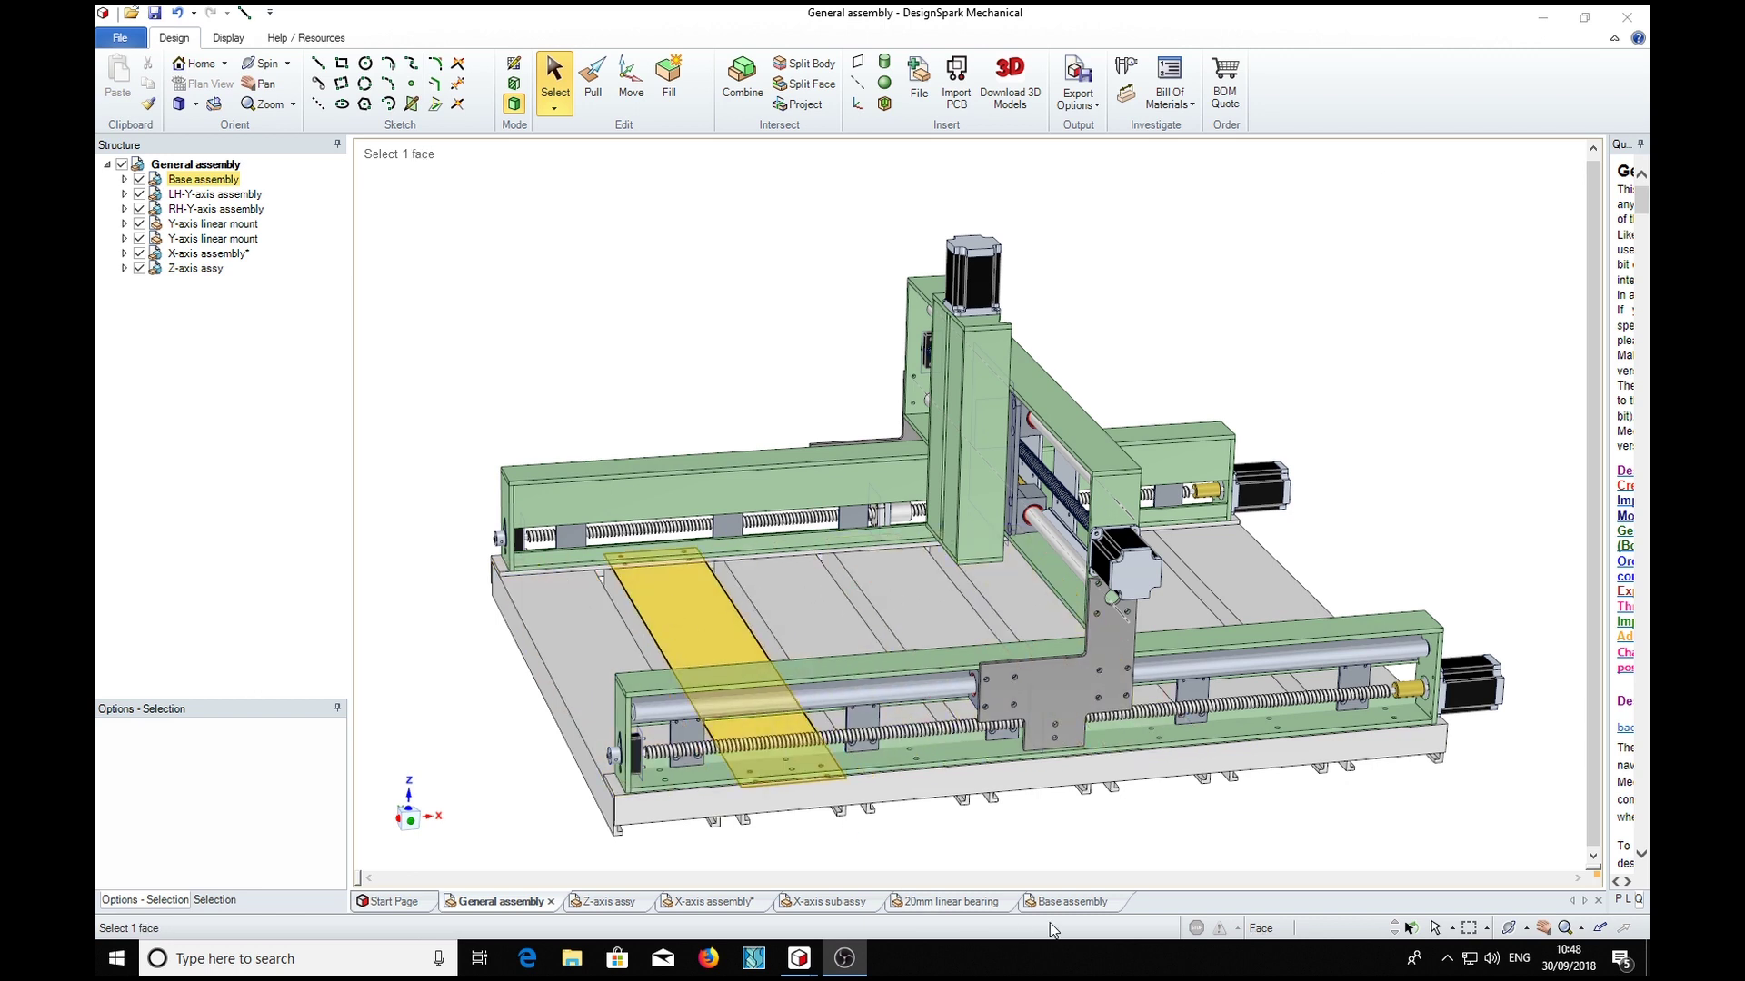
Step: Switch to the Base assembly document and examine each of its main channels
{"action": "left_click", "coordinate": [1078, 905]}
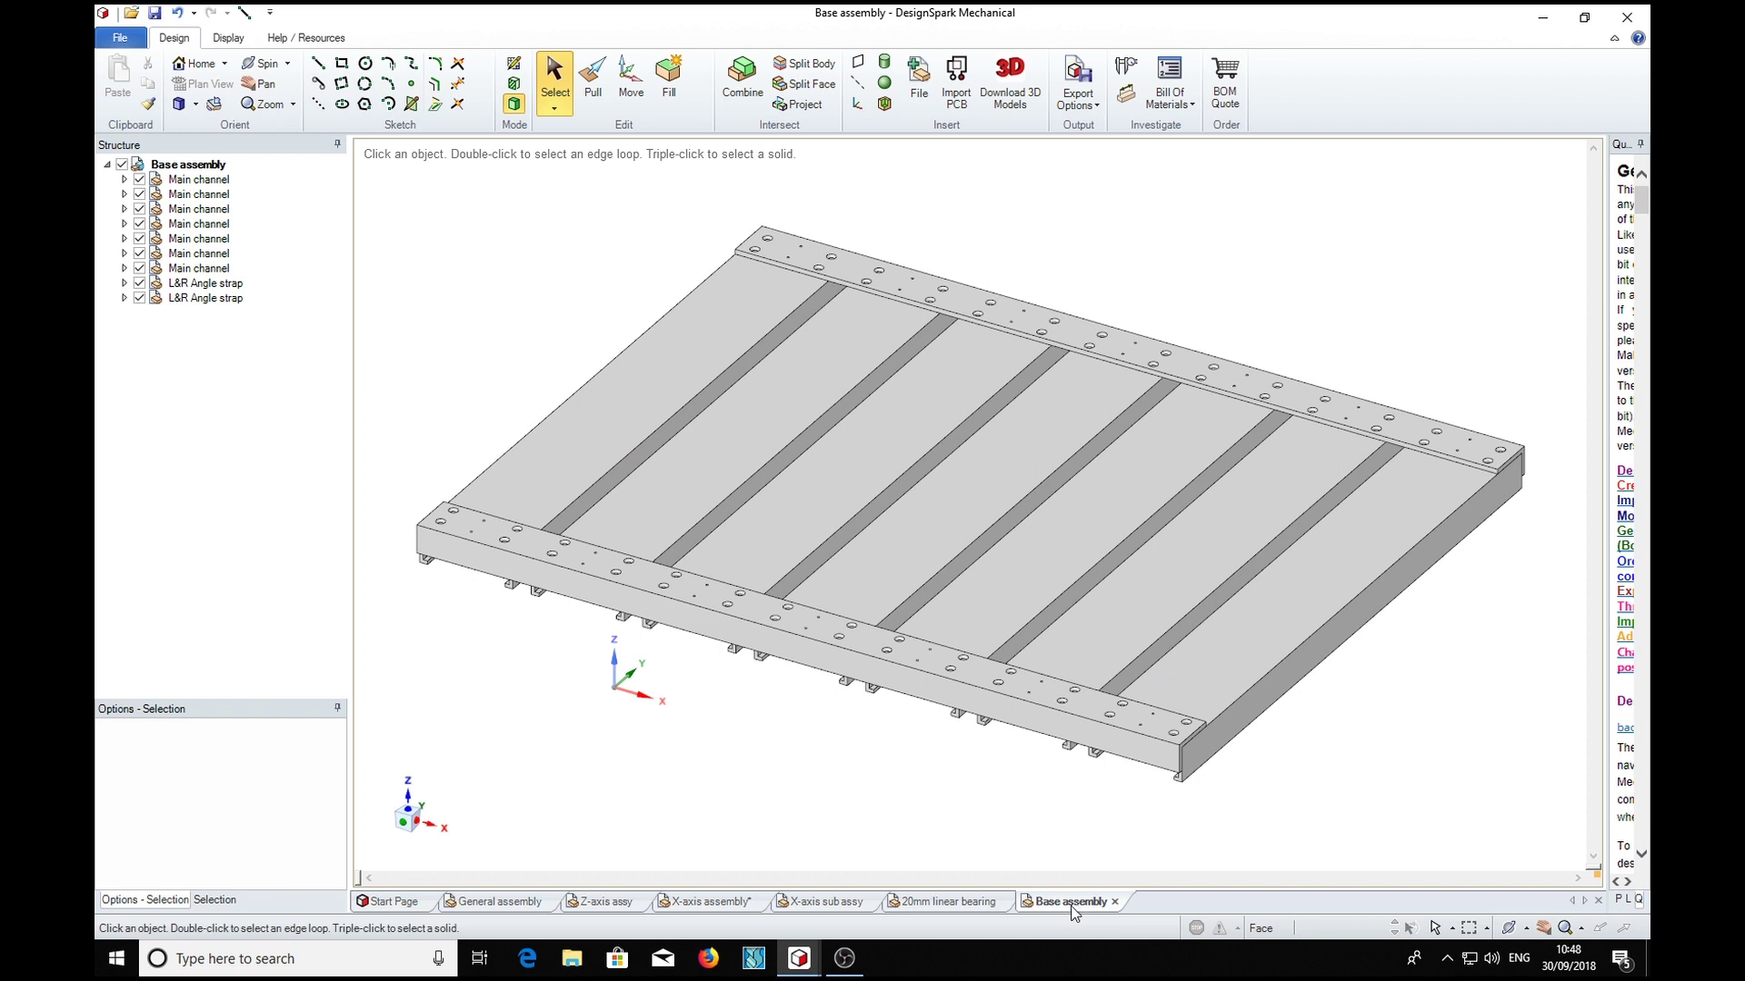
{"action": "middle_click_drag", "start_coordinate": [1194, 827], "coordinate": [872, 786]}
{"action": "middle_click_drag", "start_coordinate": [683, 679], "coordinate": [700, 744]}
{"action": "left_click", "coordinate": [1397, 504]}
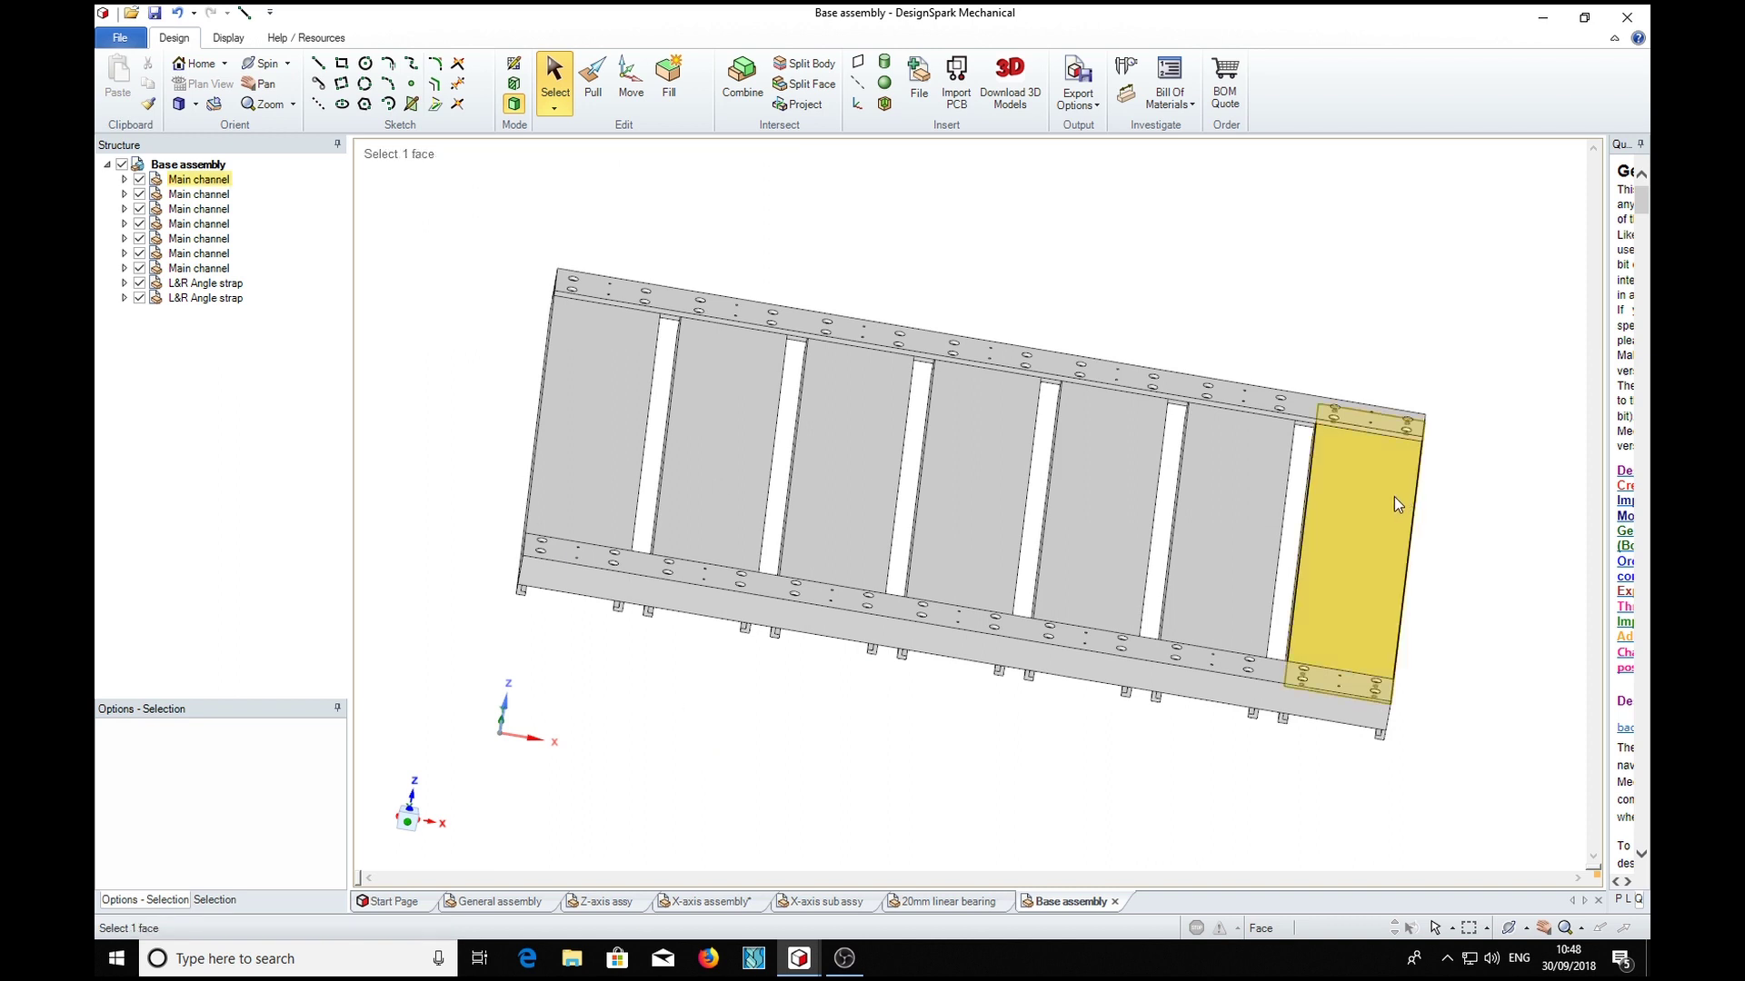
{"action": "left_click", "coordinate": [548, 507]}
{"action": "left_click", "coordinate": [726, 450]}
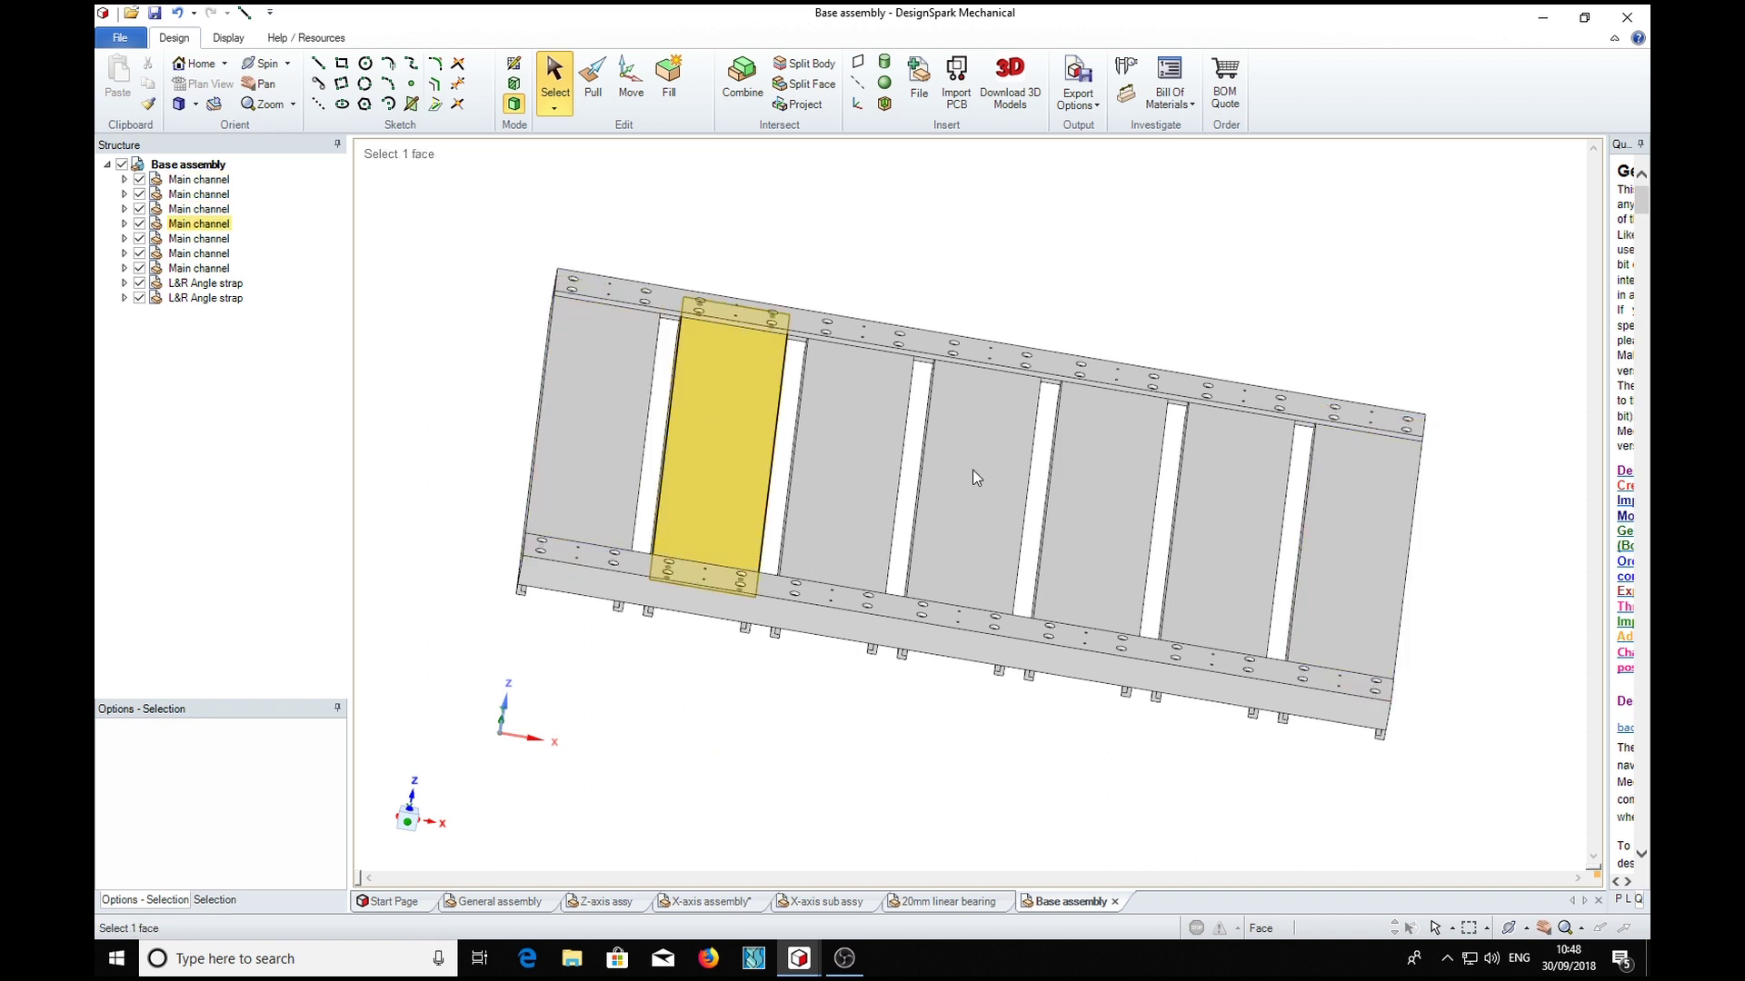
{"action": "left_click", "coordinate": [973, 470]}
{"action": "left_click", "coordinate": [1354, 509]}
{"action": "left_click", "coordinate": [488, 531]}
{"action": "left_click", "coordinate": [586, 450]}
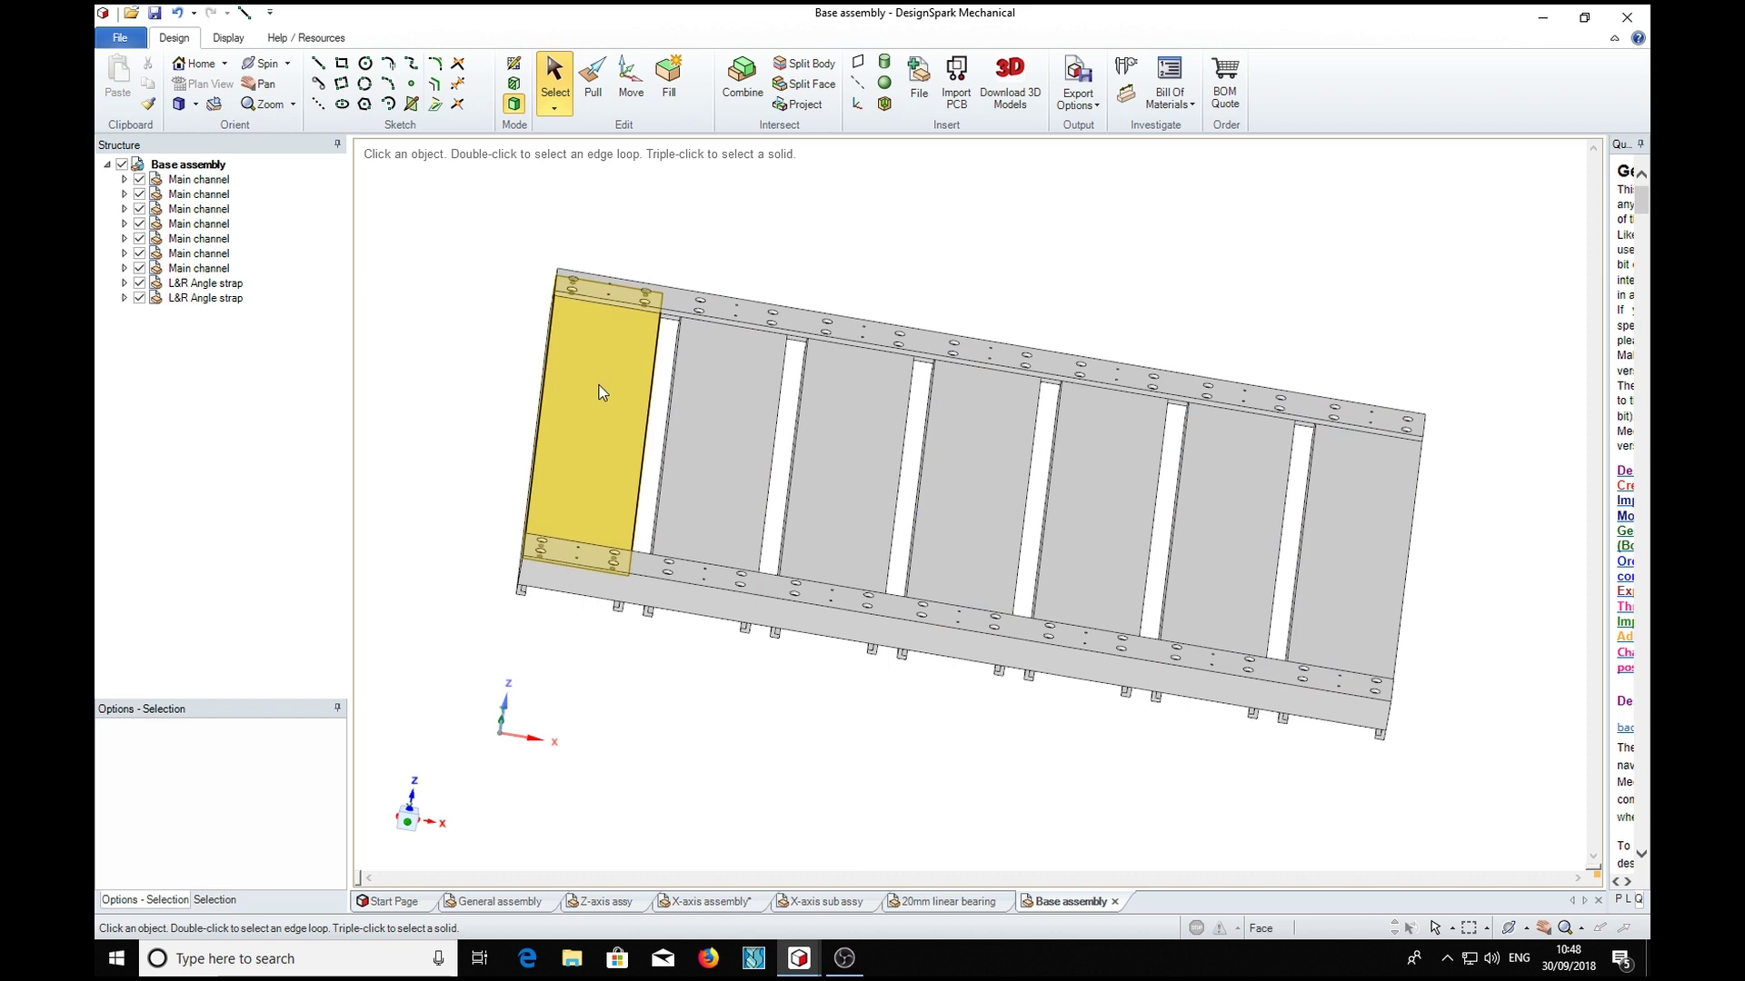
{"action": "left_click", "coordinate": [693, 452]}
{"action": "left_click", "coordinate": [1142, 429]}
{"action": "left_click", "coordinate": [1196, 504]}
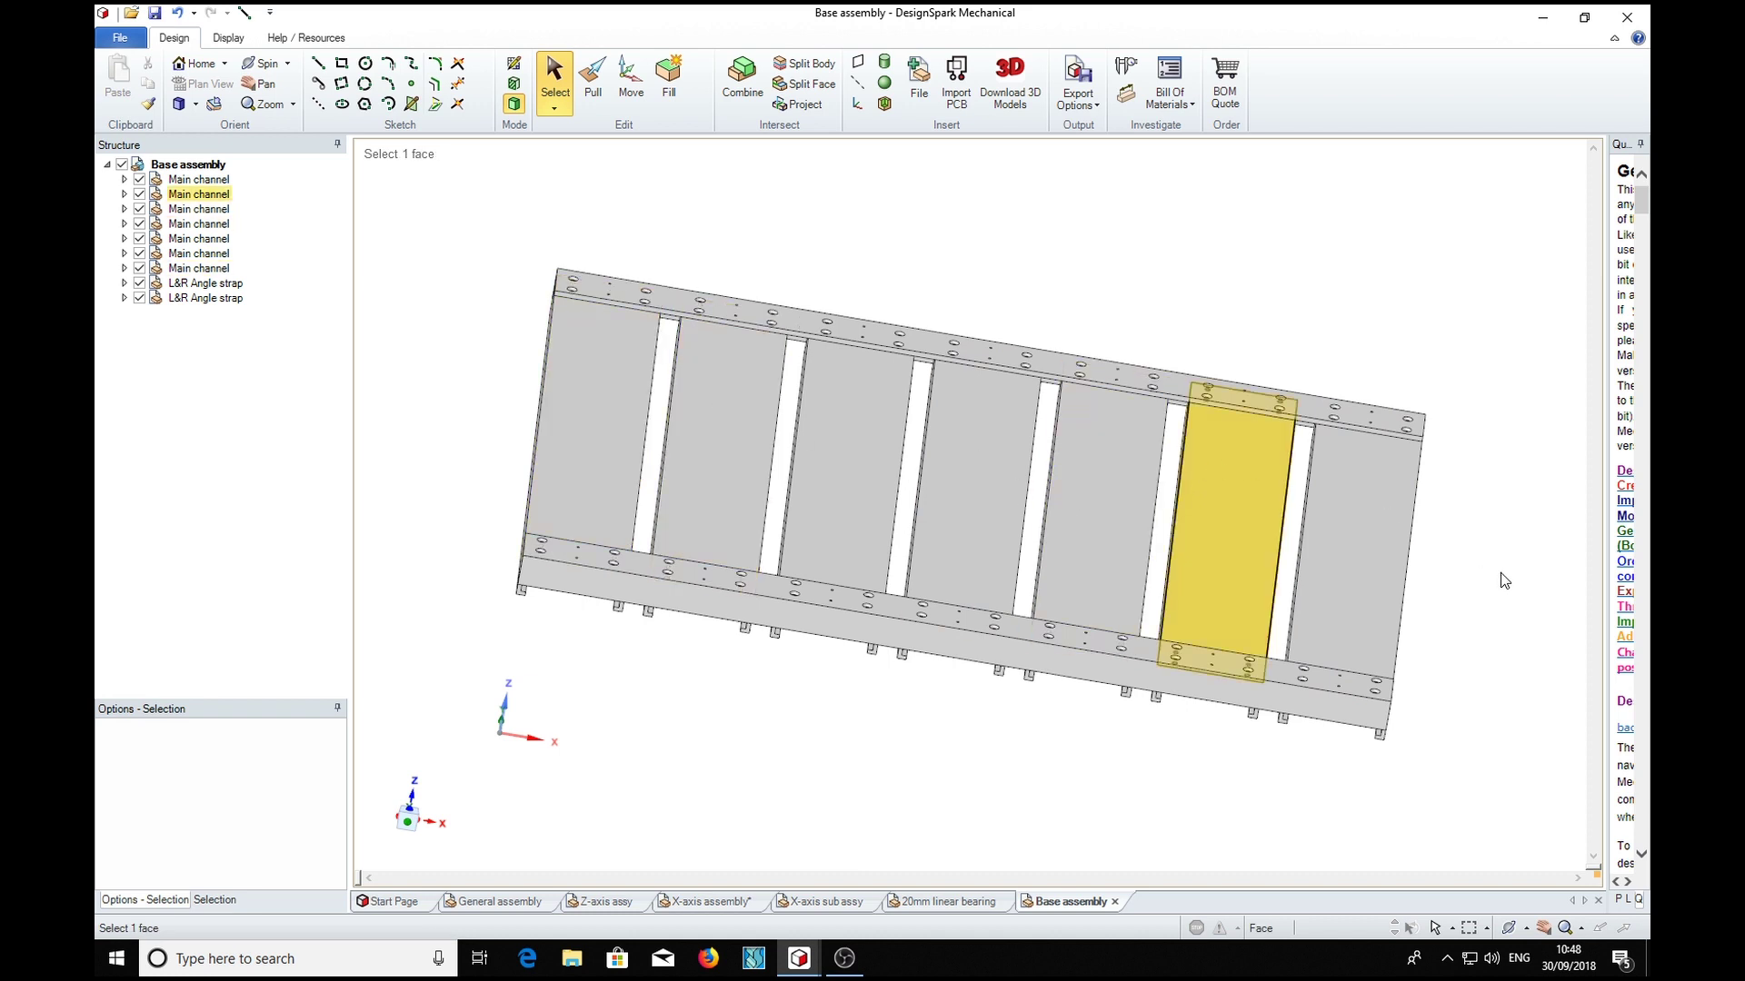
Step: Examine the base assembly from the side and inspect the L&R angle straps joining the channels
{"action": "left_click", "coordinate": [1501, 554]}
{"action": "middle_click_drag", "start_coordinate": [1499, 537], "coordinate": [1532, 442]}
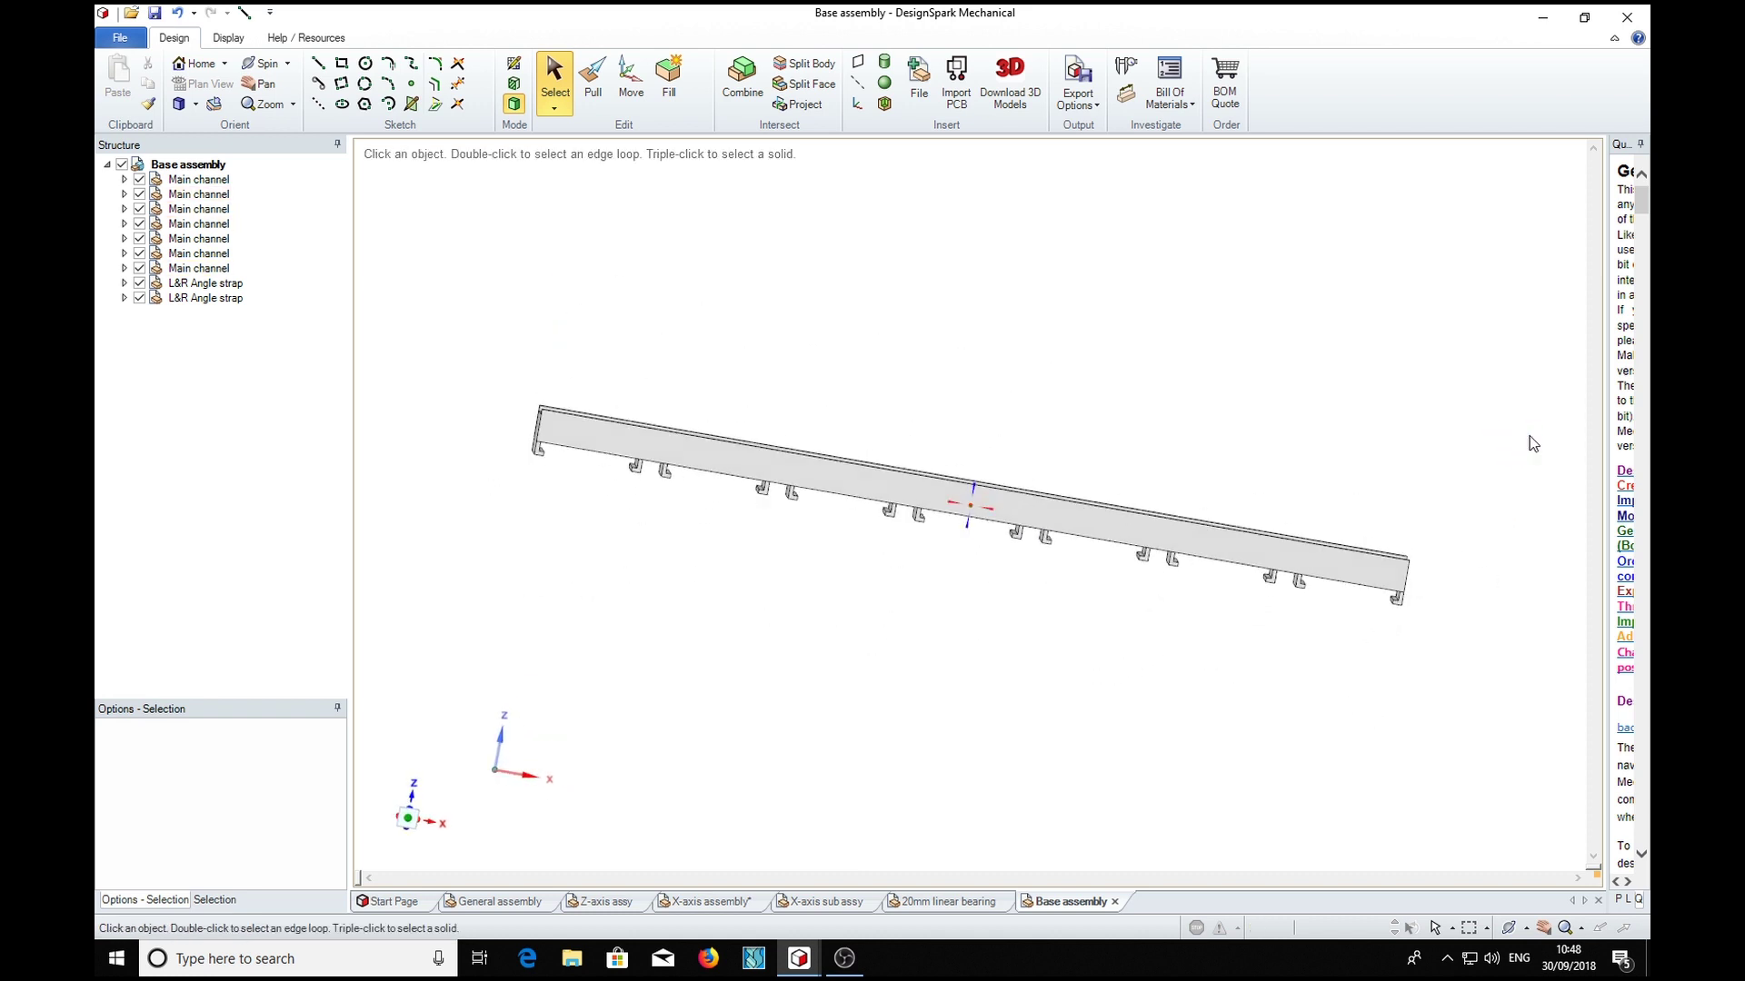
{"action": "middle_click_drag", "start_coordinate": [853, 648], "coordinate": [618, 610]}
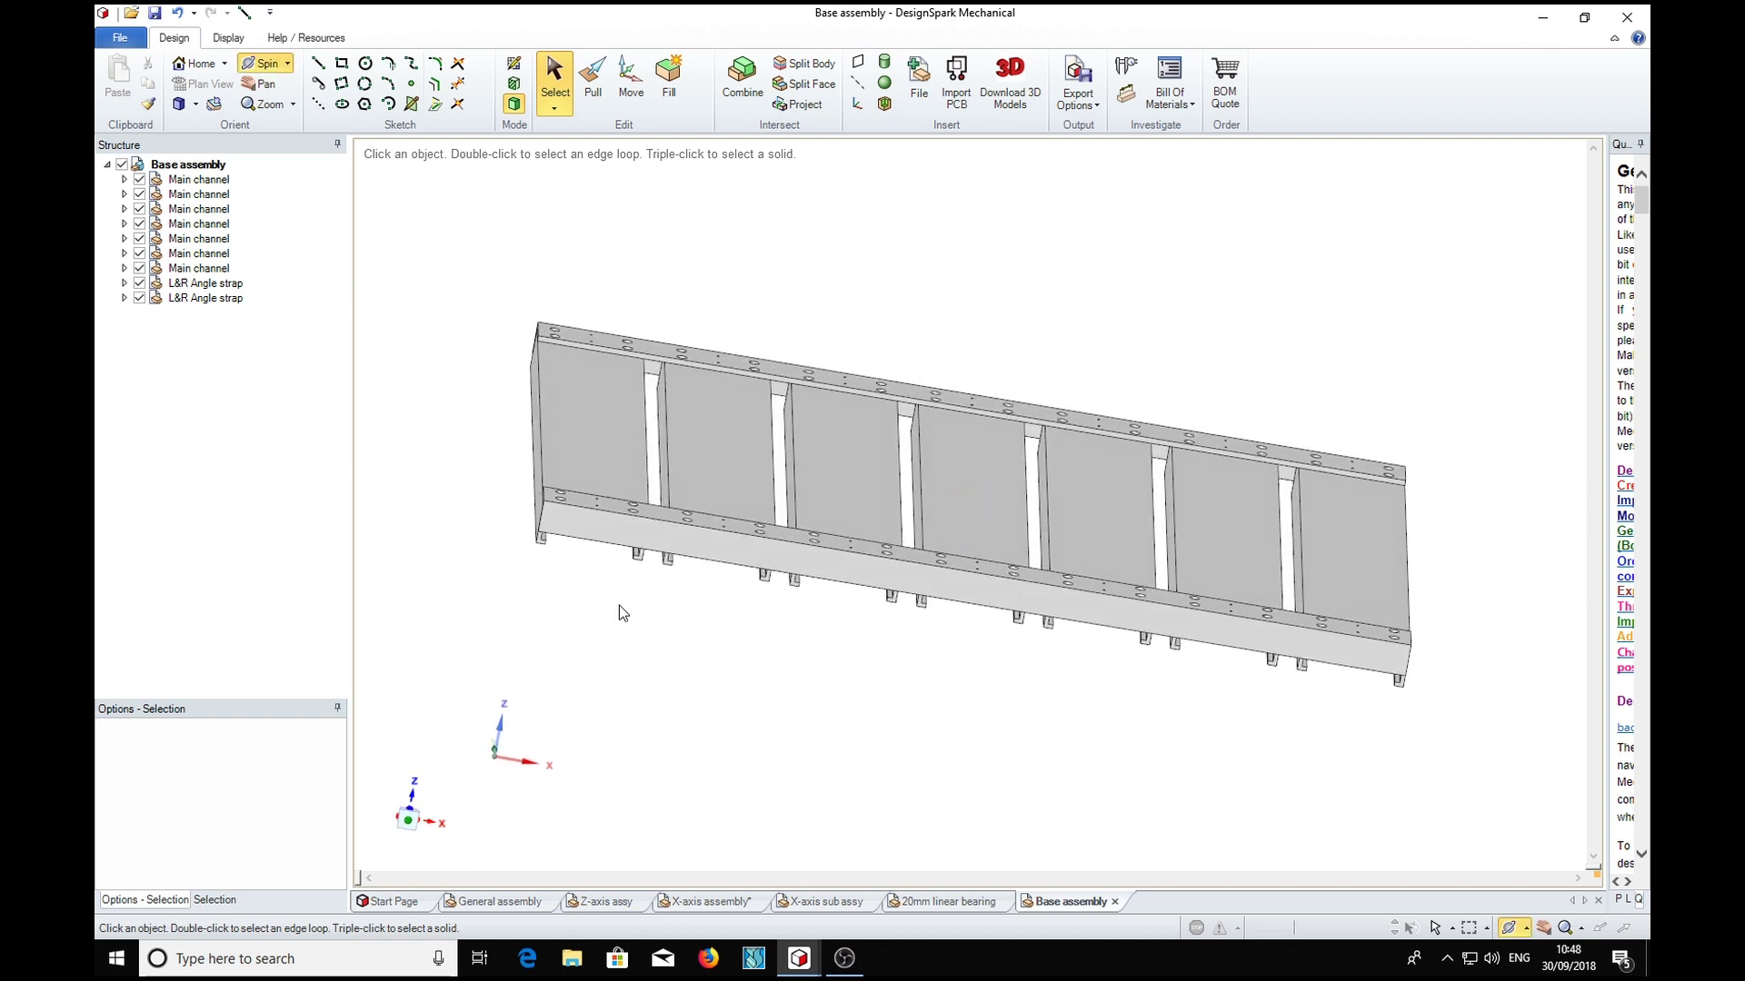
{"action": "left_click", "coordinate": [699, 361]}
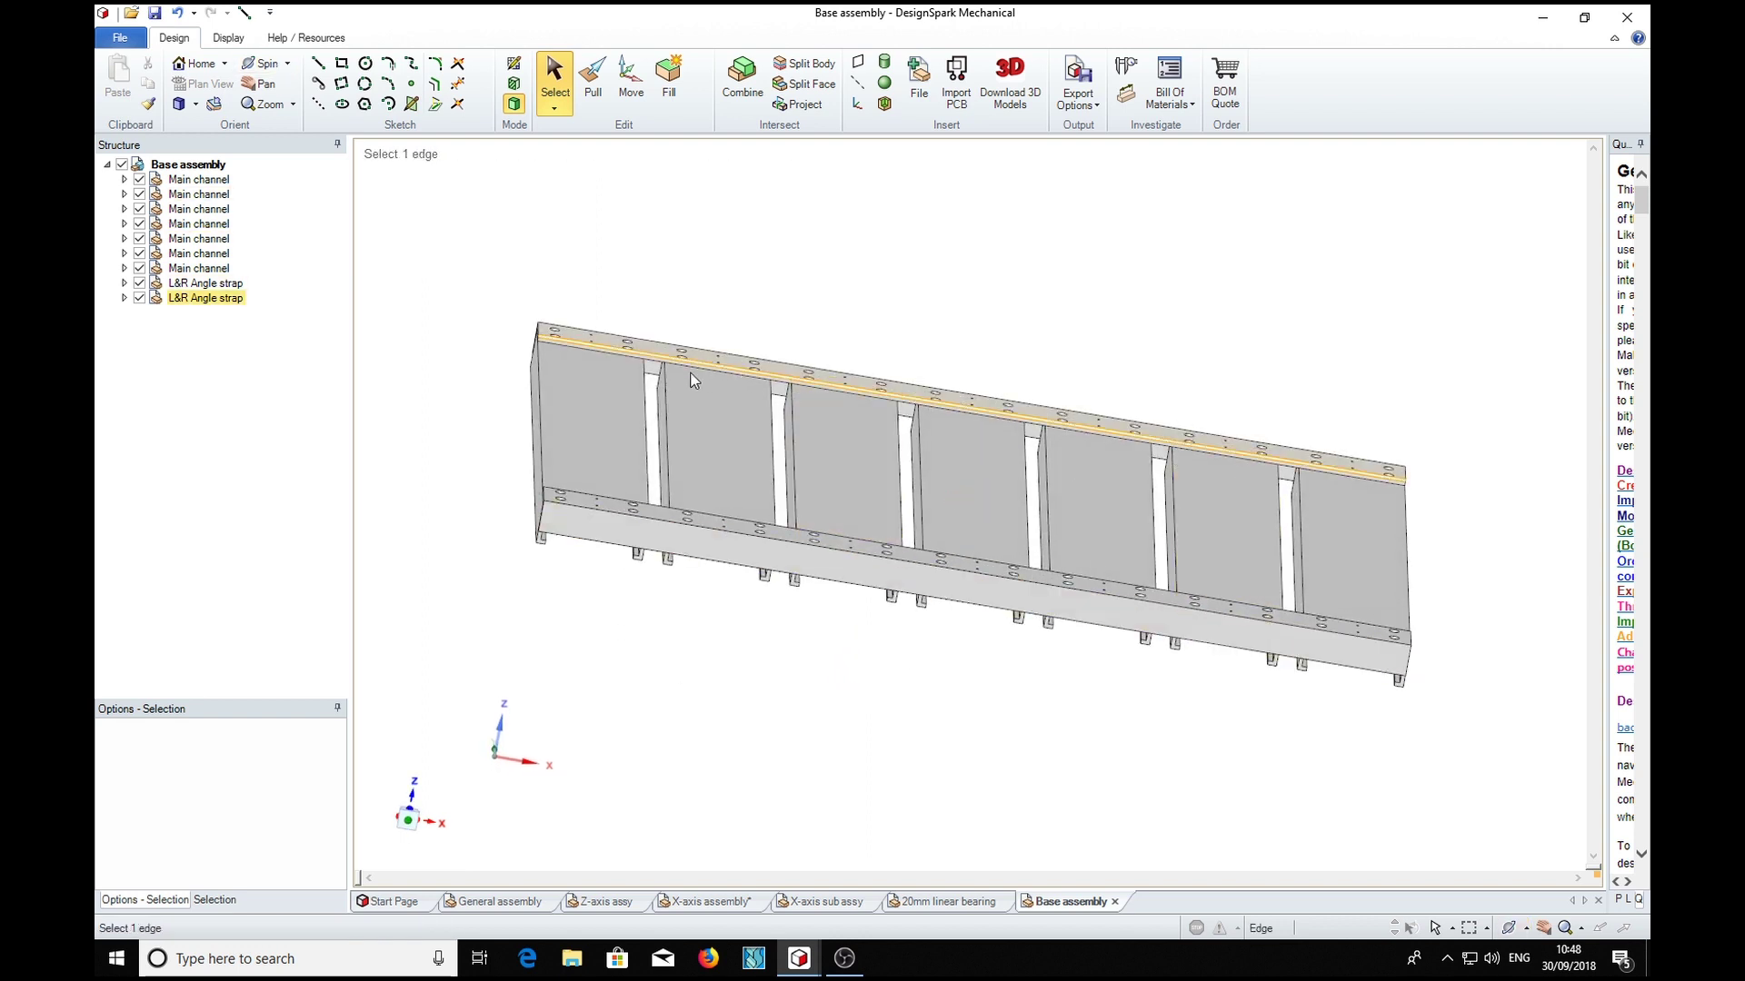
{"action": "left_click", "coordinate": [374, 480]}
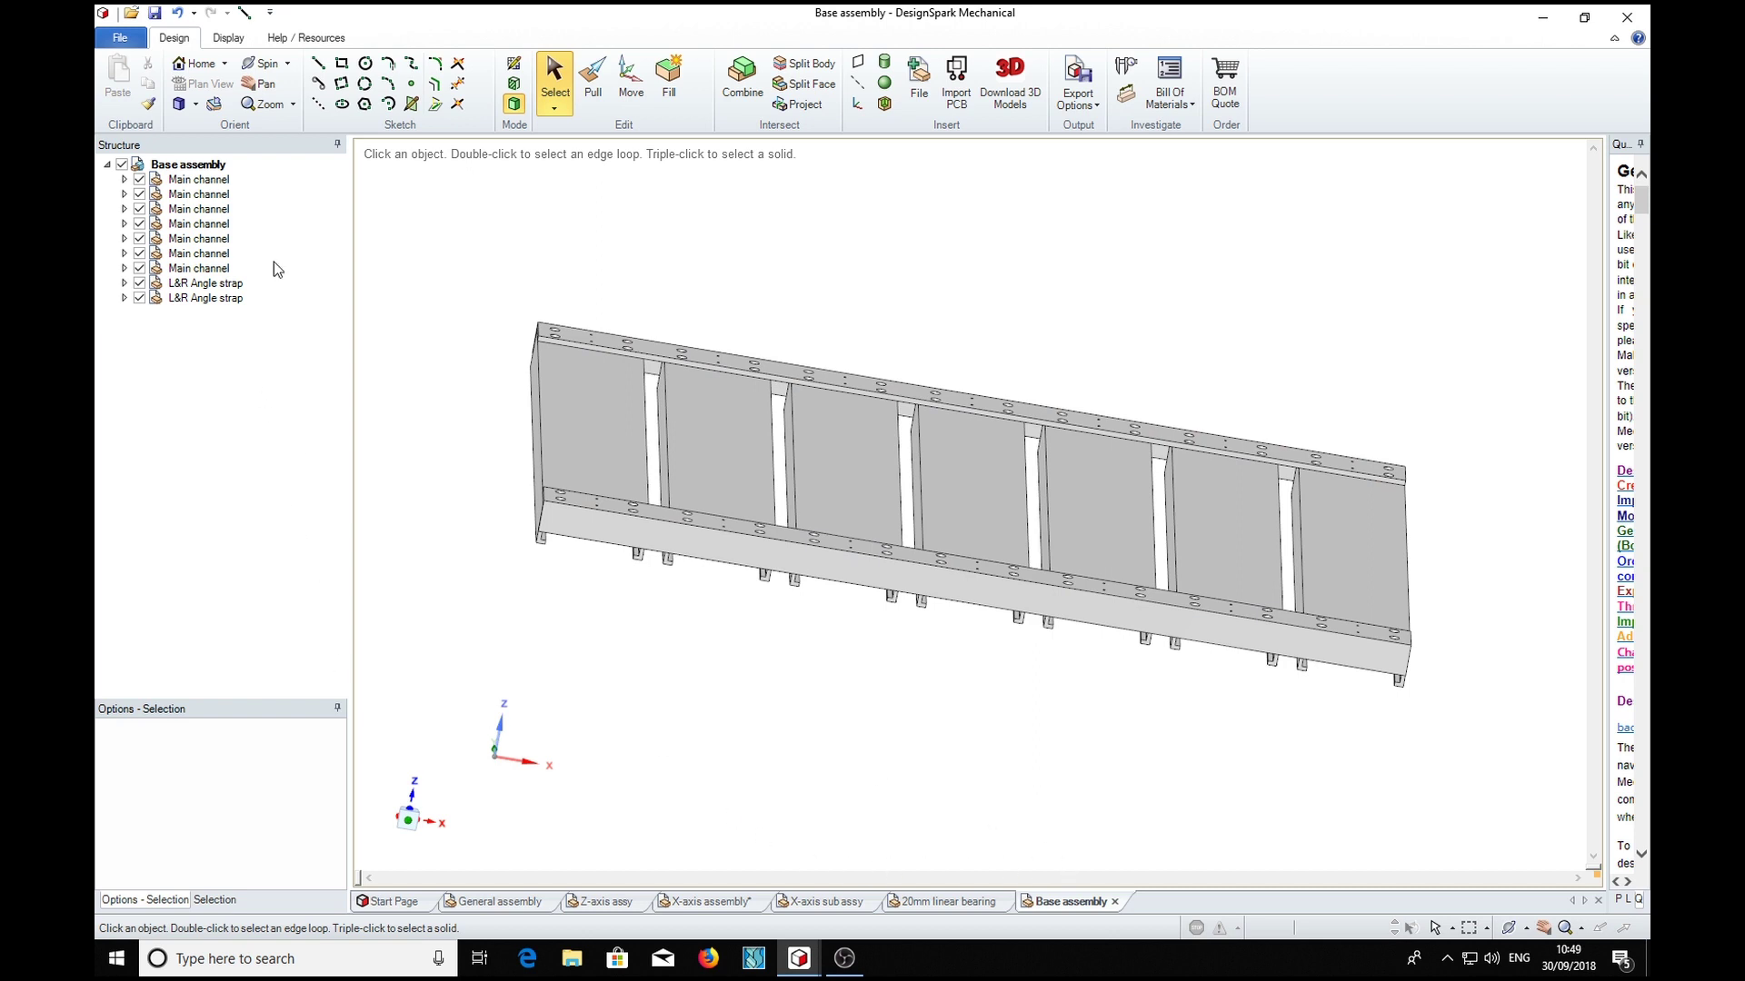
Step: Return to the General assembly and highlight the LH-Y-axis assembly and RH-Y-axis assembly in turn
{"action": "left_click", "coordinate": [499, 904]}
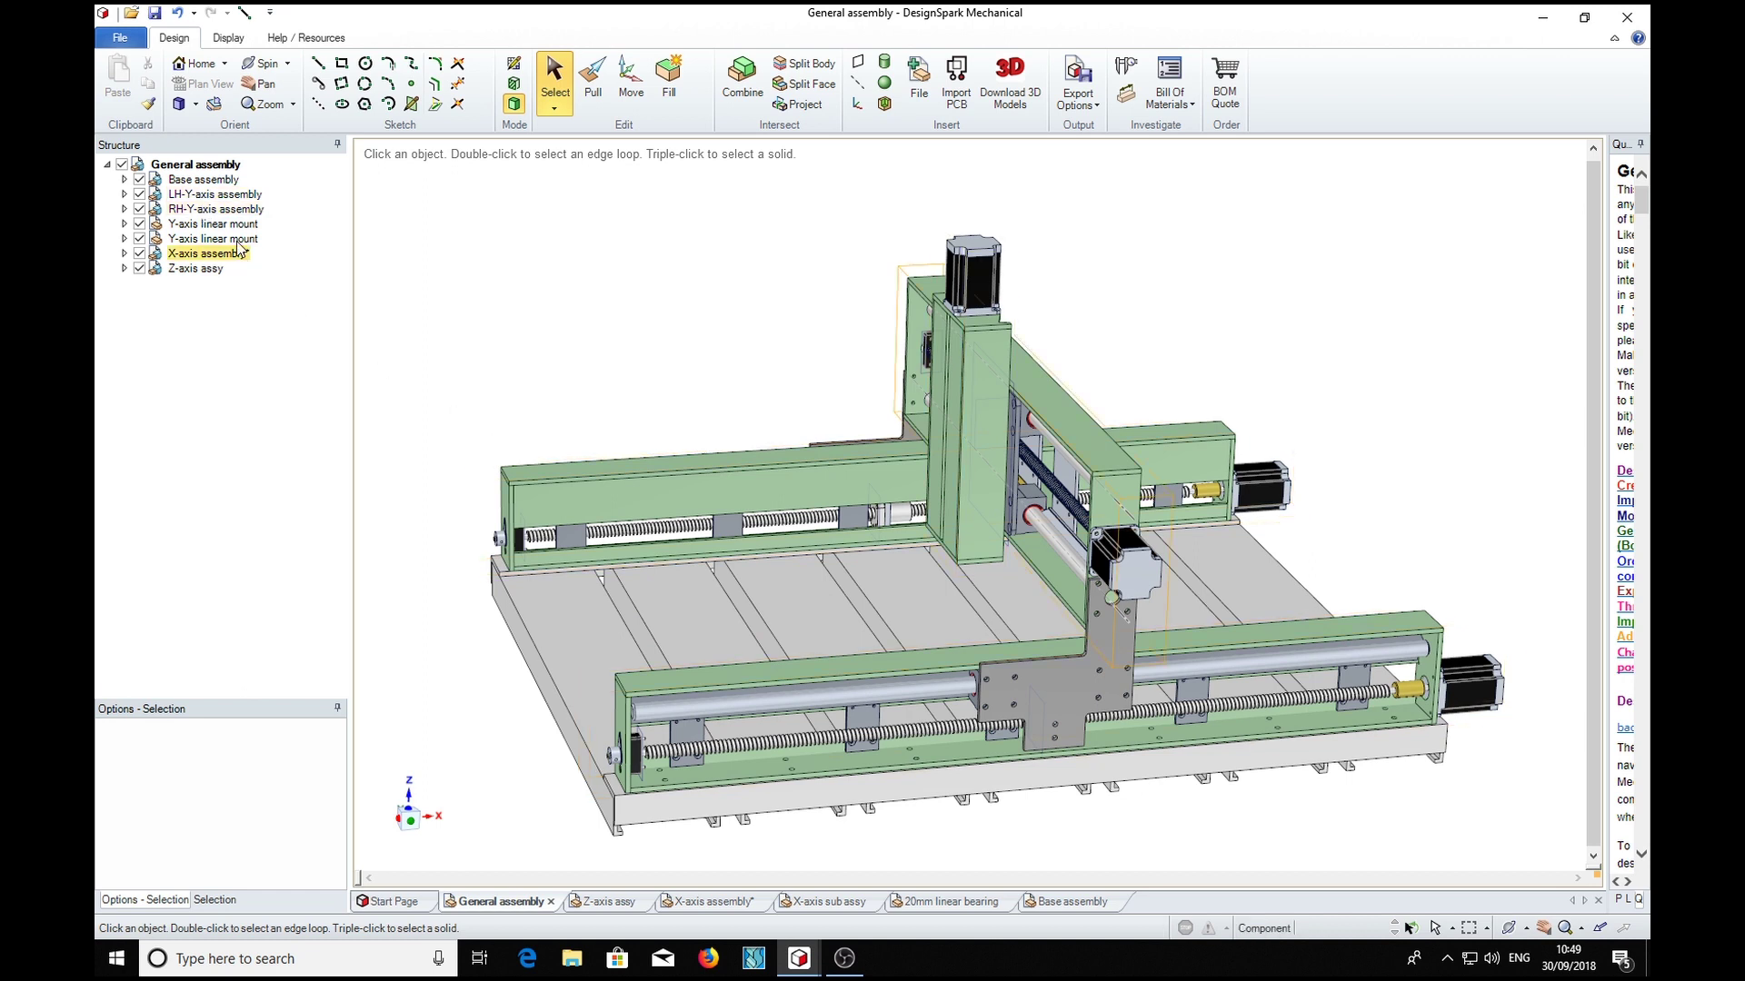
{"action": "left_click", "coordinate": [220, 197]}
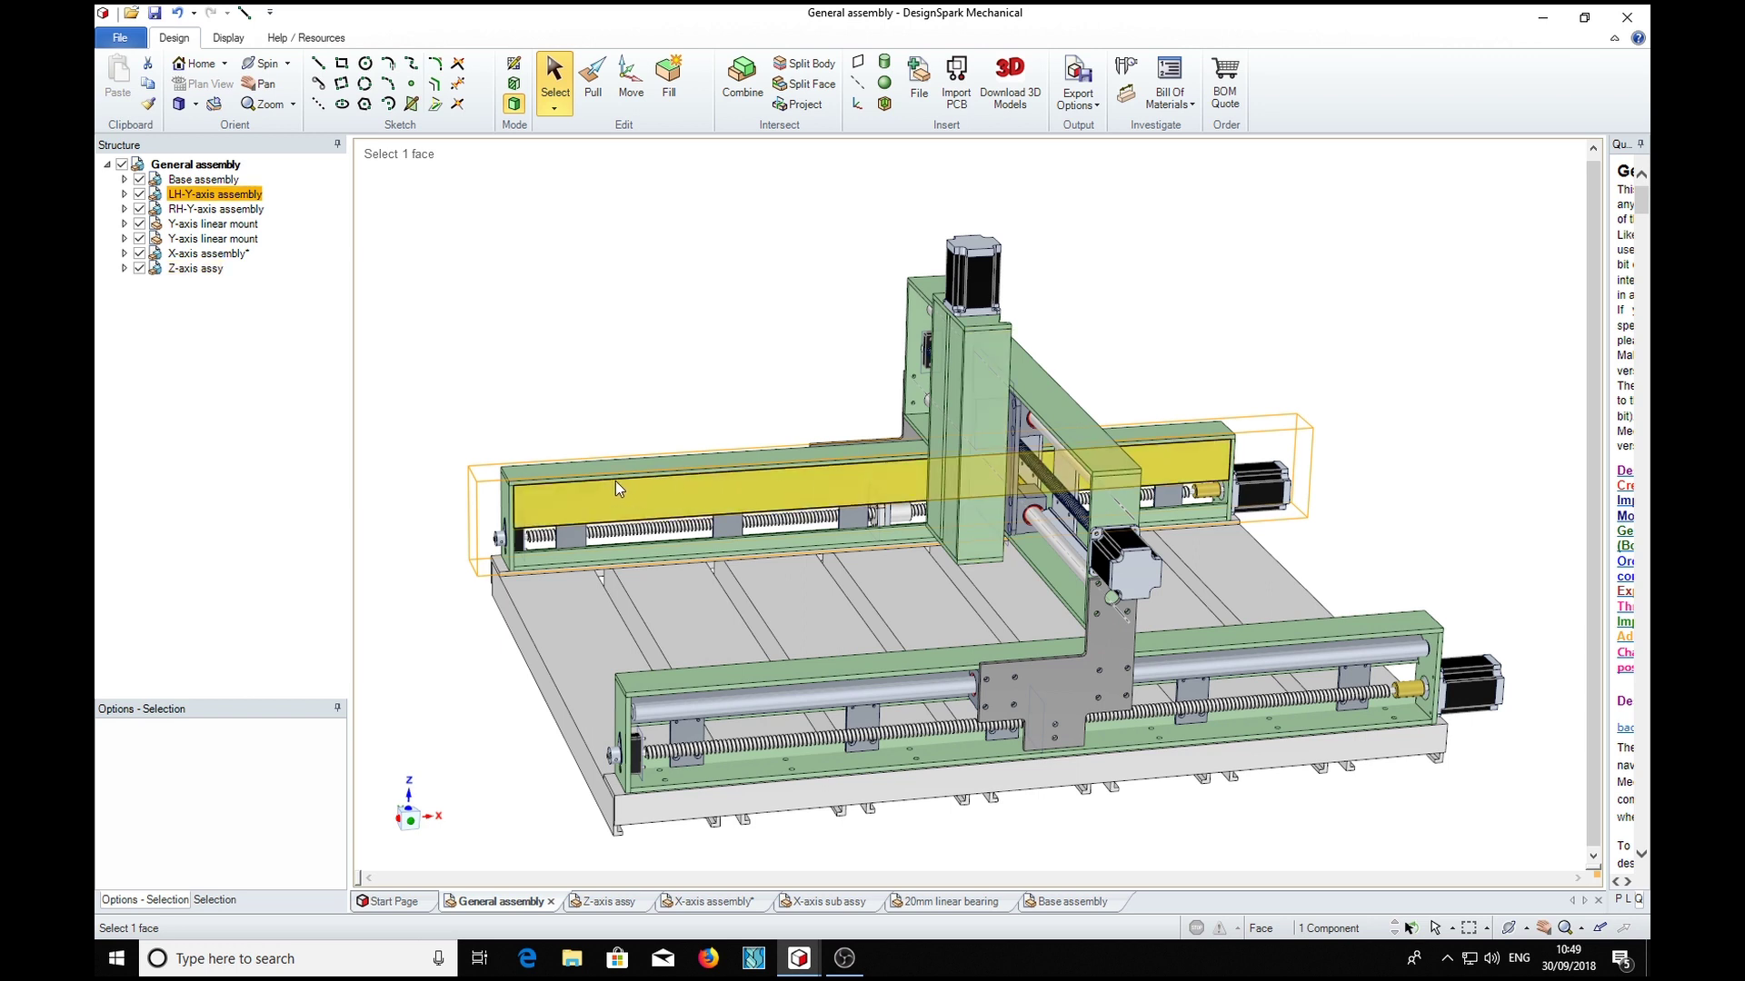
{"action": "left_click", "coordinate": [232, 210]}
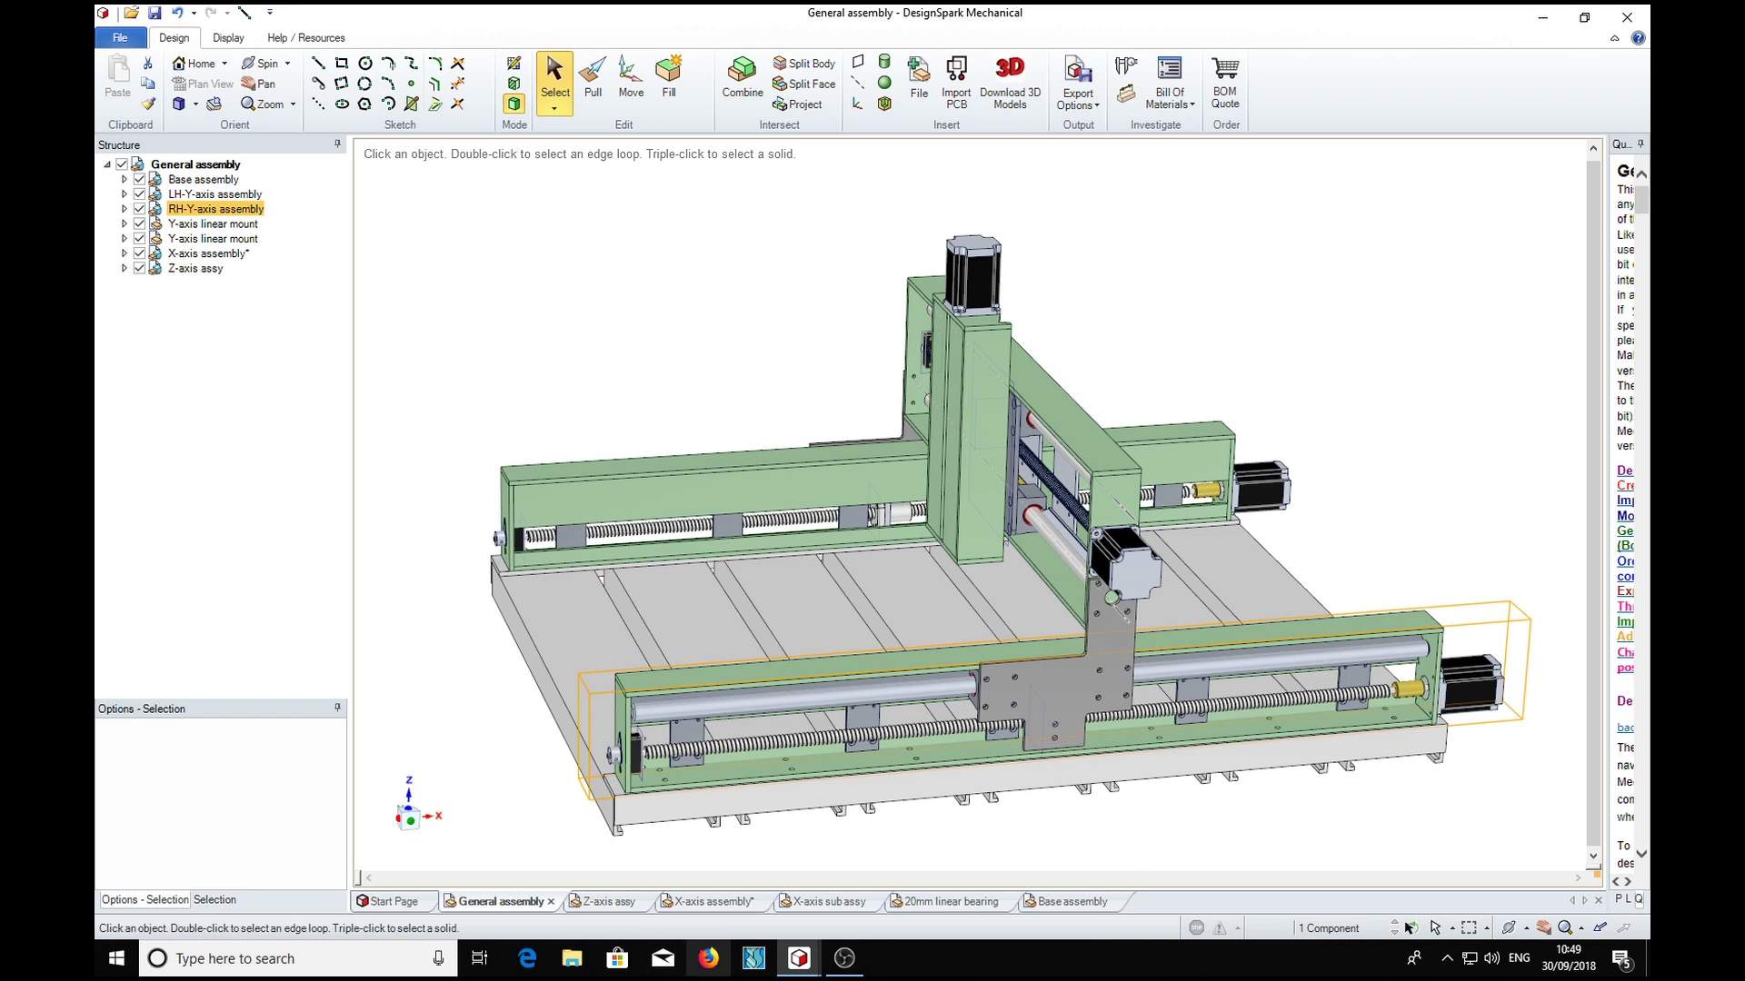
Step: Open LH-Y-axis assembly.rsdoc from the 010-01-00 Y-axis assy folder of the Mk2 cnc machine project
{"action": "left_click", "coordinate": [837, 908]}
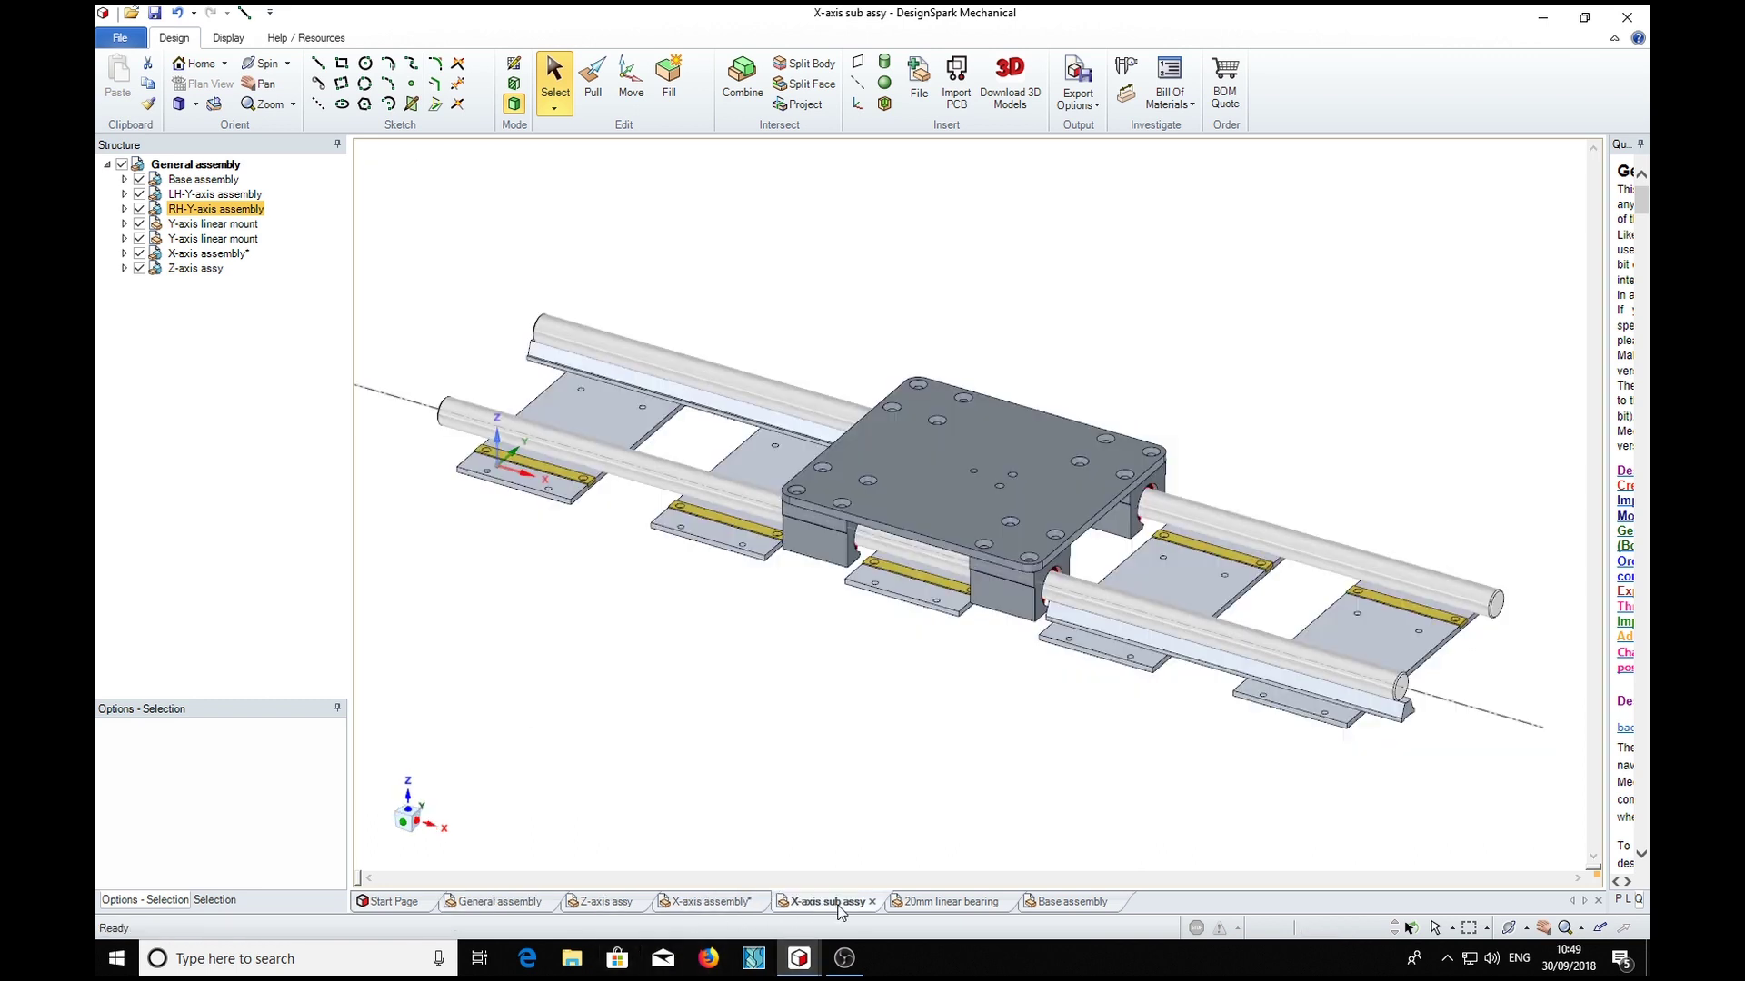
{"action": "left_click", "coordinate": [945, 902]}
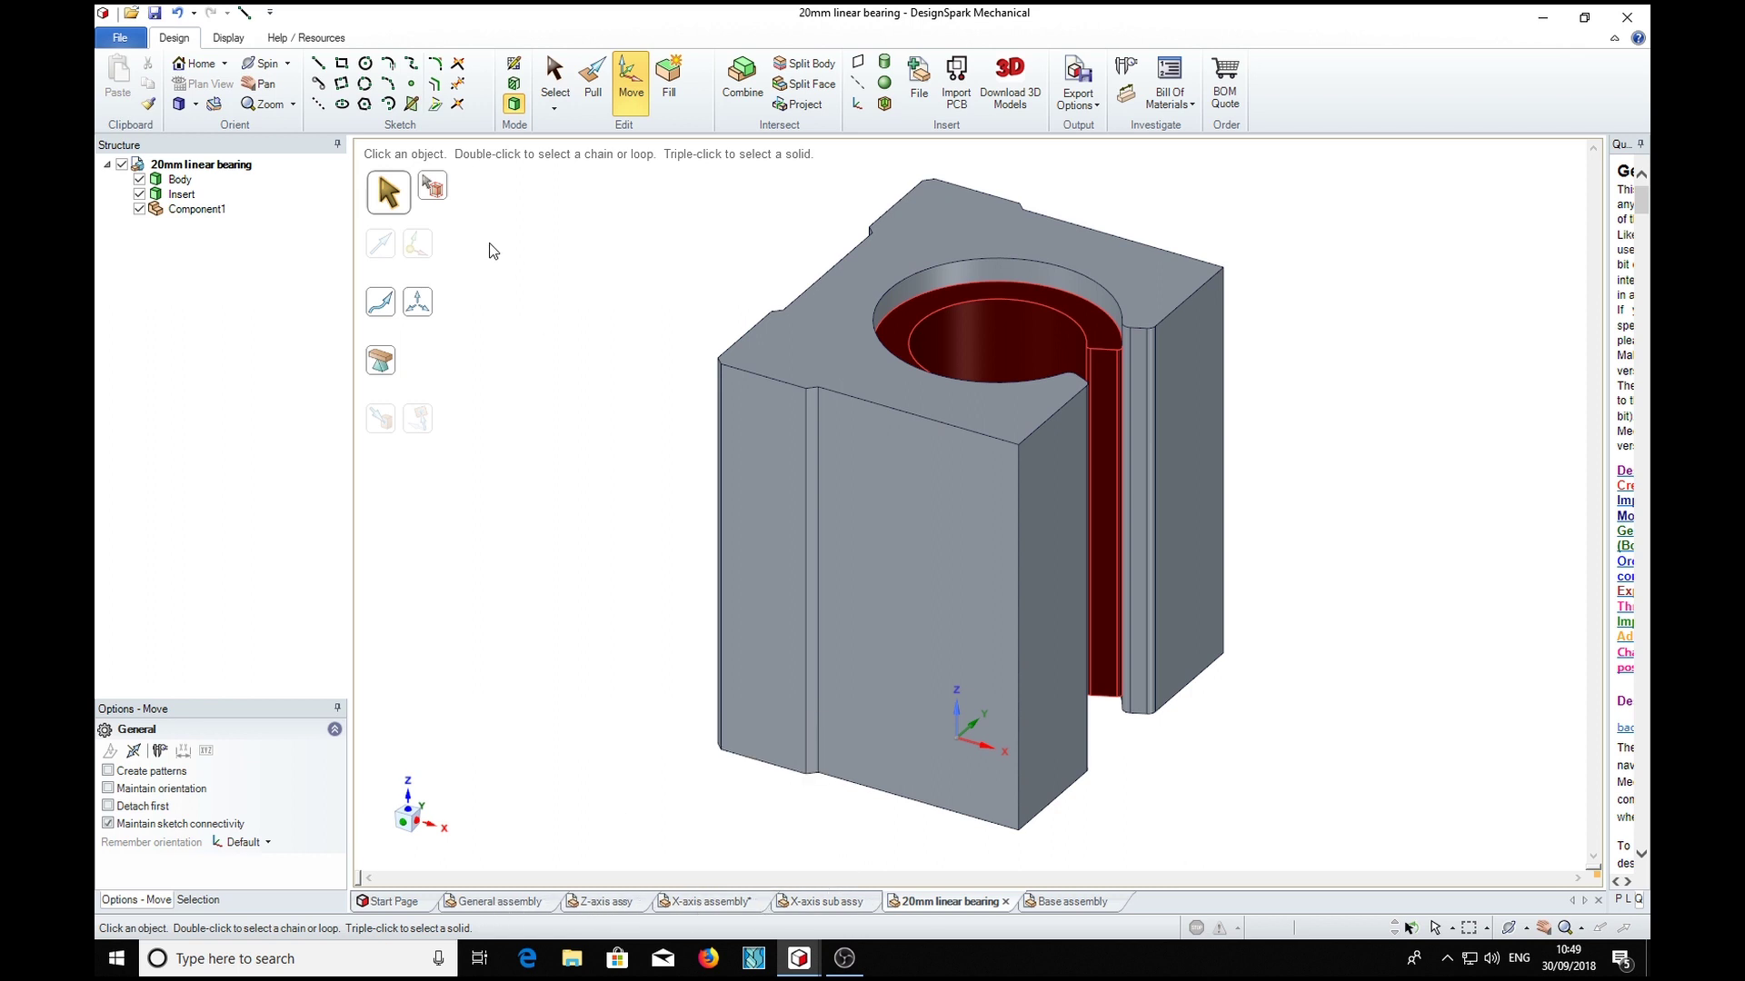
{"action": "left_click", "coordinate": [125, 40]}
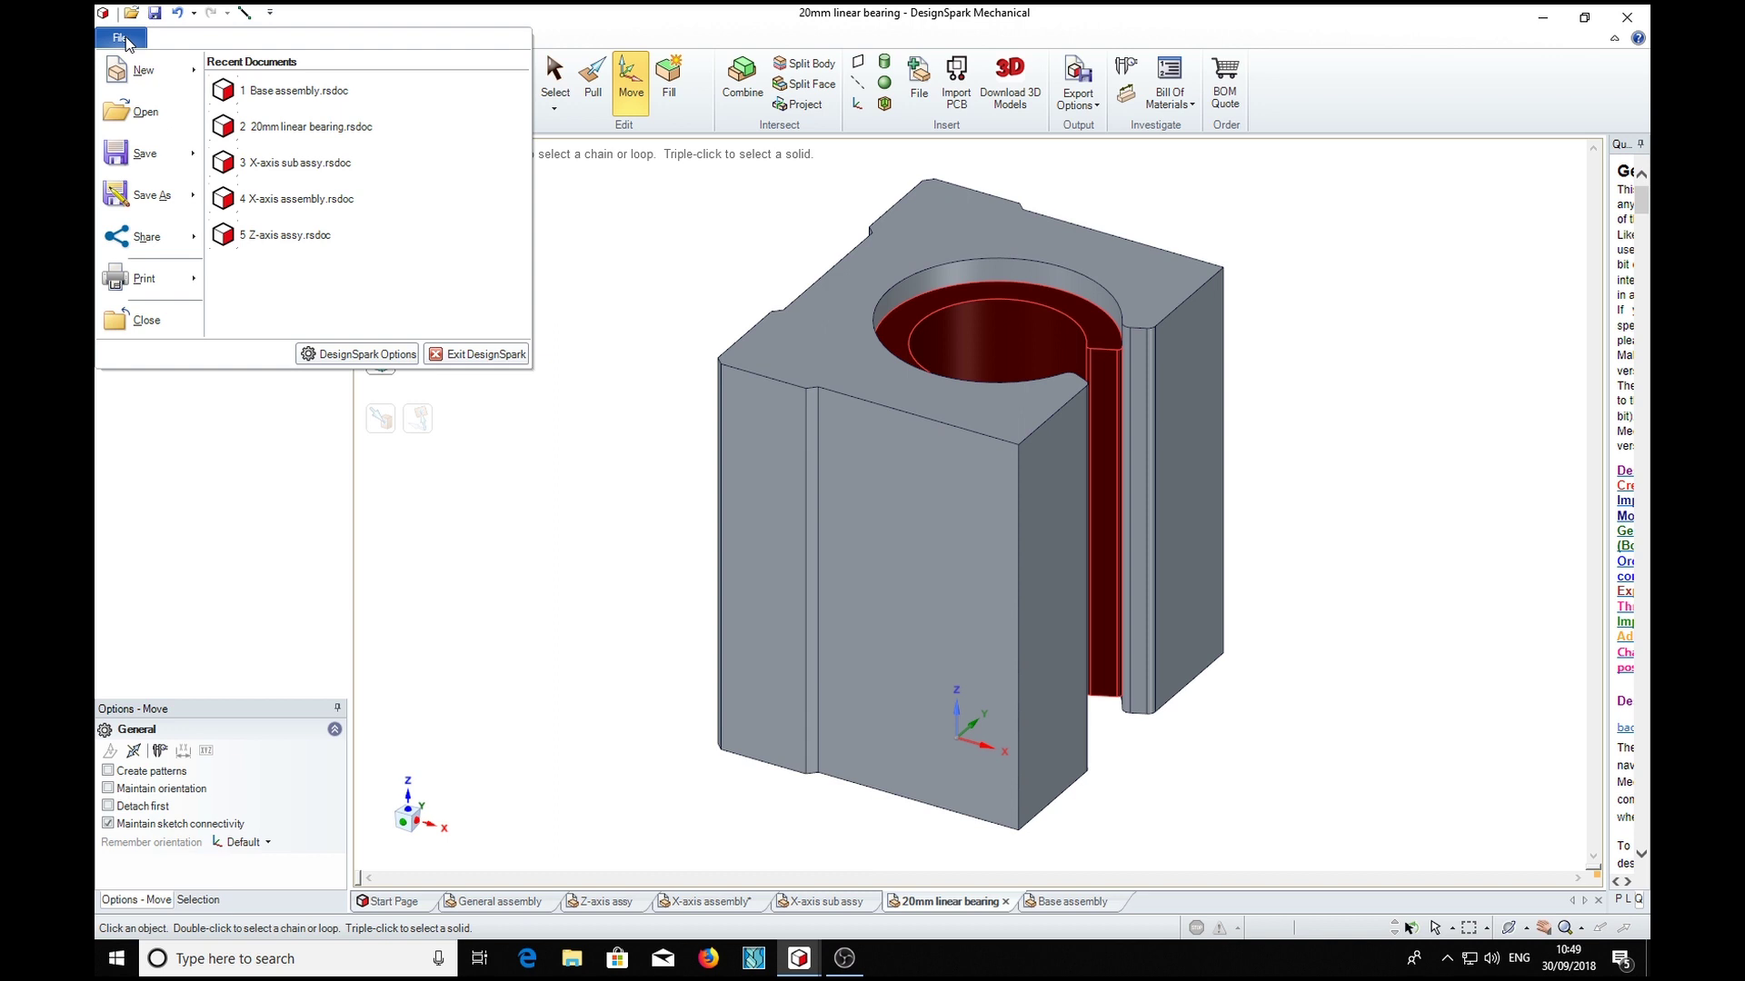
{"action": "left_click", "coordinate": [150, 119]}
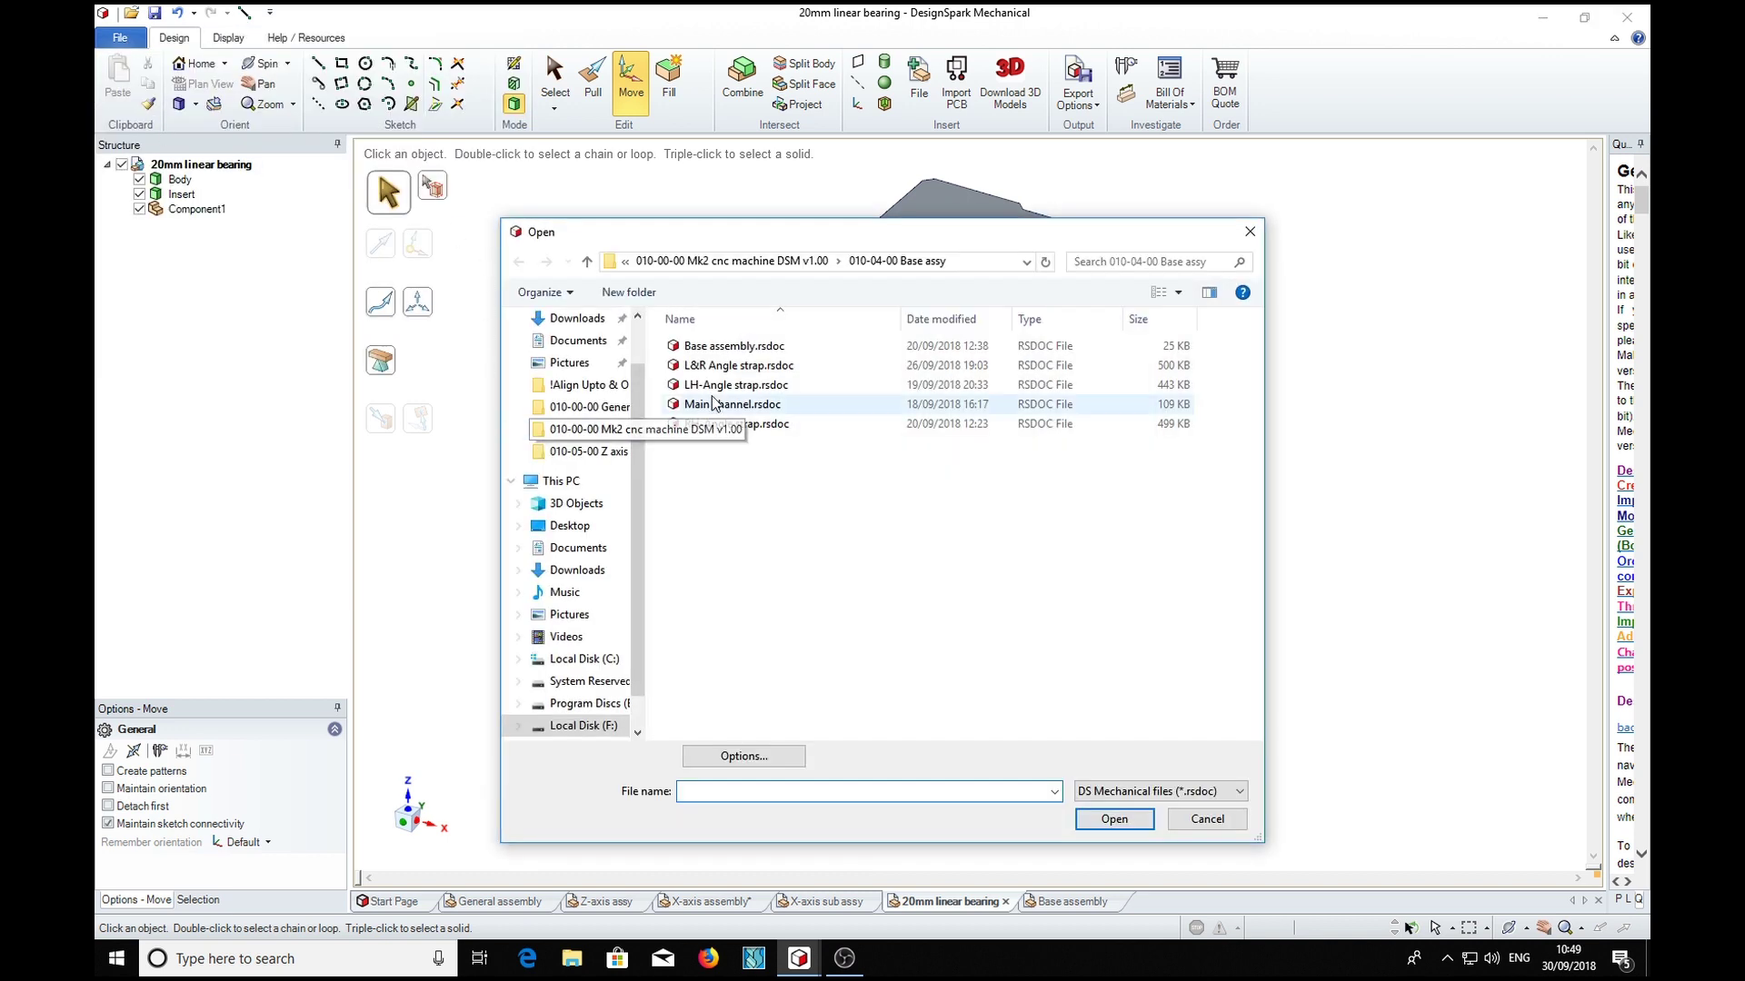
{"action": "left_click", "coordinate": [587, 263]}
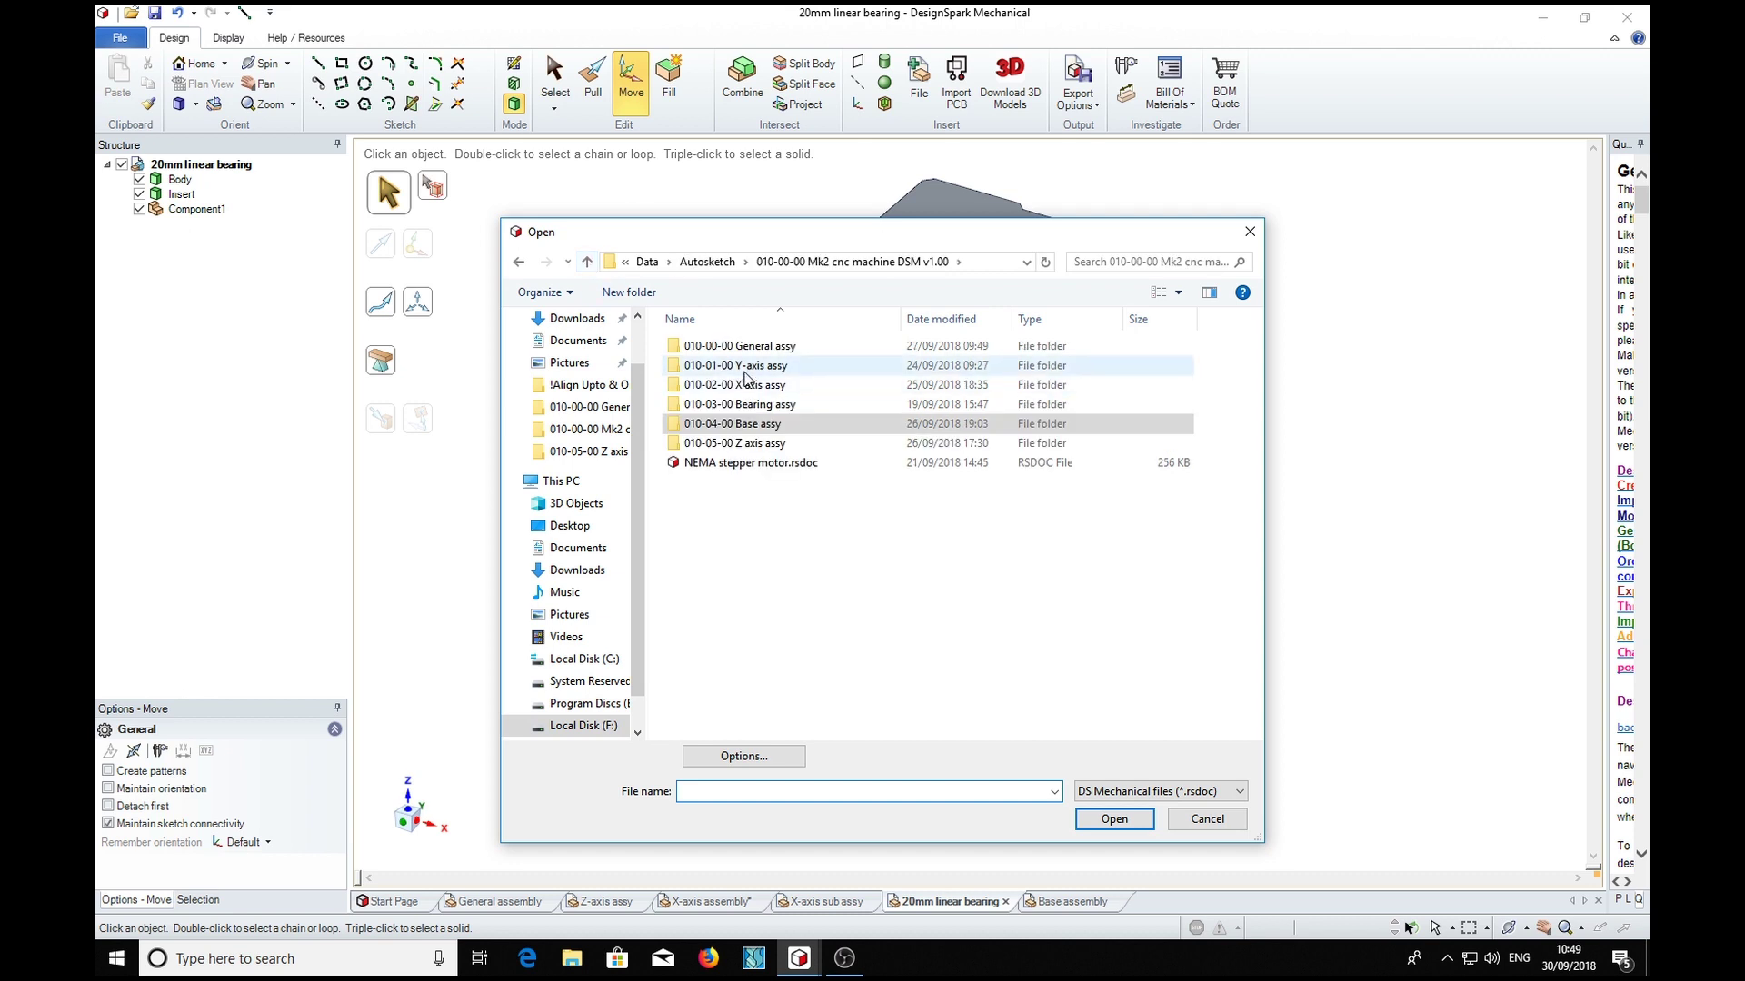
{"action": "double_click", "coordinate": [674, 367]}
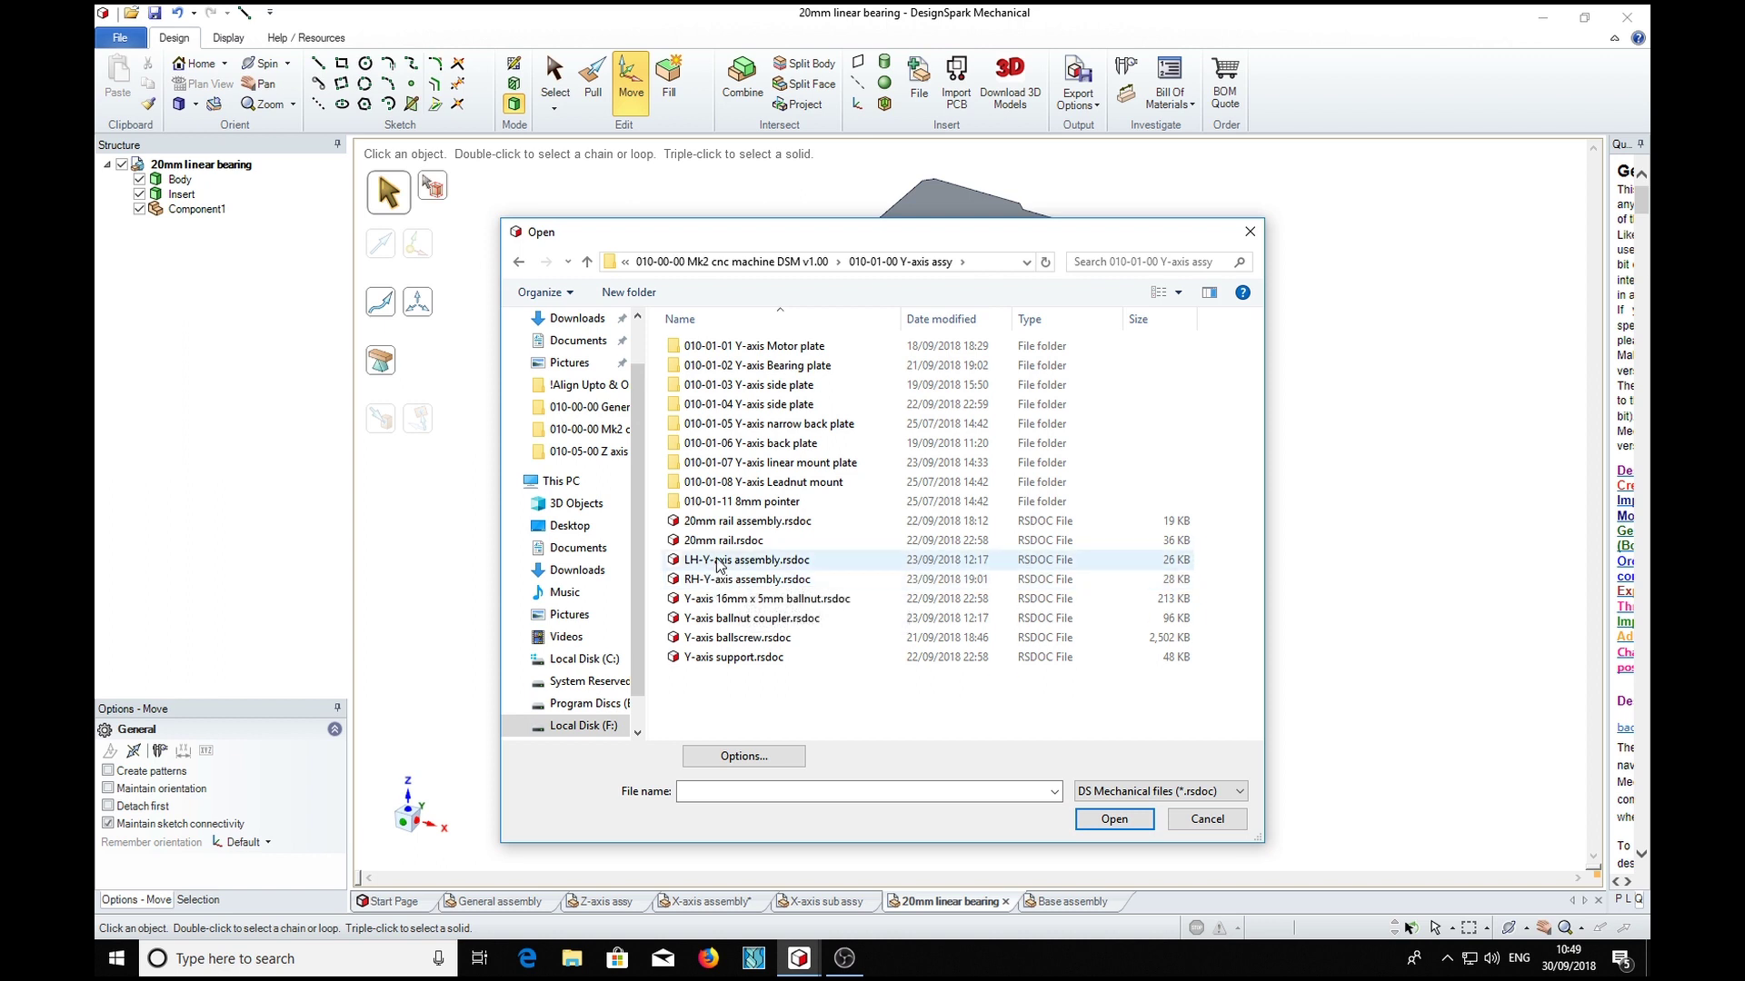
{"action": "left_click", "coordinate": [717, 564]}
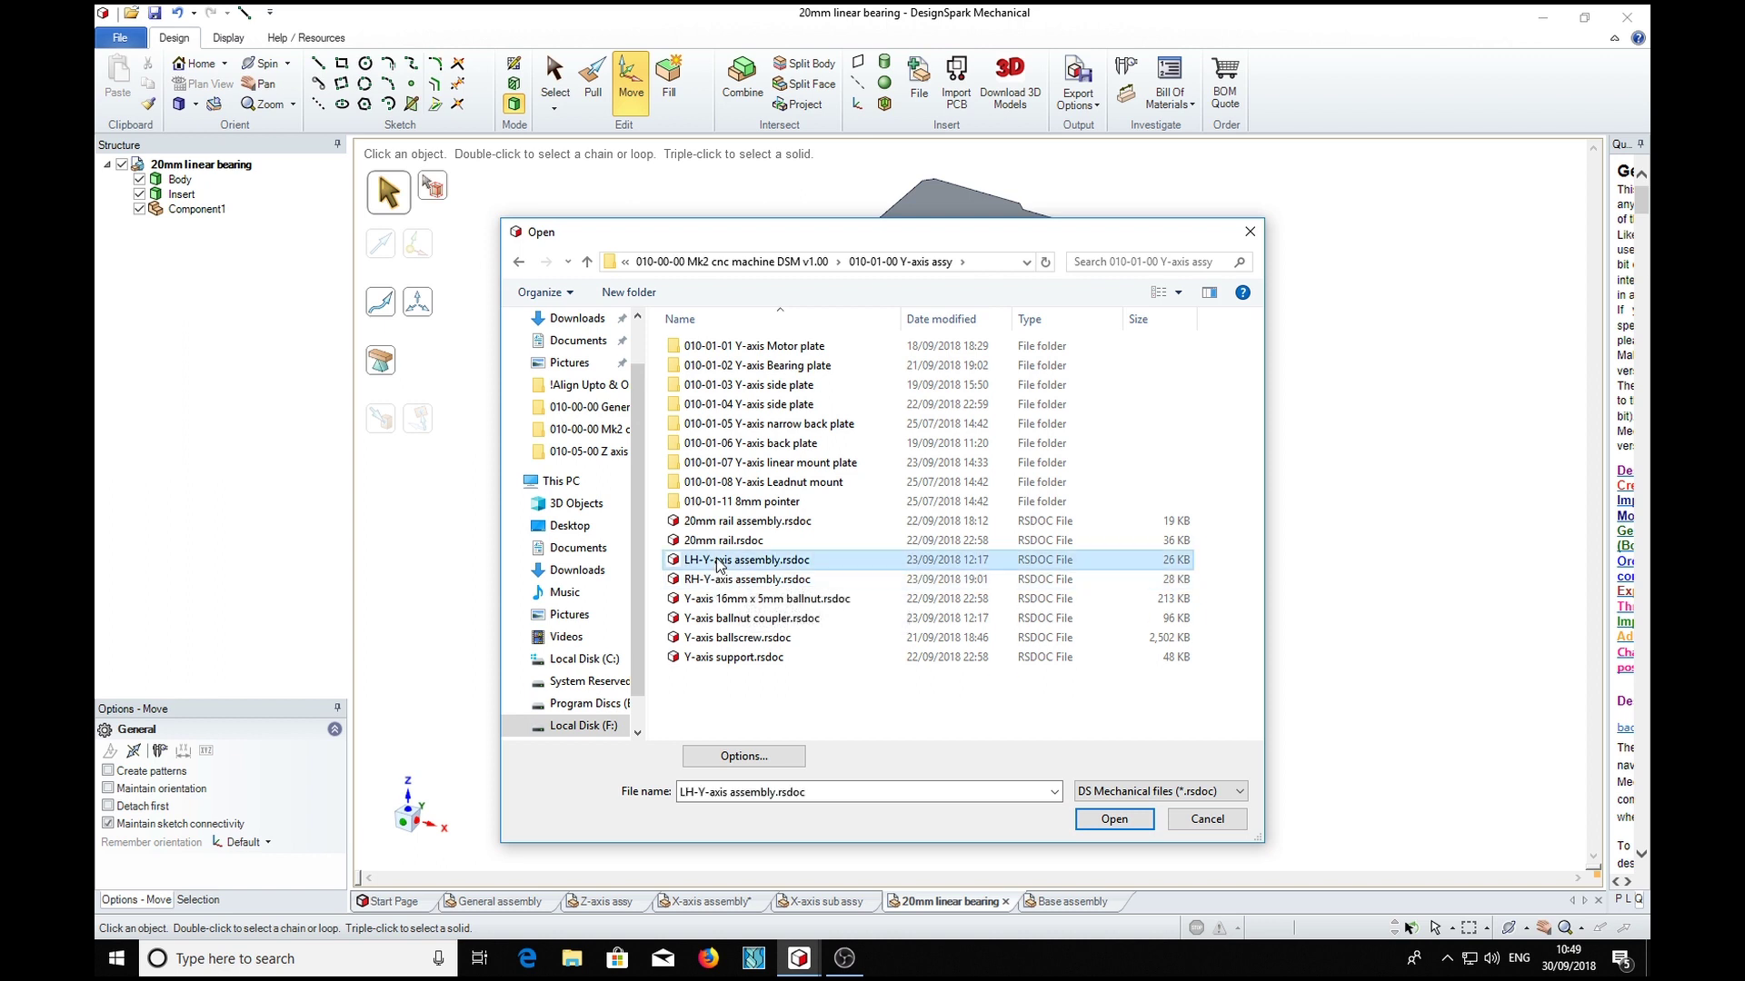
{"action": "left_click", "coordinate": [1099, 826]}
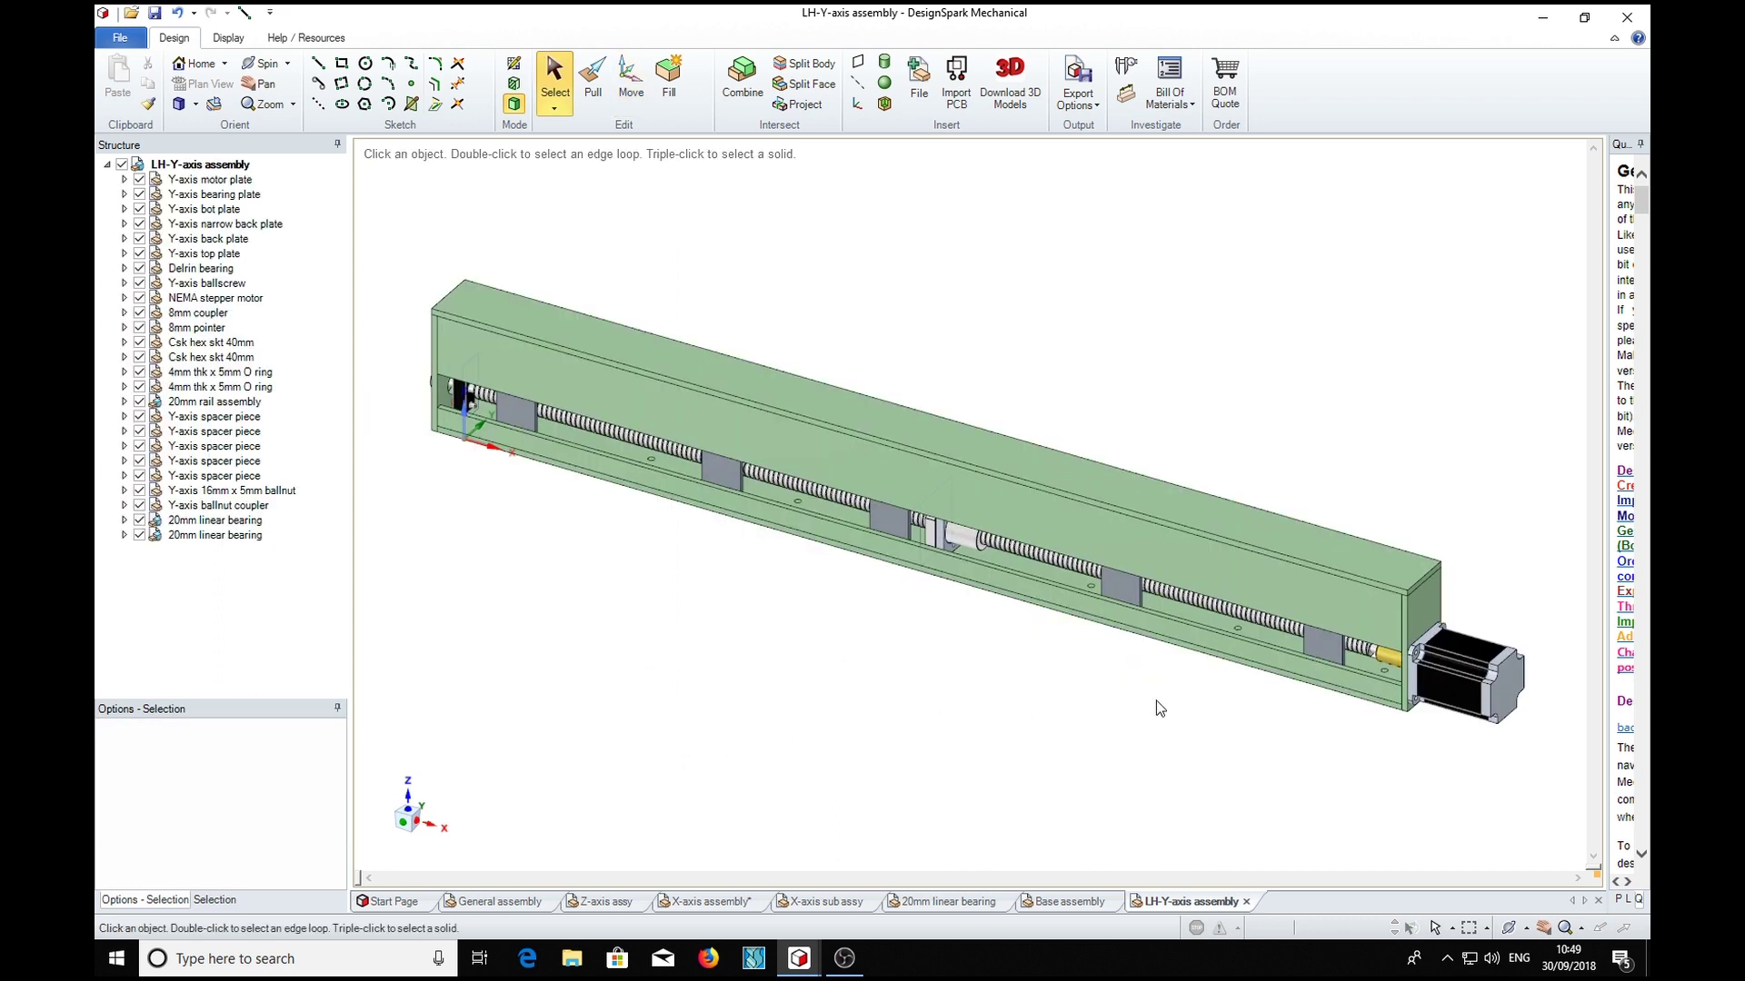
Step: Examine the open side of the LH-Y-axis assembly, including its rail, linear bearings, ballscrew and ballnut coupler, and restore the home view
{"action": "middle_click_drag", "start_coordinate": [1222, 738], "coordinate": [851, 710]}
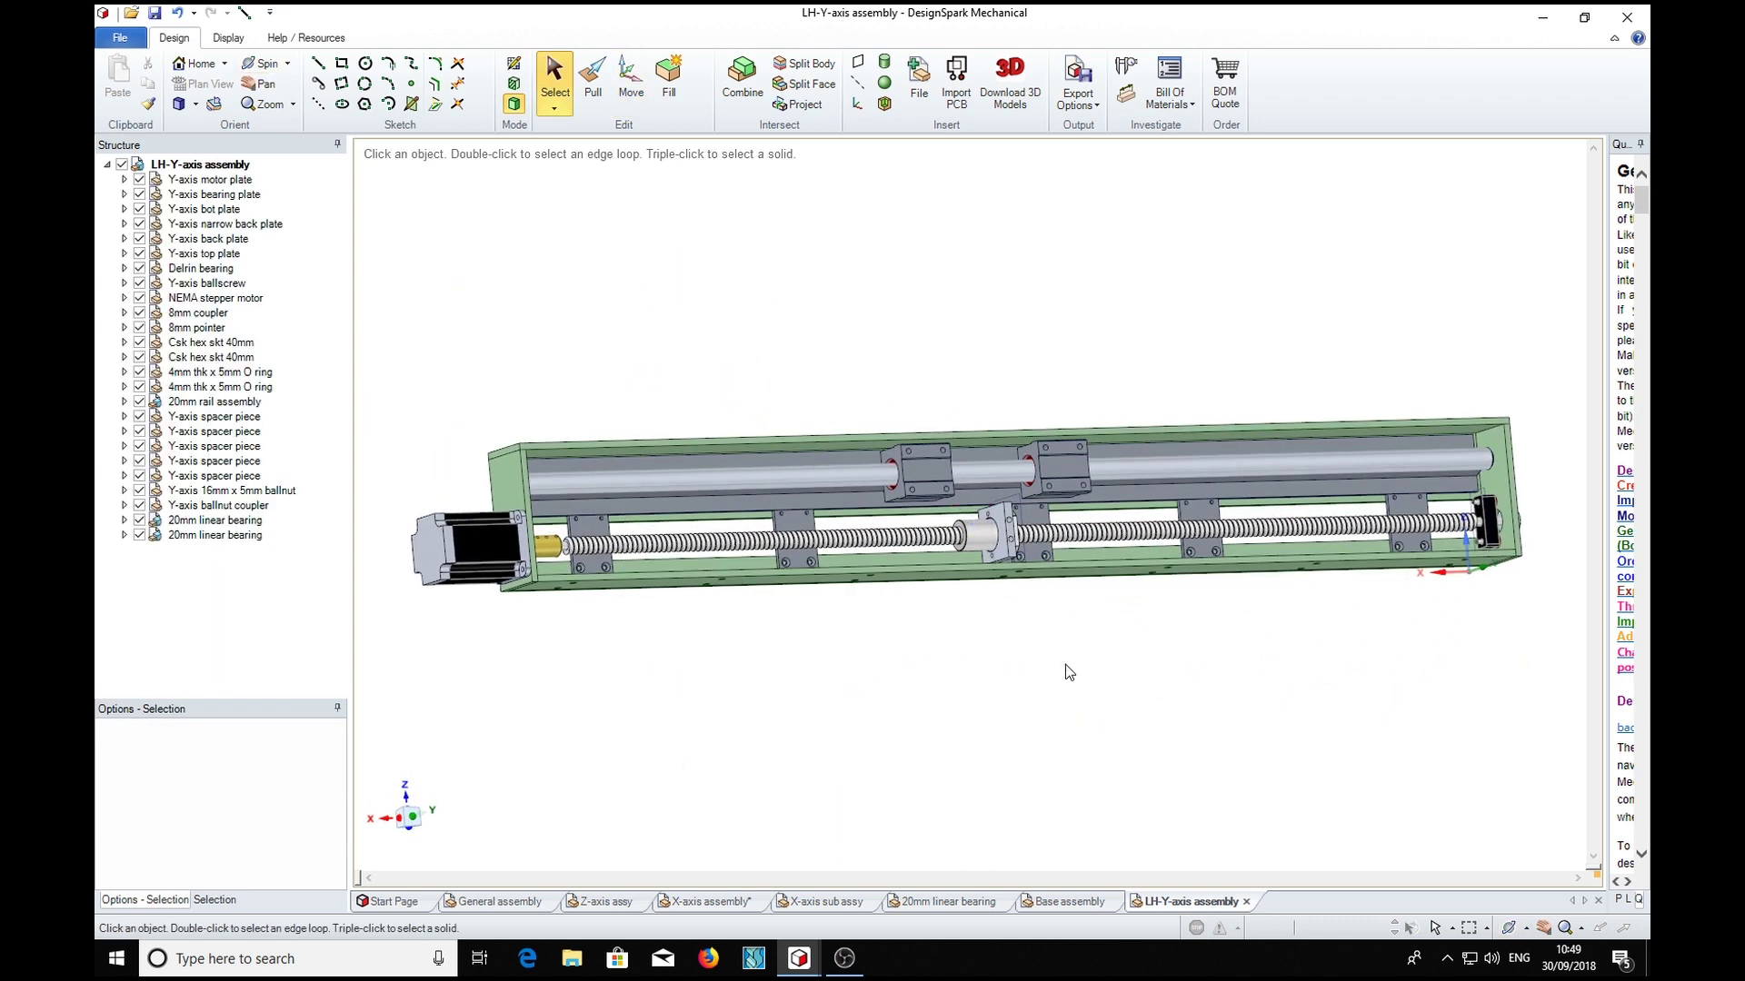
{"action": "middle_click_drag", "start_coordinate": [1068, 671], "coordinate": [1070, 731]}
{"action": "scroll", "coordinate": [958, 600], "scroll_direction": "up", "scroll_amount": 4}
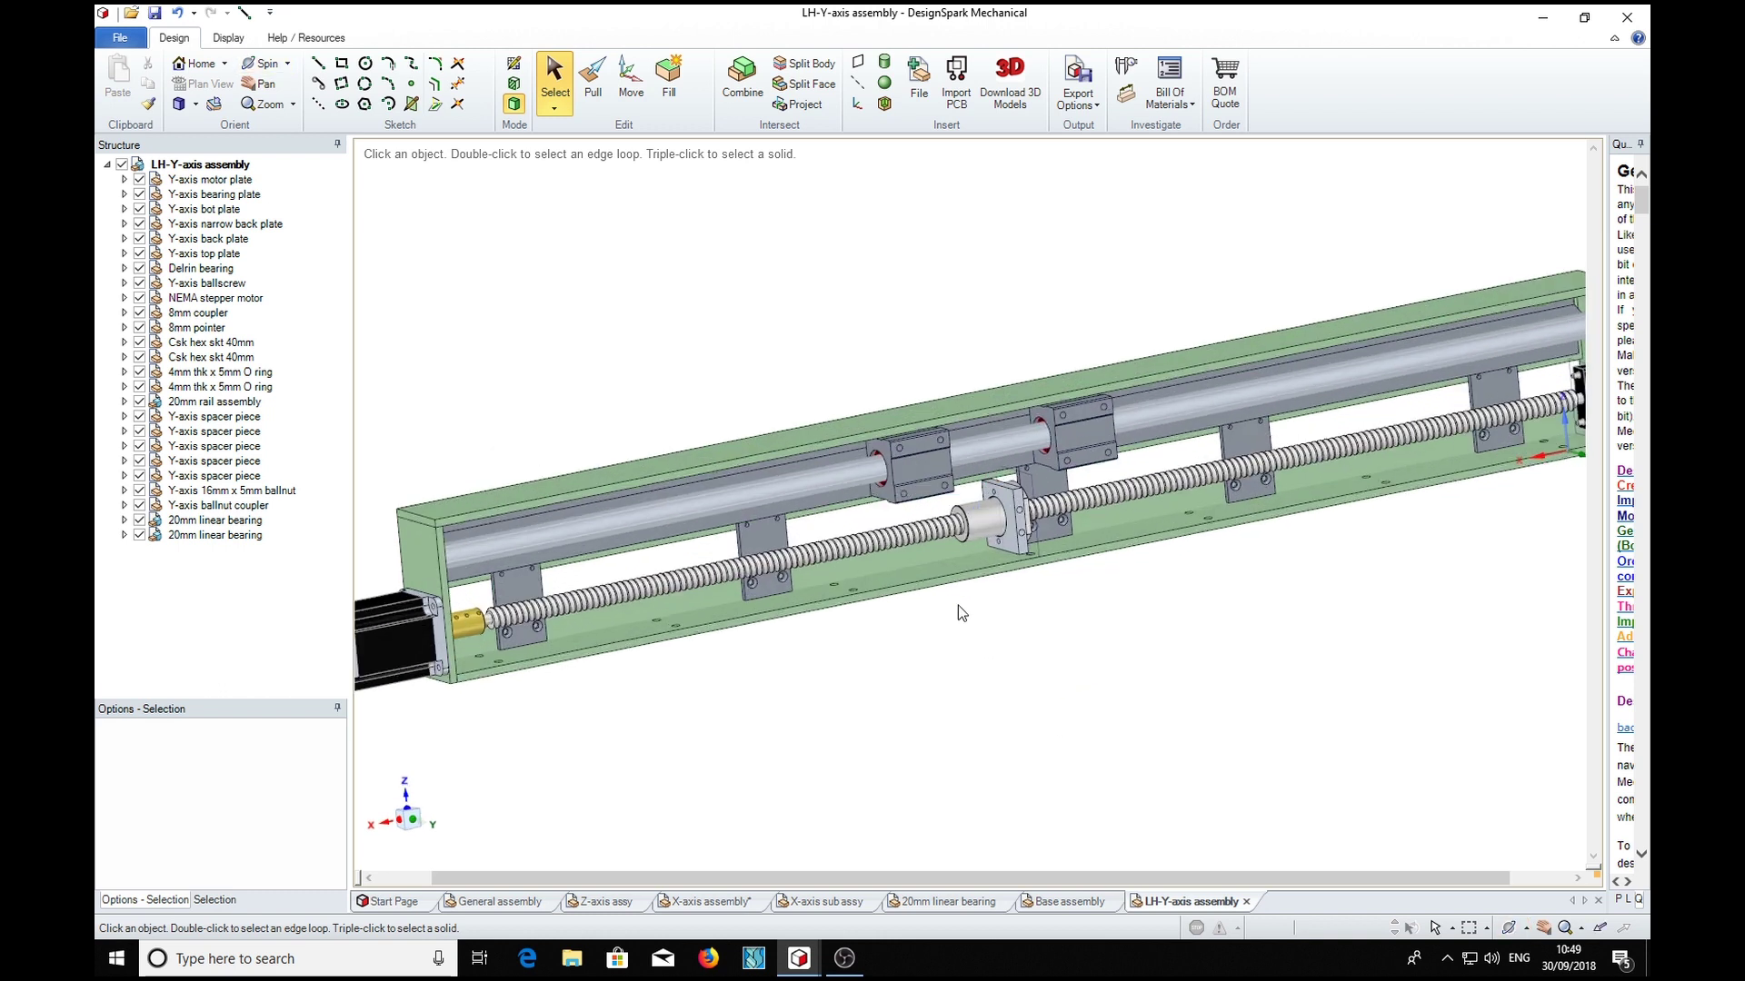
{"action": "scroll", "coordinate": [972, 250], "scroll_direction": "up", "scroll_amount": 2}
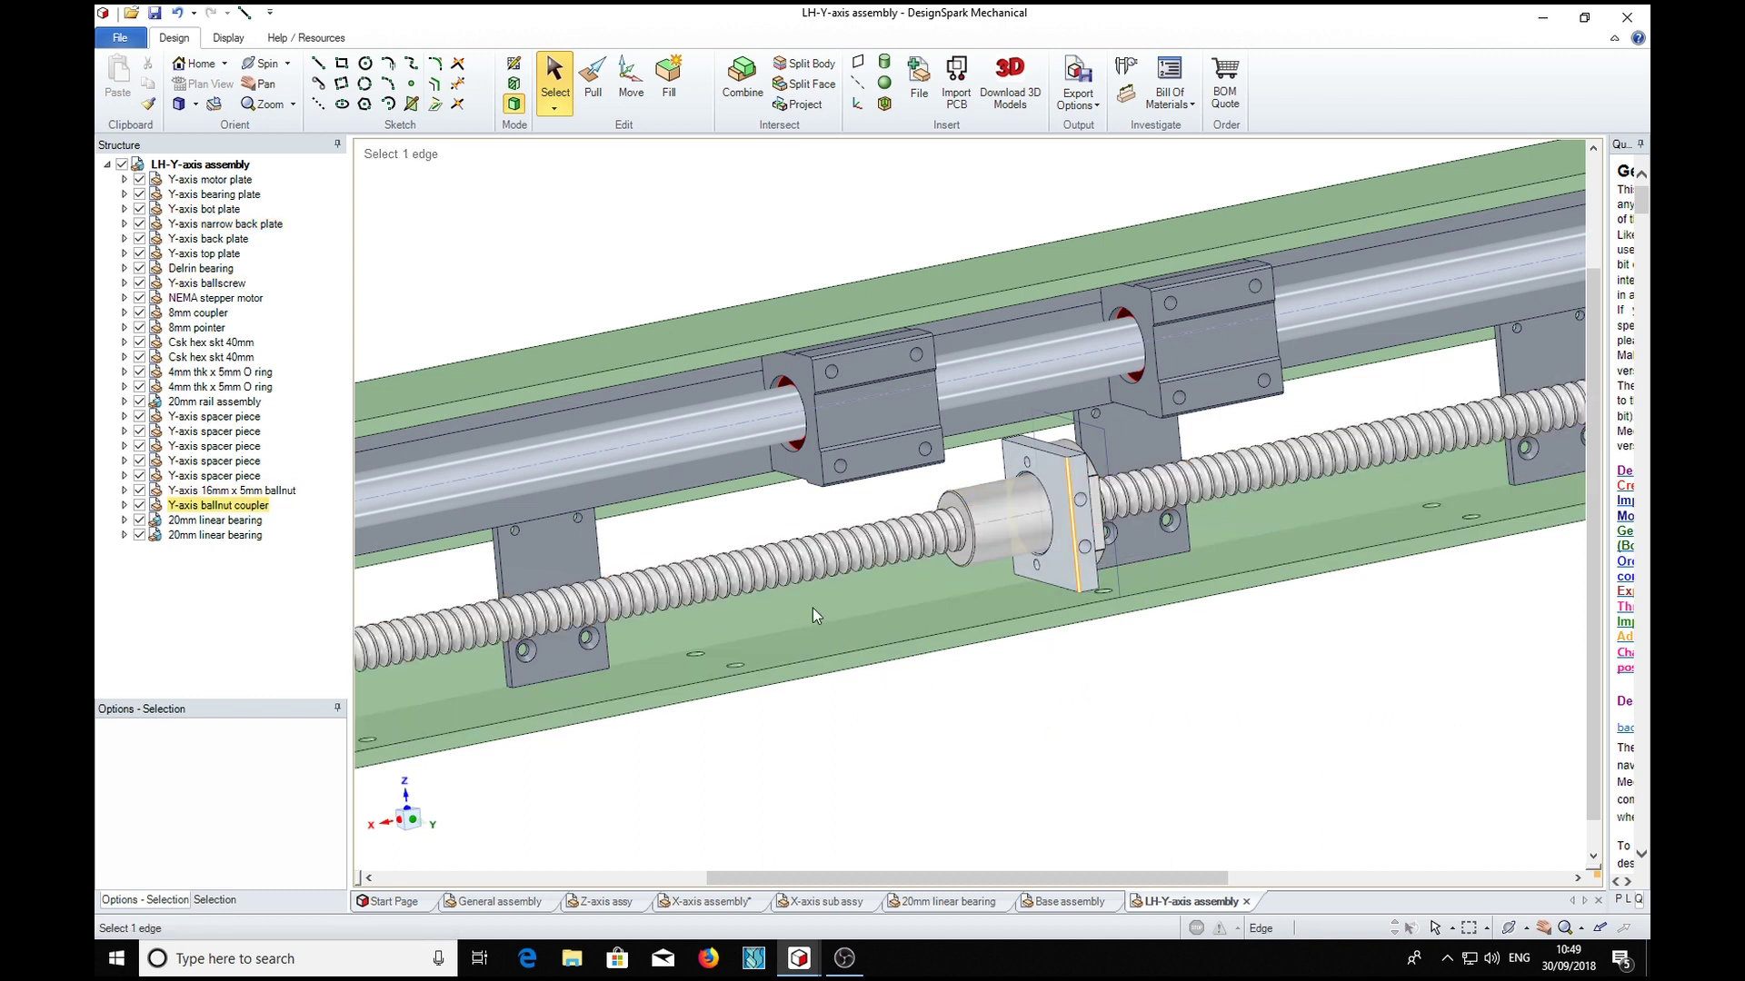
{"action": "scroll", "coordinate": [986, 548], "scroll_direction": "up", "scroll_amount": 3}
{"action": "key", "text": "h"}
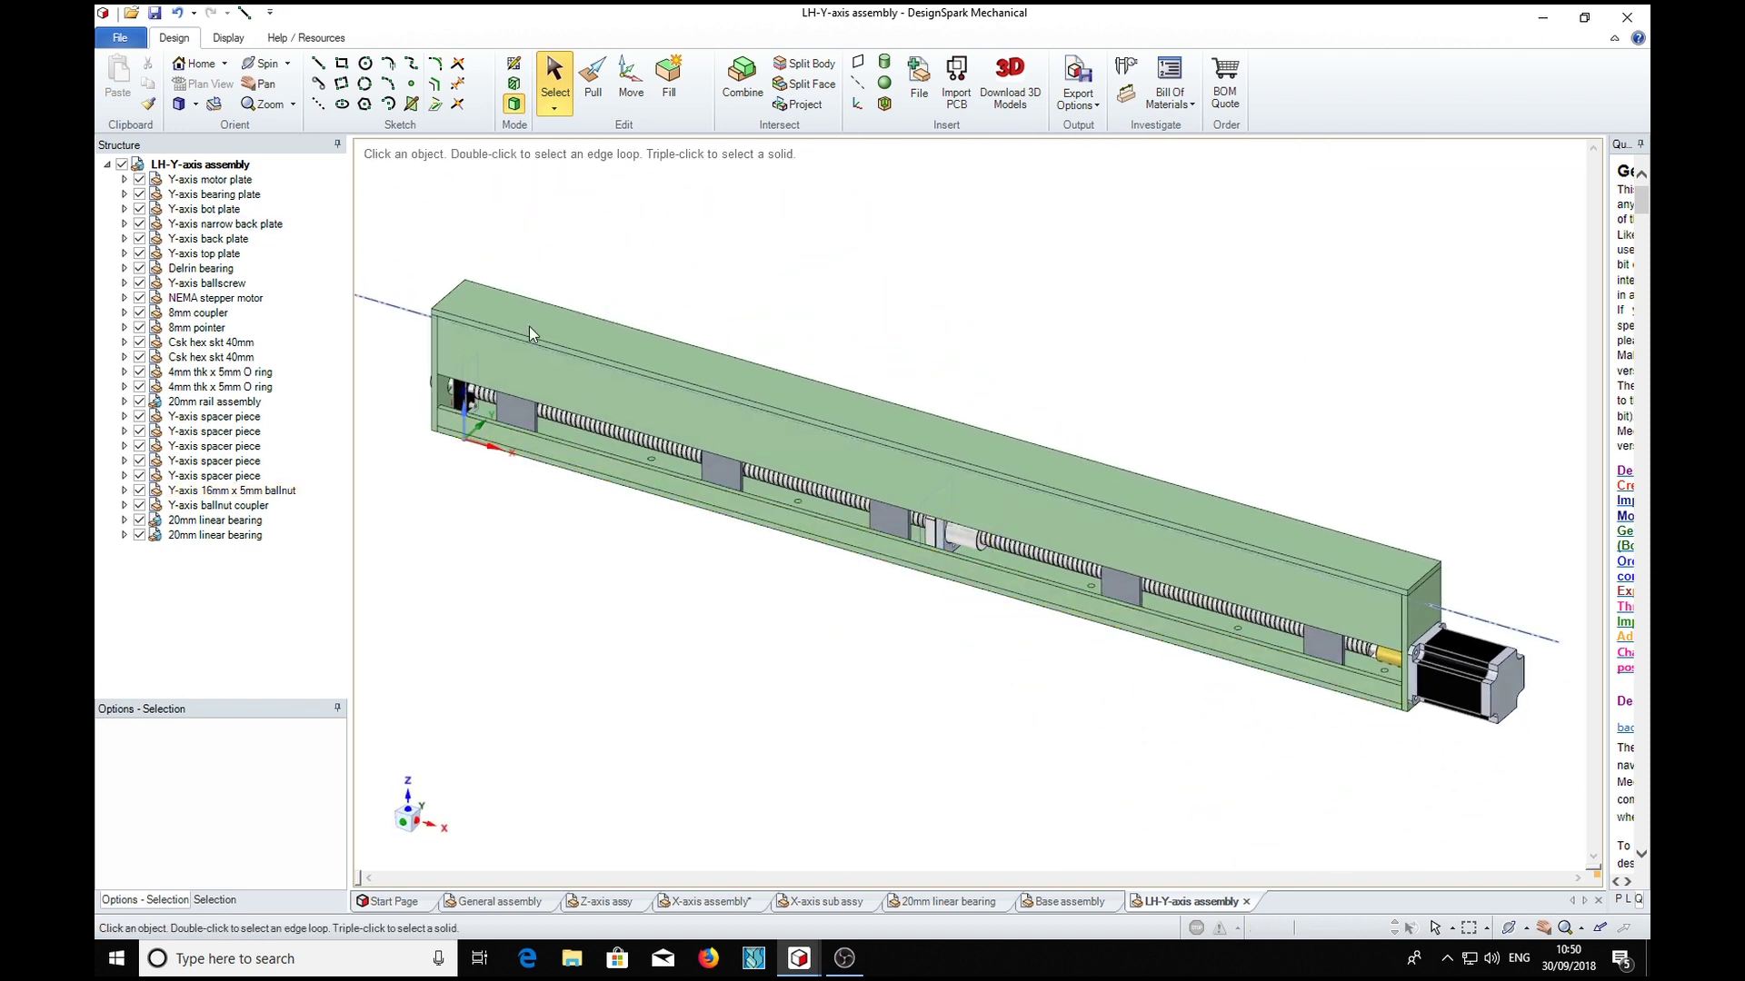
{"action": "left_click", "coordinate": [483, 338]}
Step: Return to the General assembly and hide the Y-axis linear mount on the RH-Y-axis assembly to inspect the bearings and ballnut behind it
{"action": "left_click", "coordinate": [500, 902]}
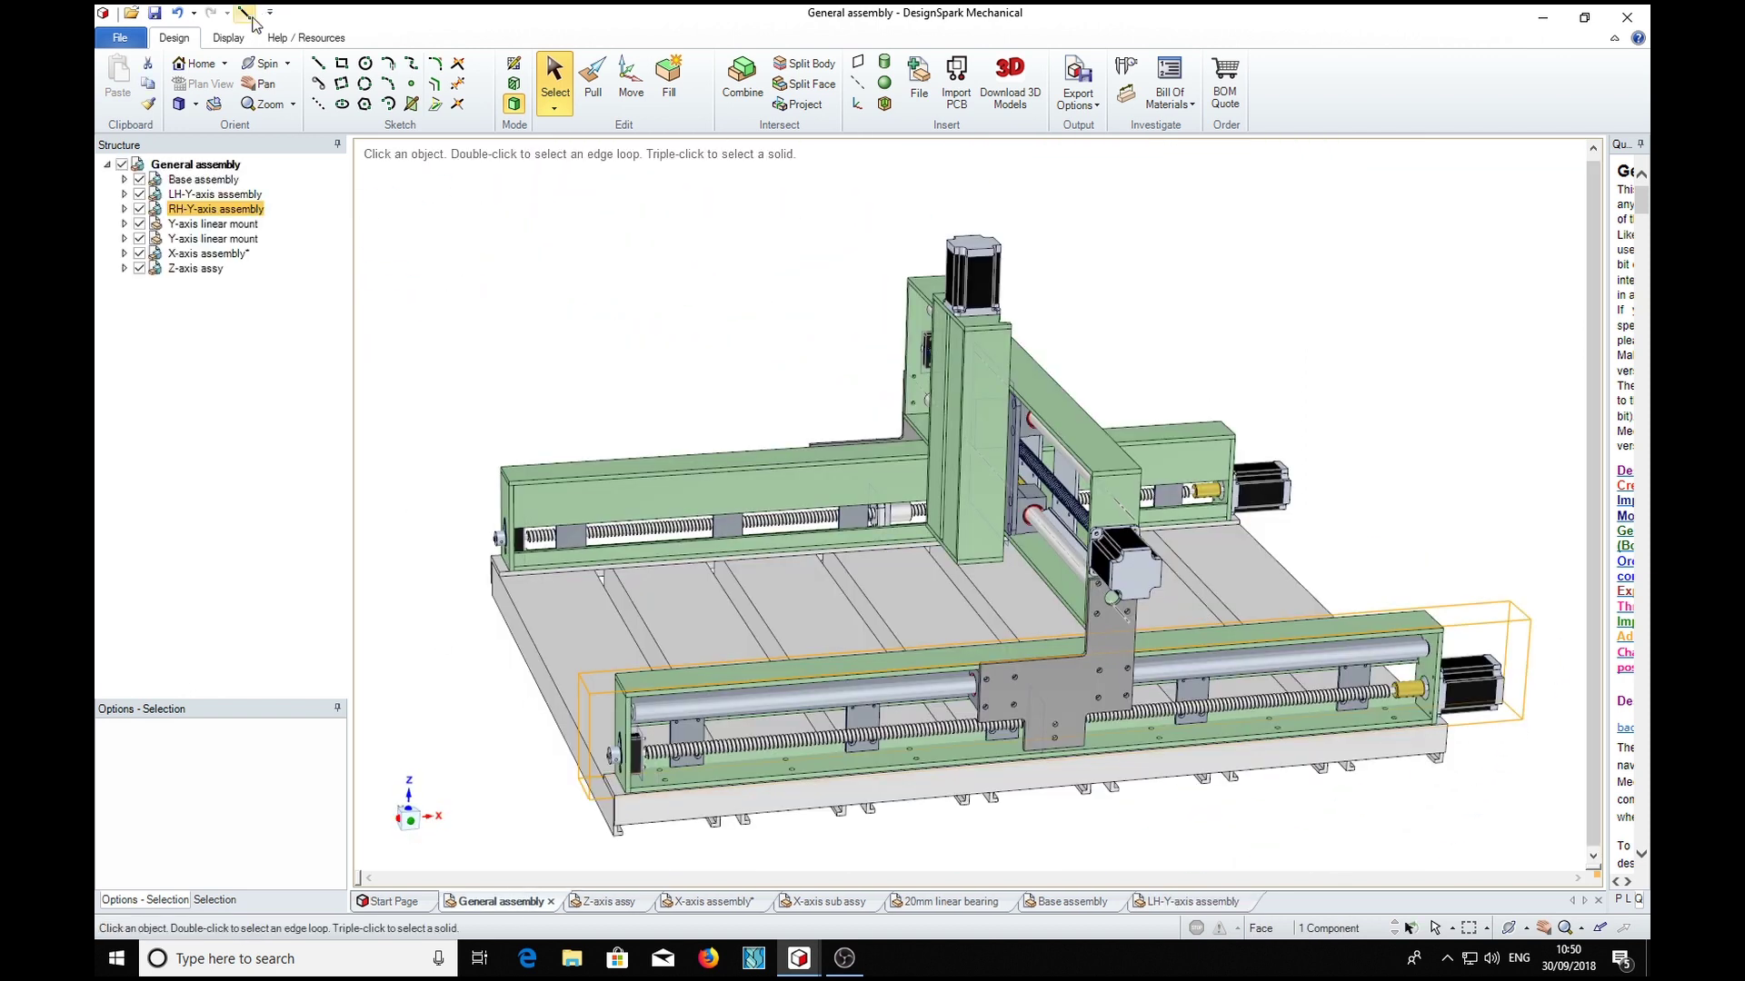
{"action": "left_click", "coordinate": [215, 224]}
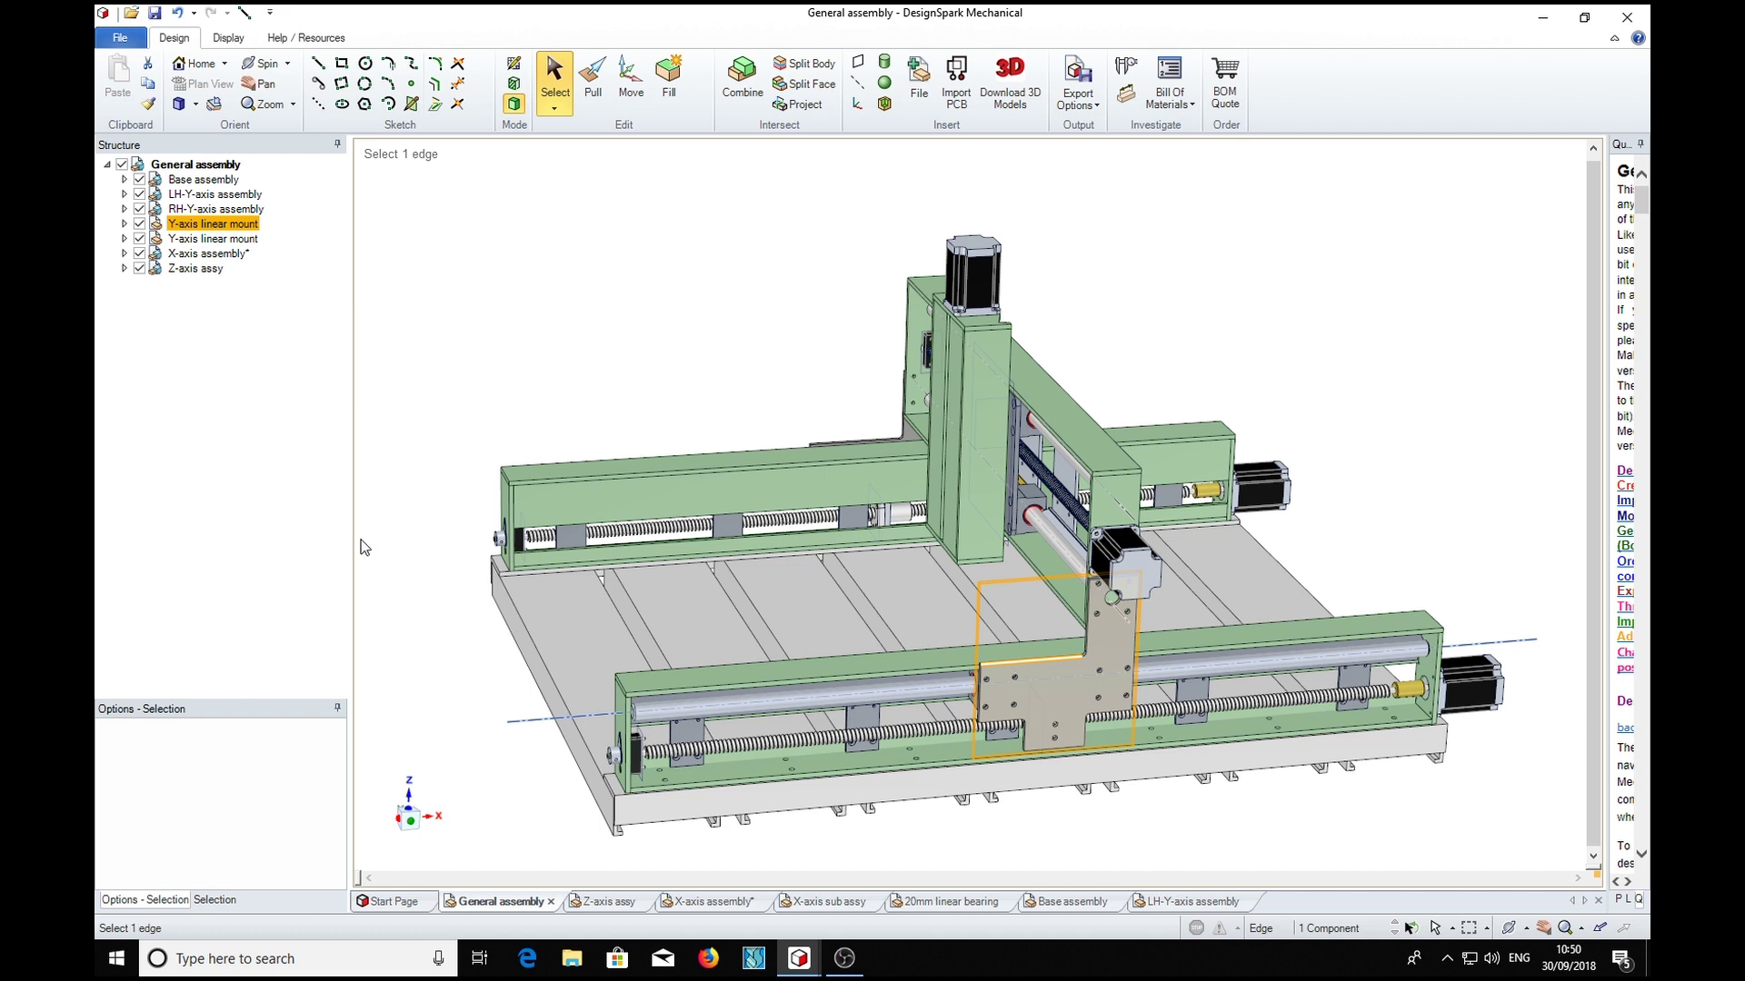
{"action": "left_click", "coordinate": [139, 225]}
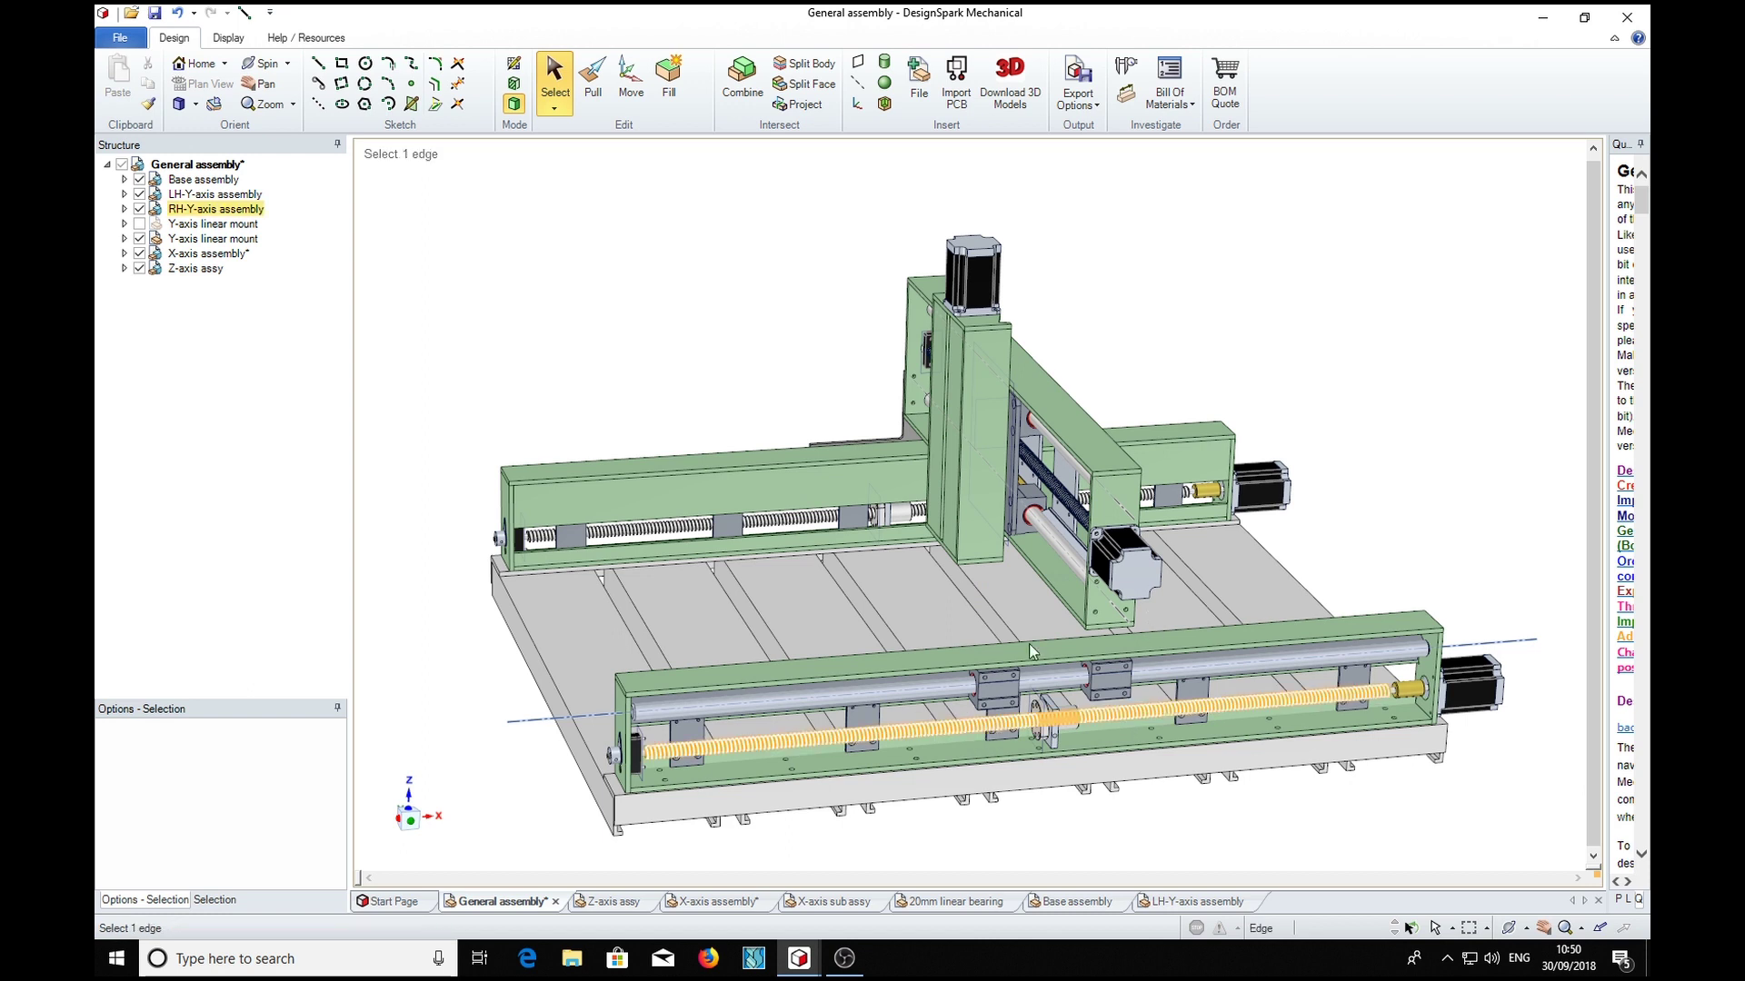
{"action": "scroll", "coordinate": [1067, 805], "scroll_direction": "up", "scroll_amount": 2}
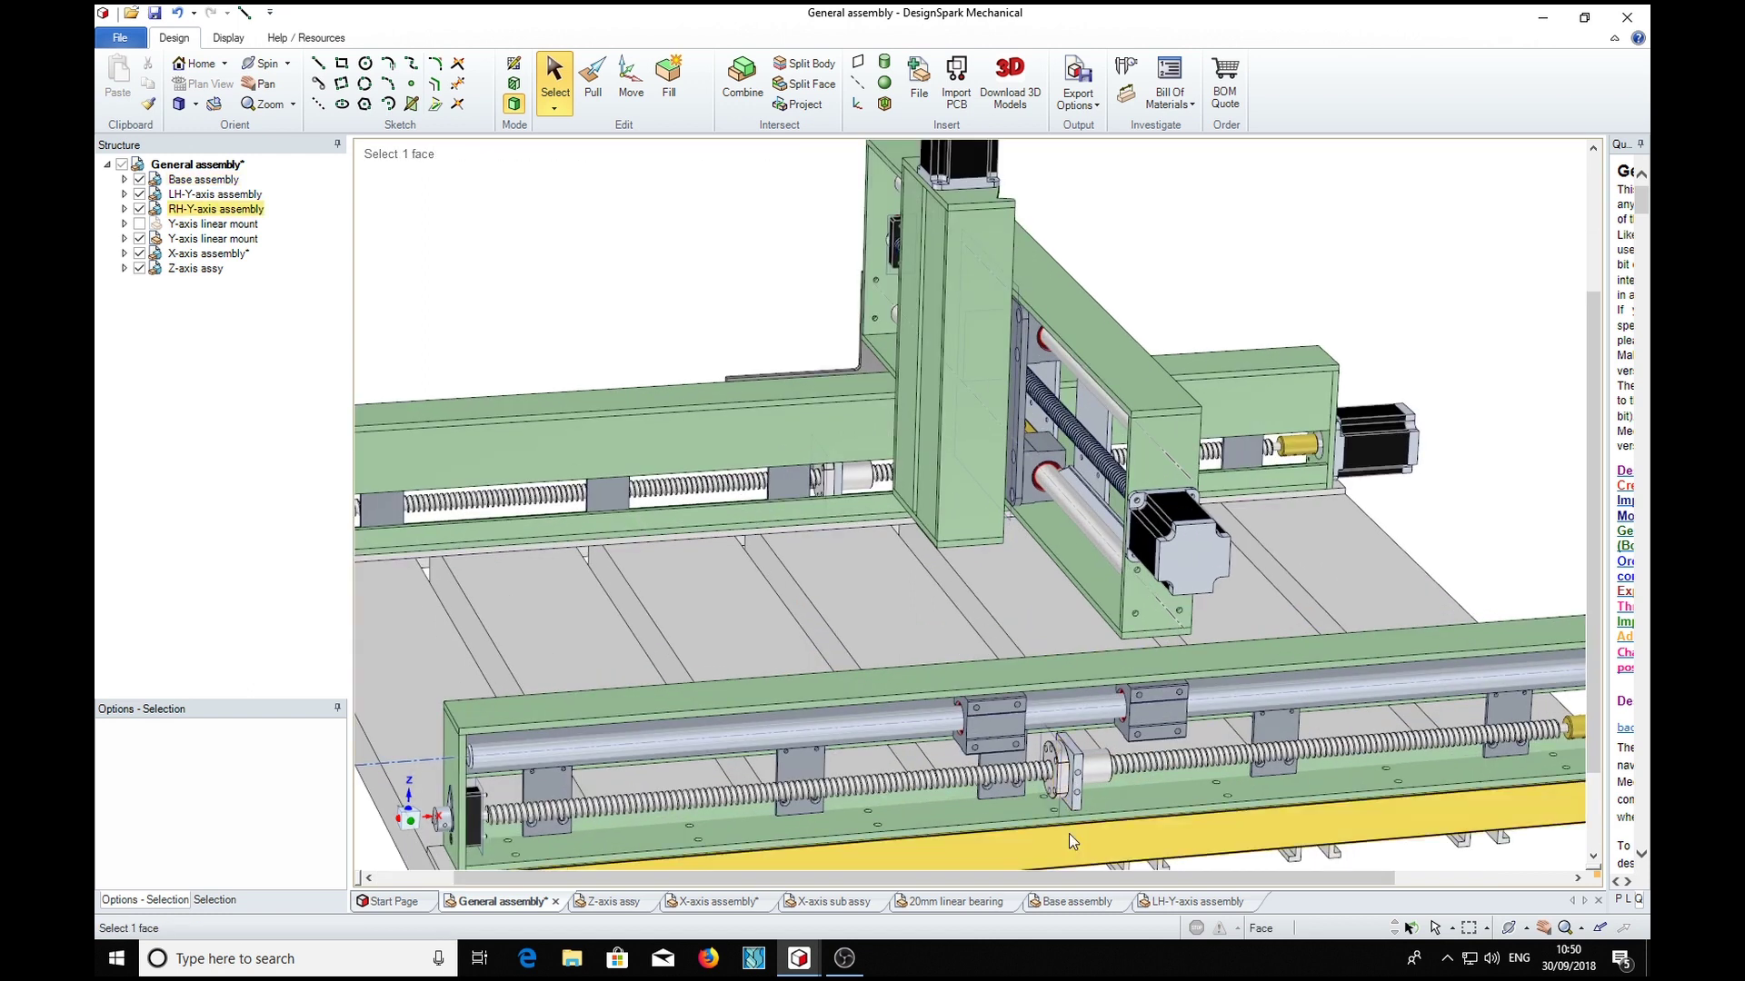
{"action": "scroll", "coordinate": [1067, 805], "scroll_direction": "down", "scroll_amount": 4}
{"action": "scroll", "coordinate": [1082, 802], "scroll_direction": "up", "scroll_amount": 2}
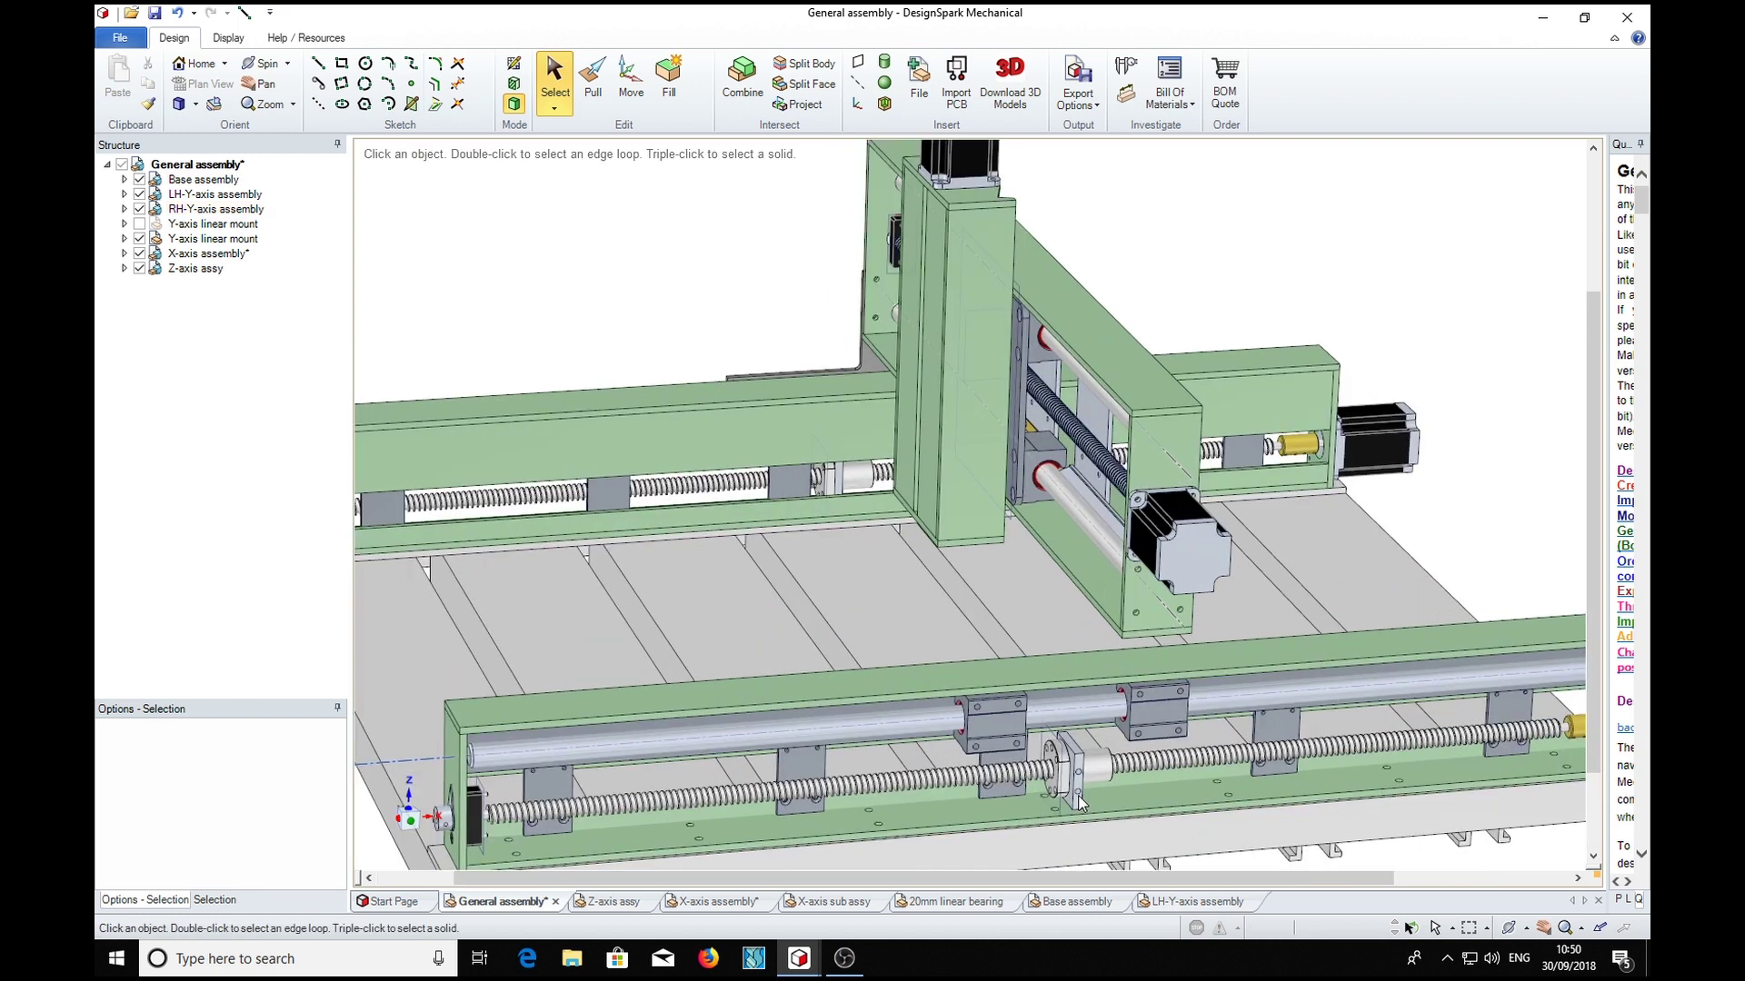
{"action": "left_click", "coordinate": [1163, 545]}
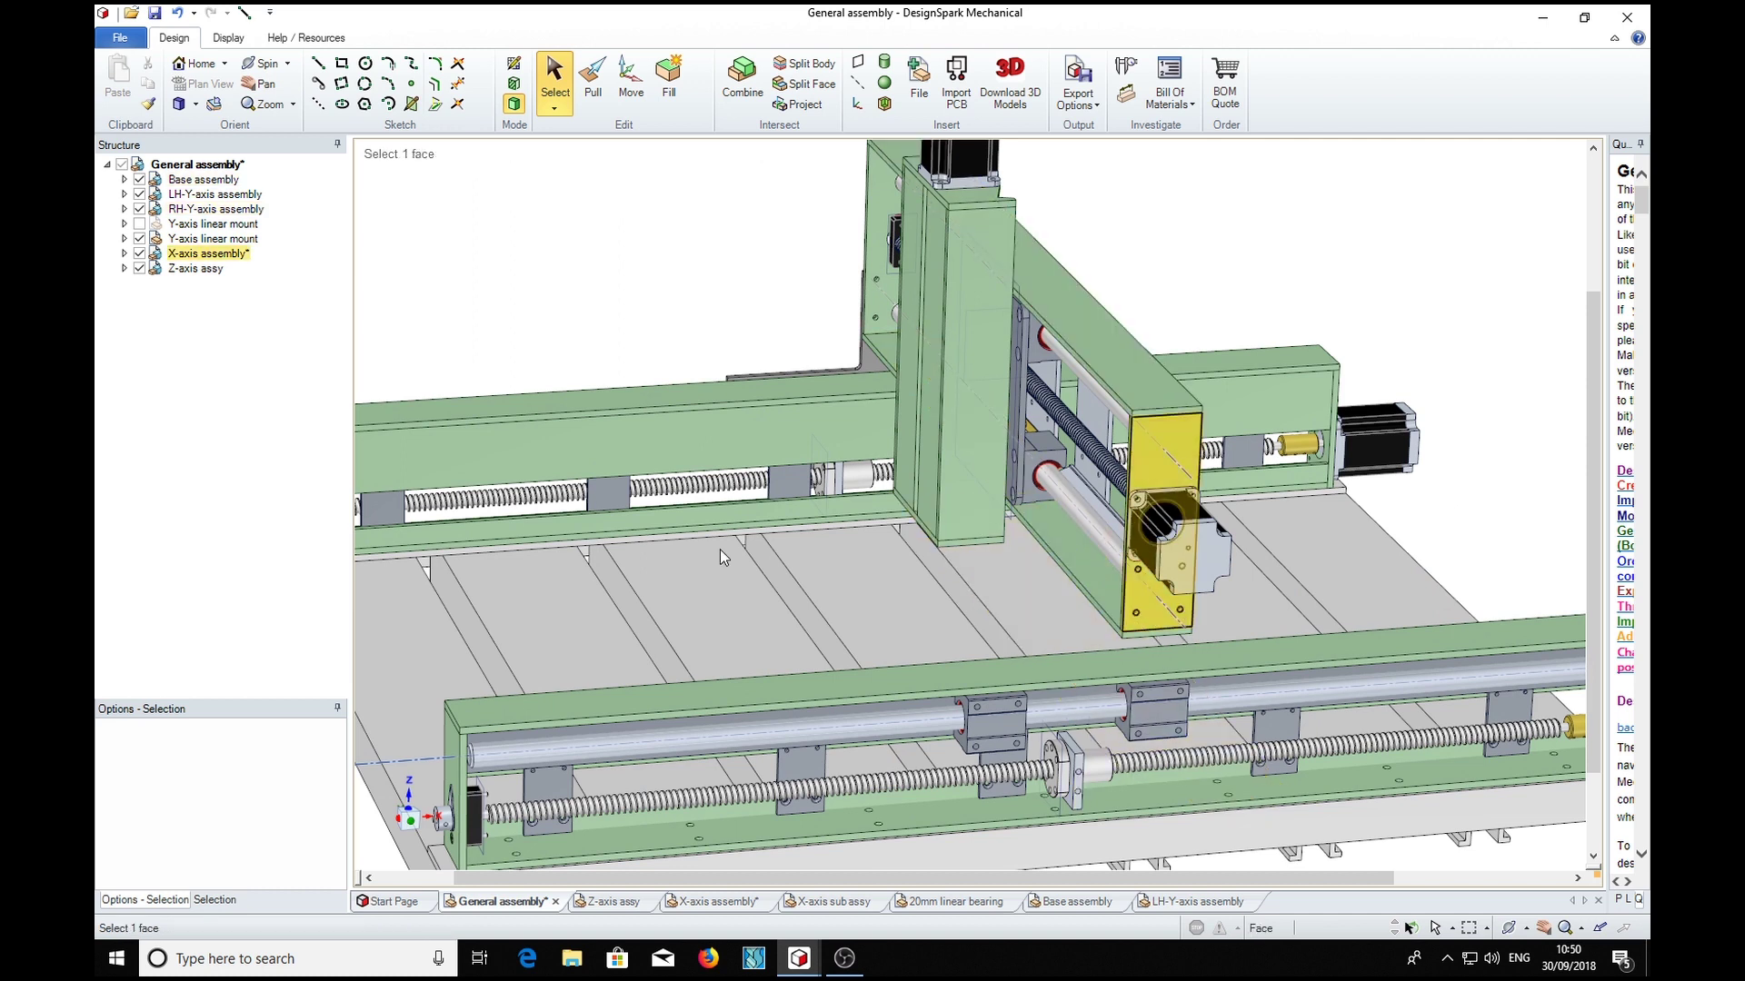
Step: Expand the Z-axis assy component in the structure and hide its second Z-axis mounting plate
{"action": "left_click", "coordinate": [193, 270]}
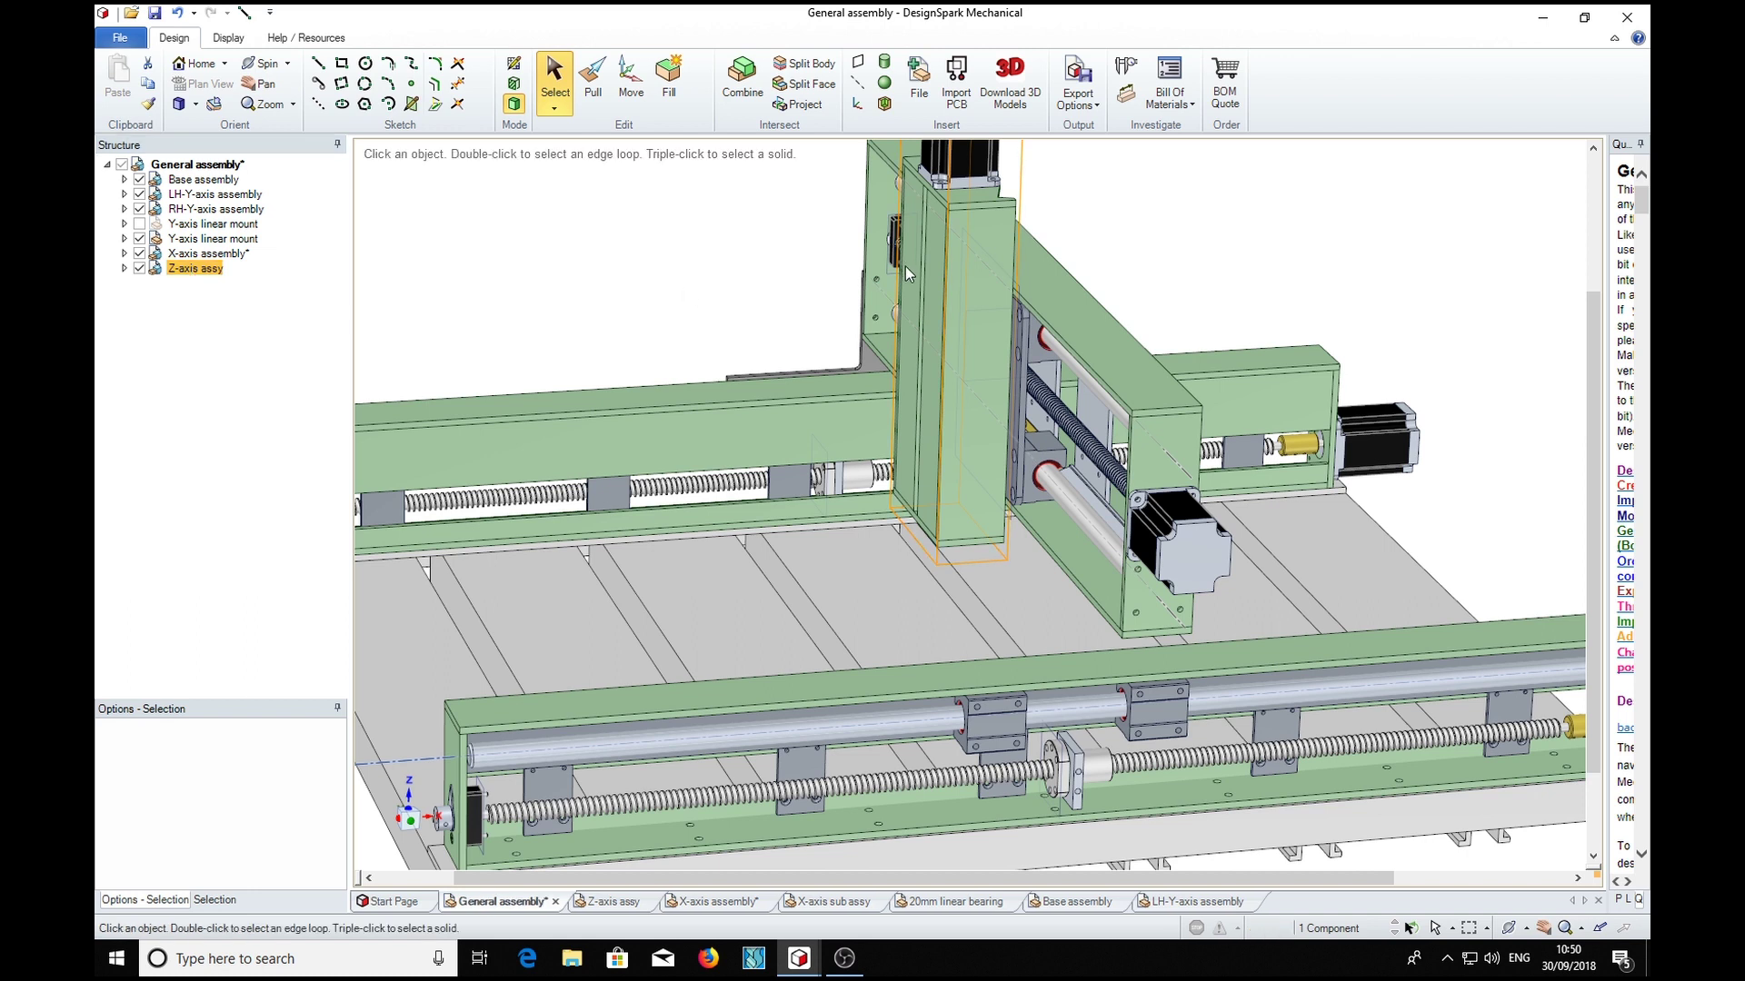
{"action": "scroll", "coordinate": [920, 293], "scroll_direction": "up", "scroll_amount": 3}
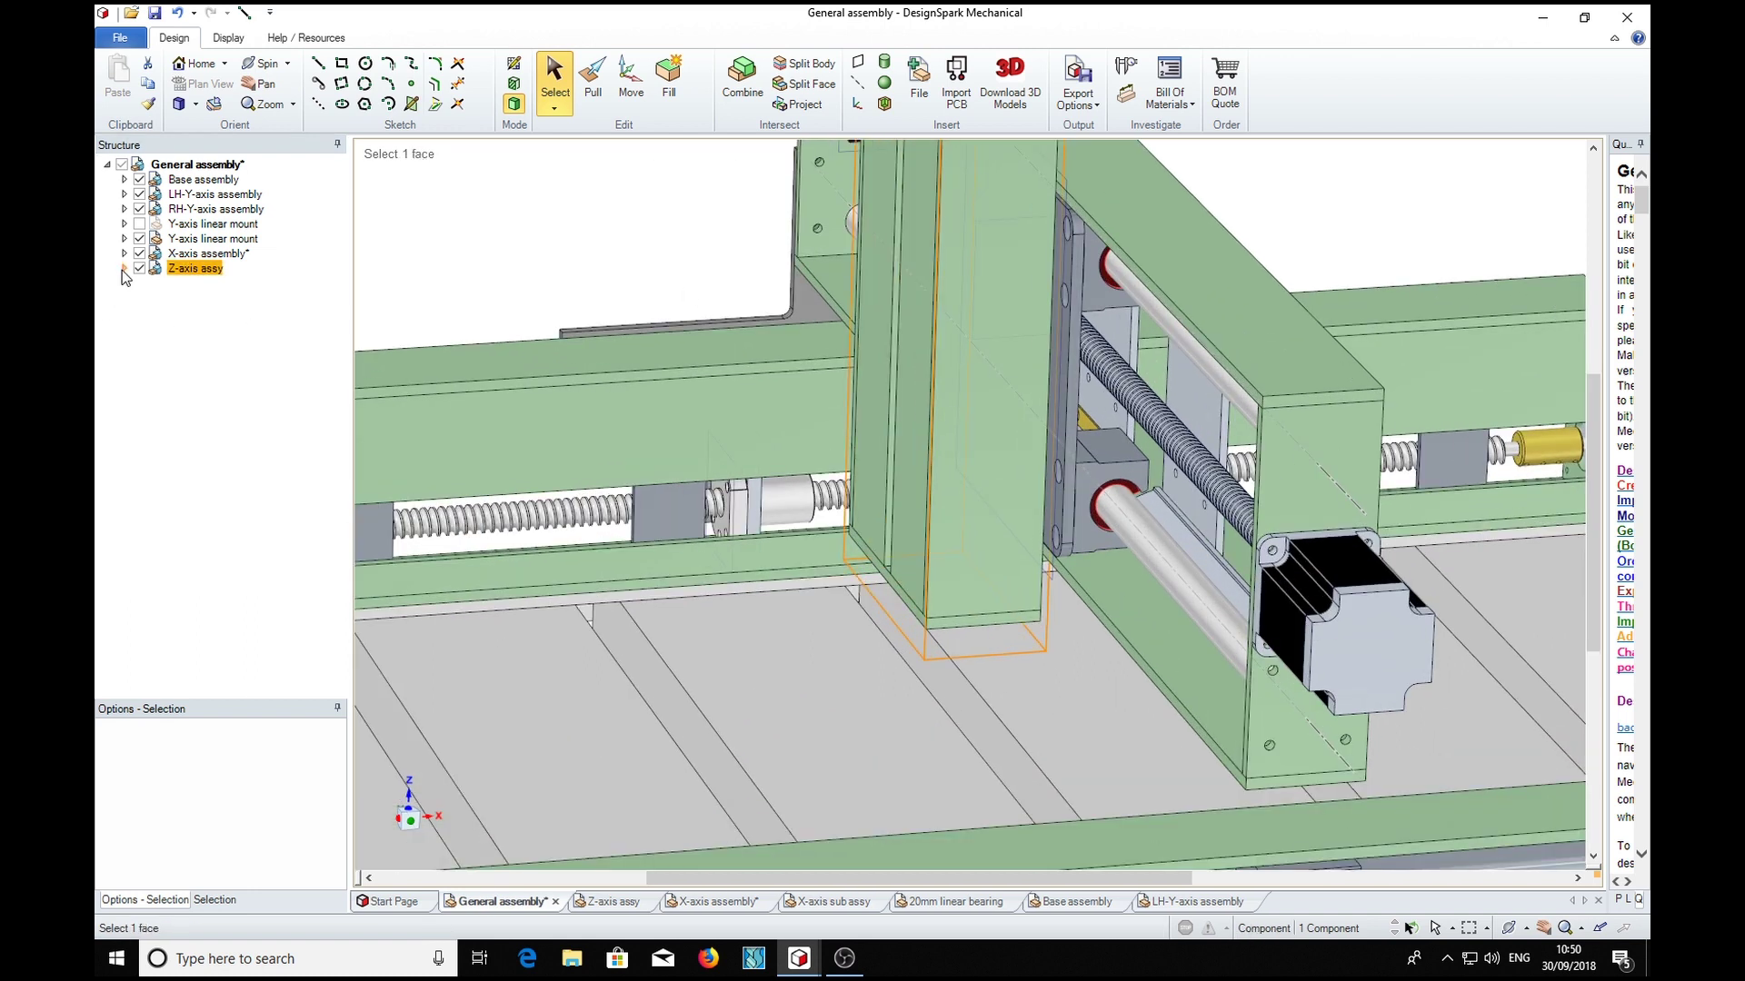
{"action": "left_click", "coordinate": [124, 269]}
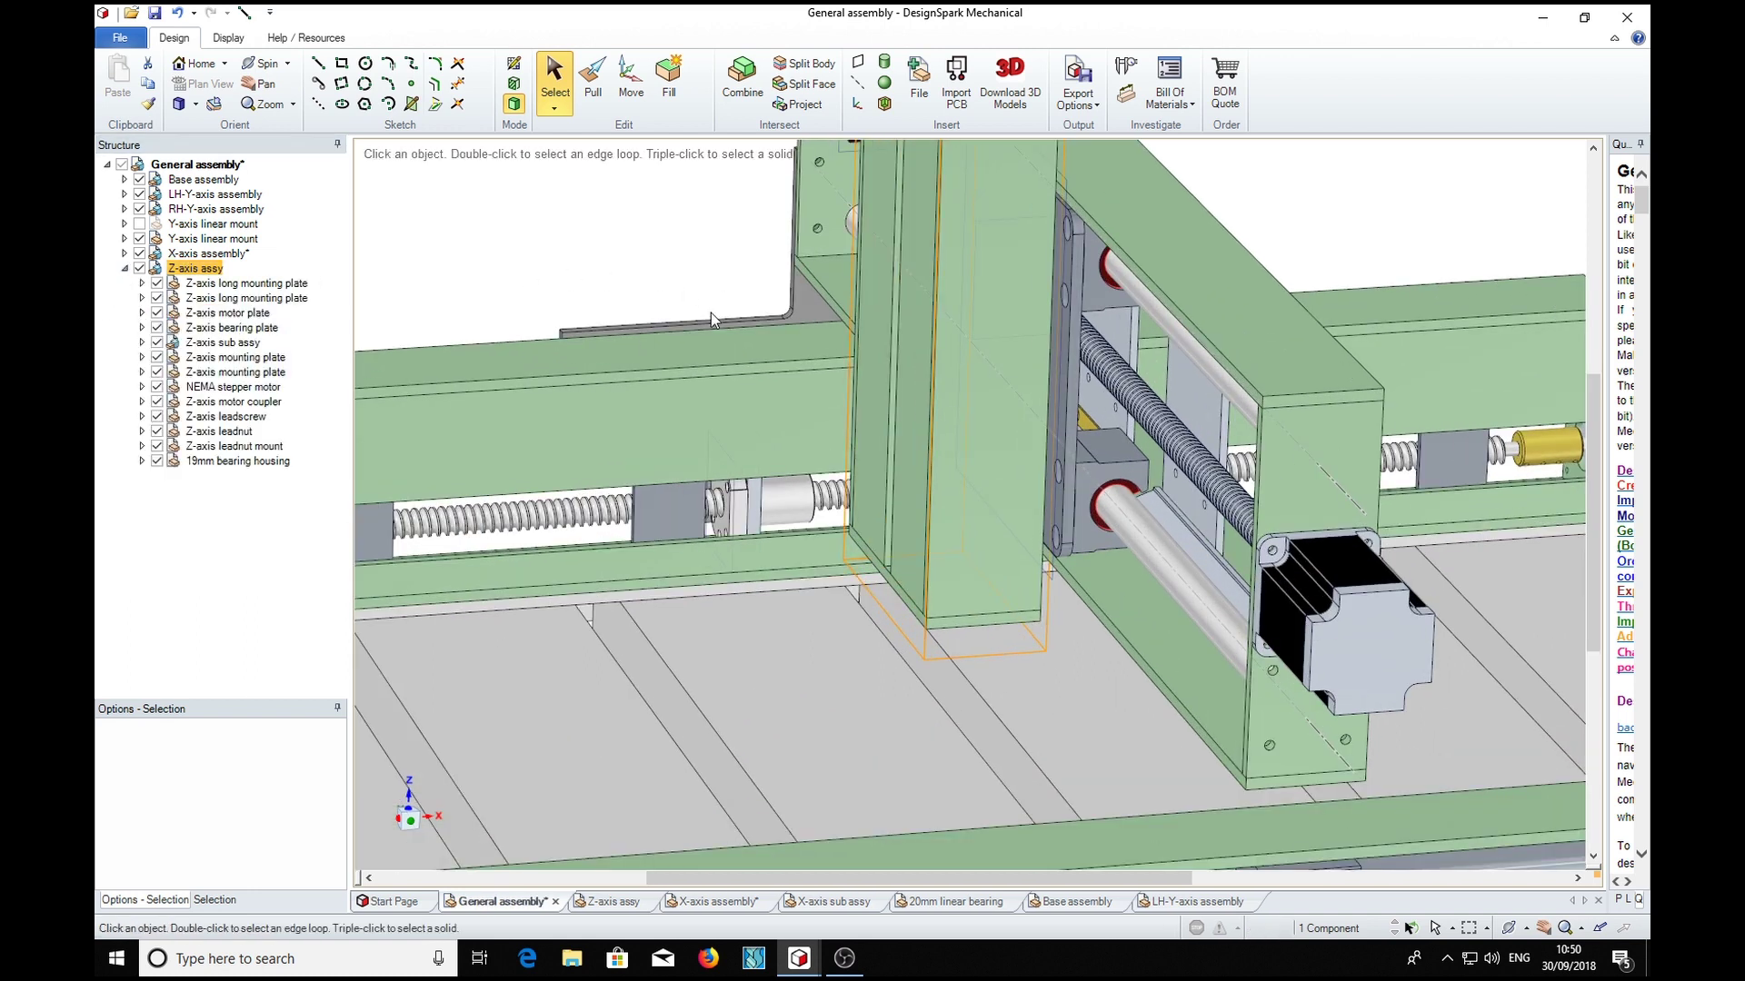
{"action": "scroll", "coordinate": [711, 313], "scroll_direction": "down", "scroll_amount": 4}
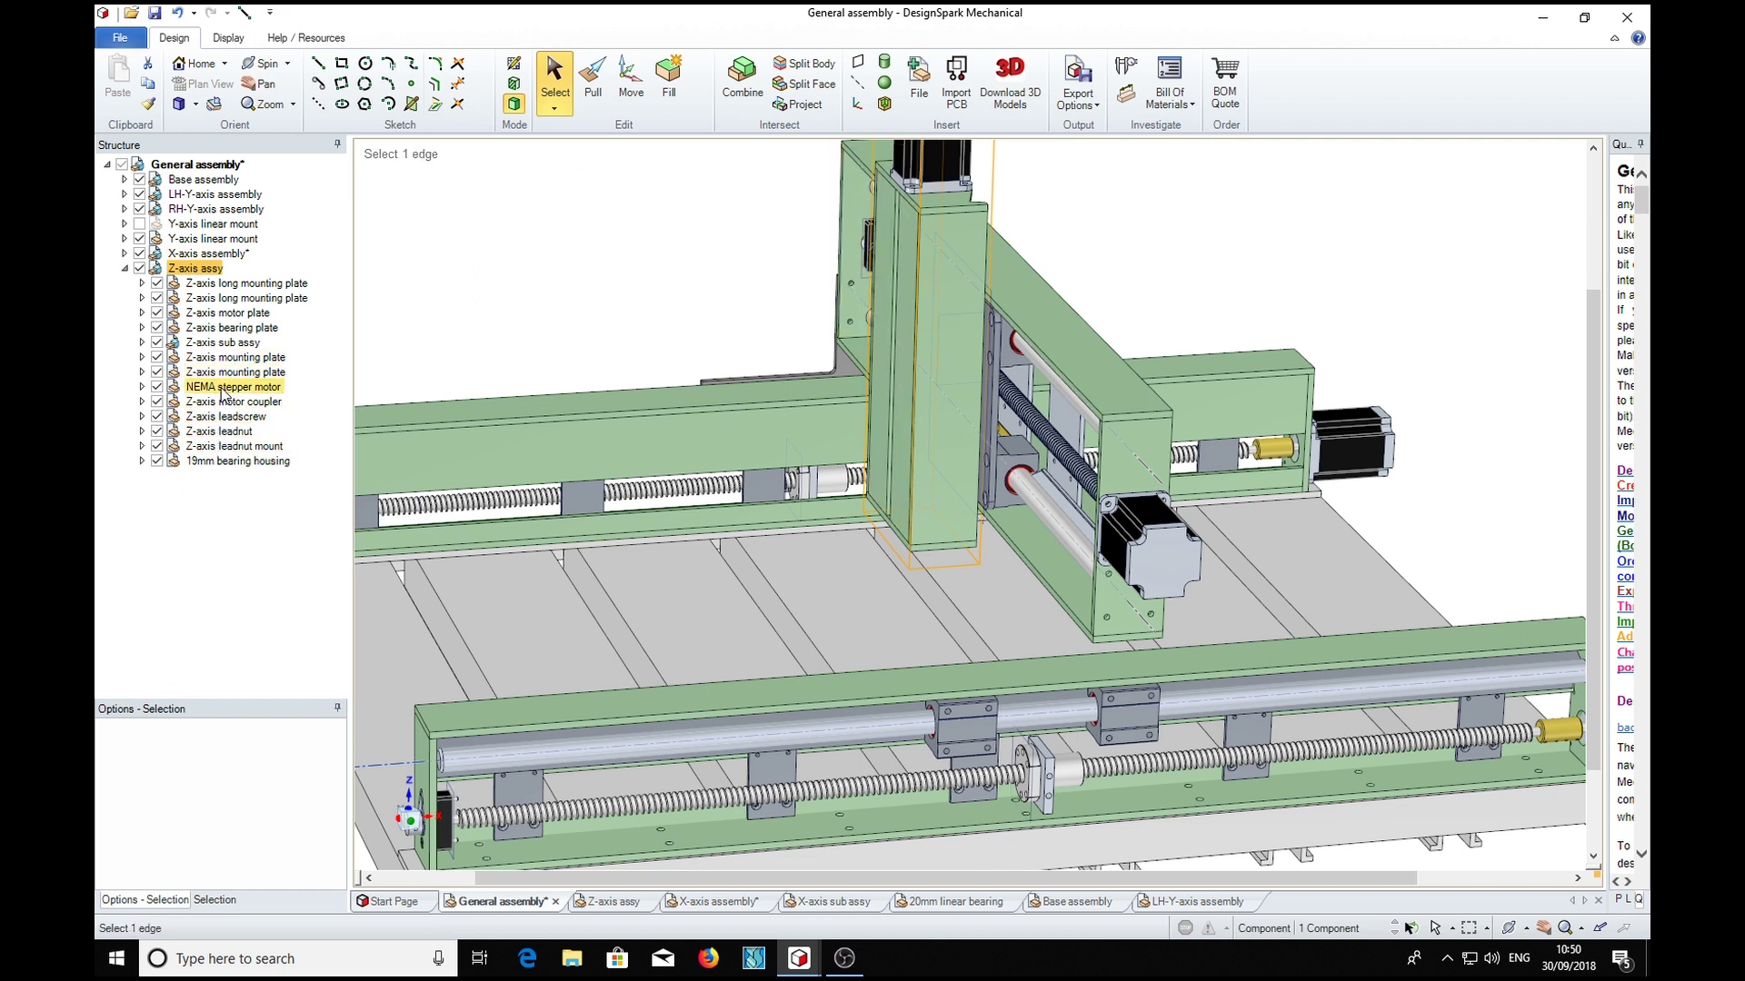
{"action": "left_click", "coordinate": [156, 372]}
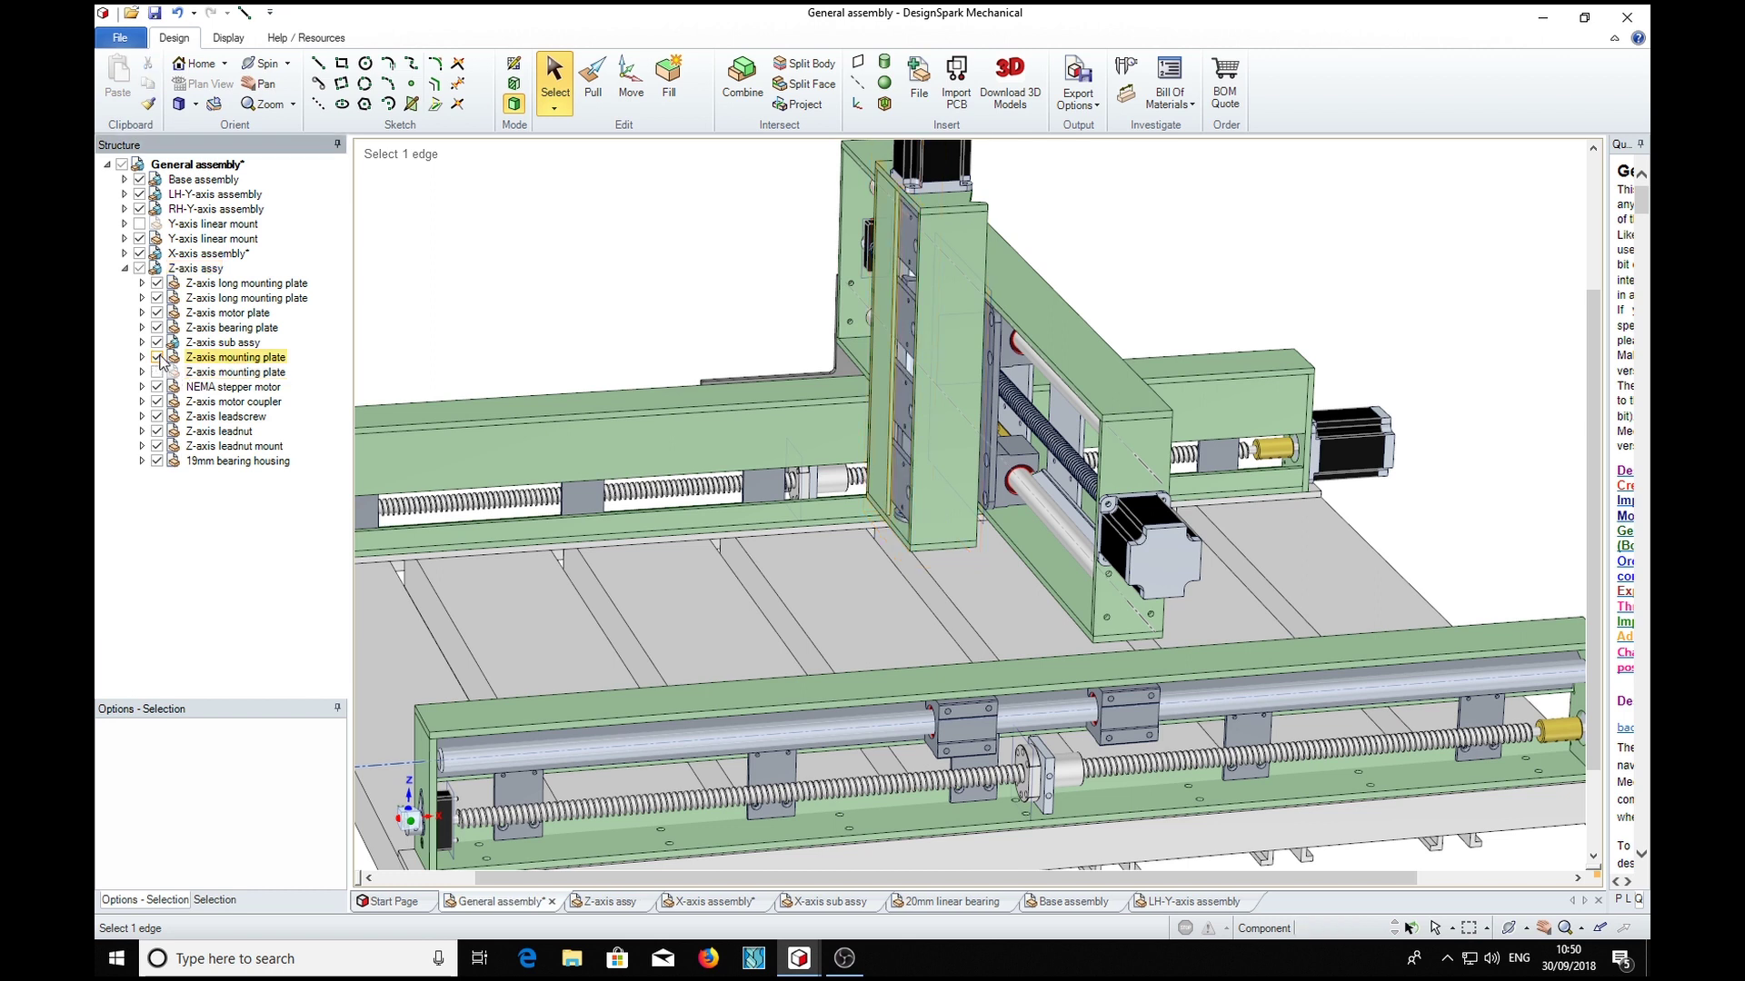
Step: Hide the remaining Z-axis mounting plate in the Z-axis assy component and inspect the bearings, rails and leadscrew behind it
{"action": "left_click", "coordinate": [158, 358]}
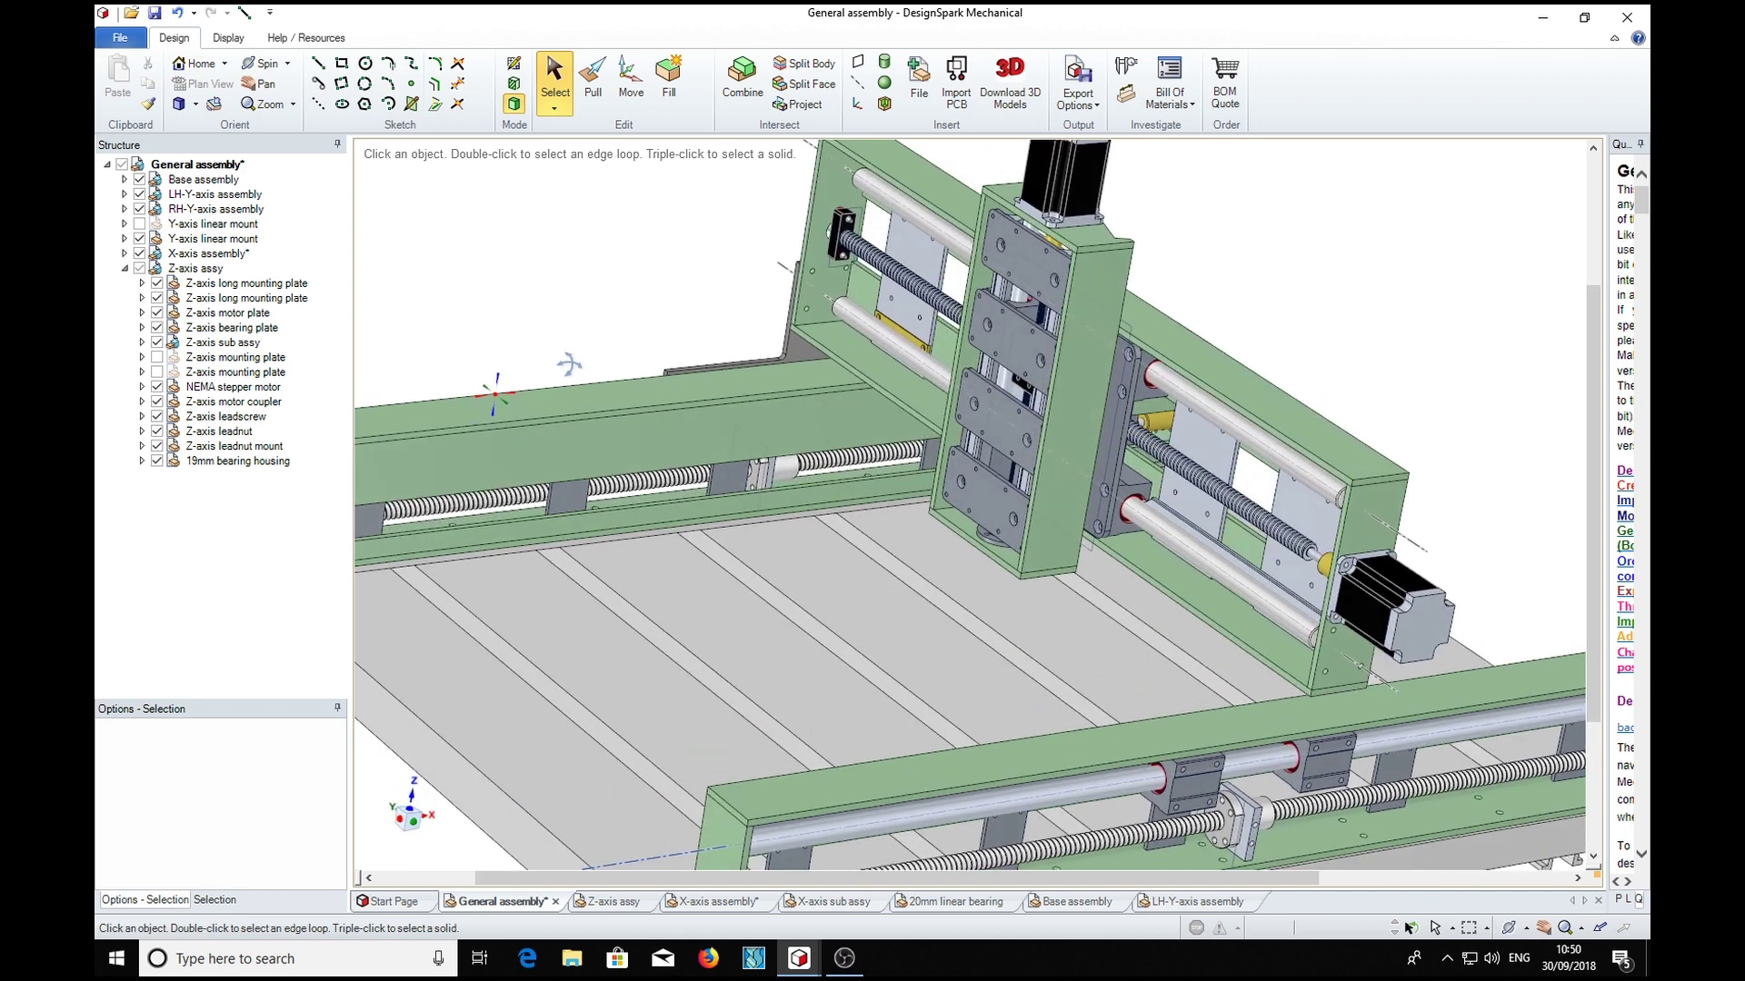
{"action": "middle_click_drag", "start_coordinate": [569, 364], "coordinate": [669, 372]}
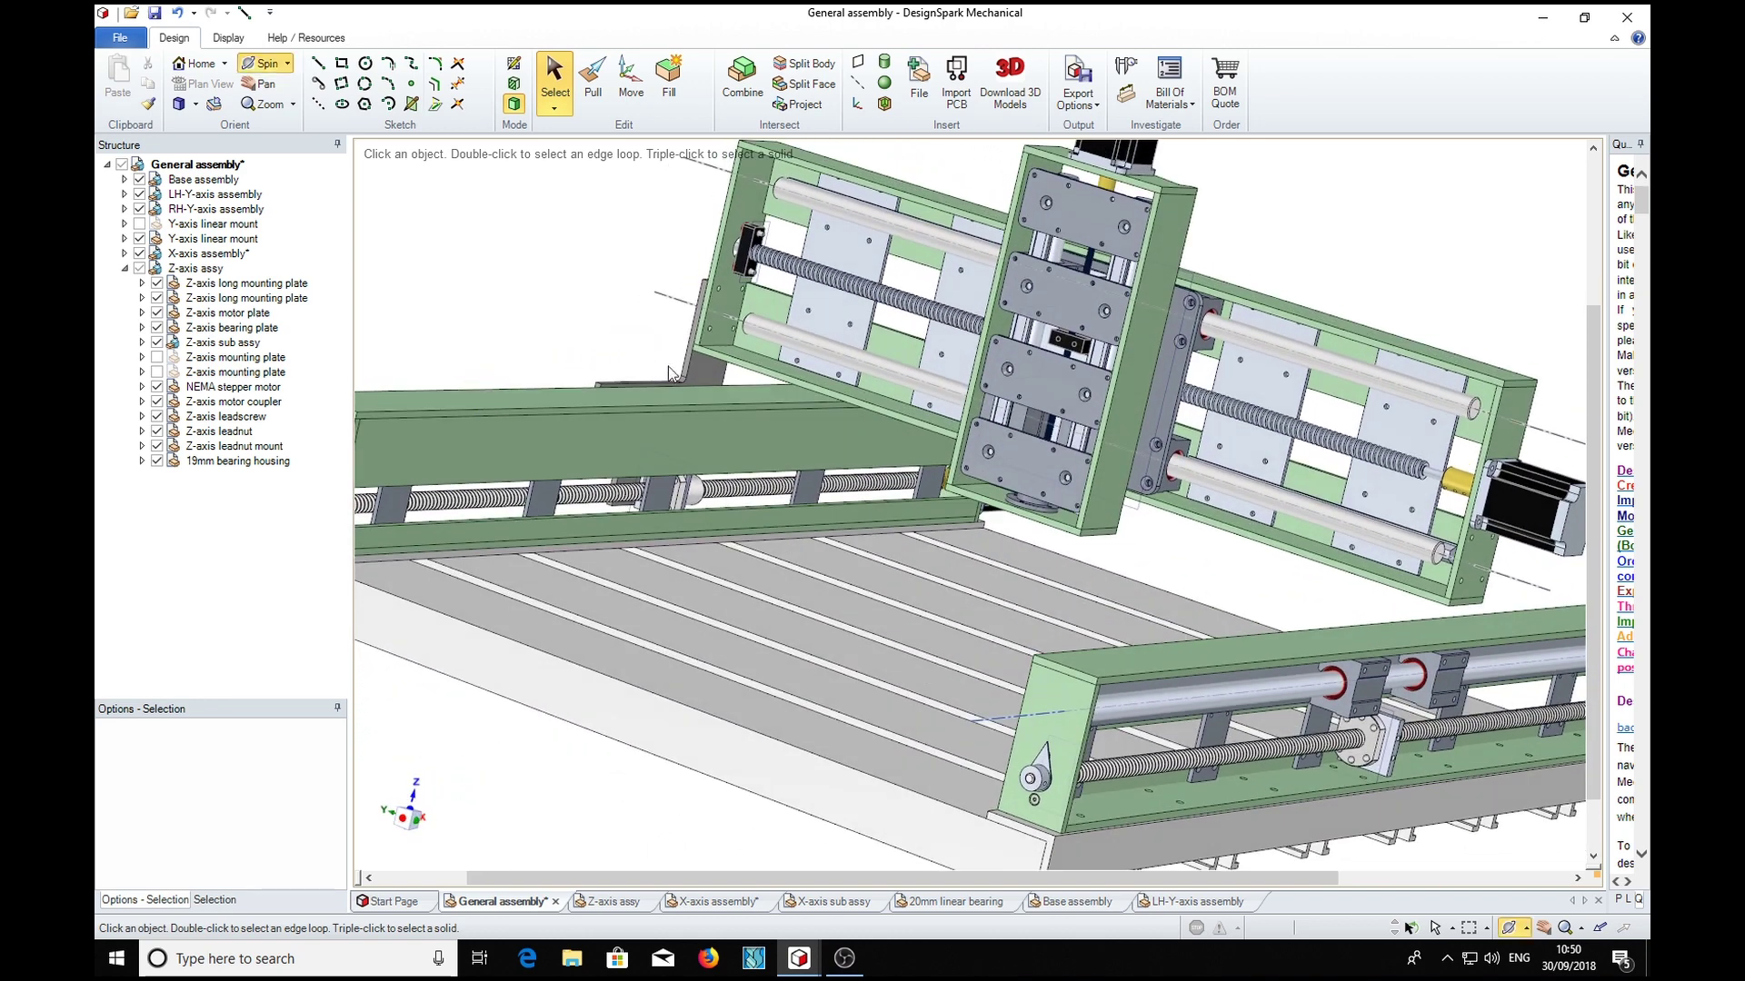
{"action": "left_click", "coordinate": [1067, 351]}
{"action": "scroll", "coordinate": [1067, 352], "scroll_direction": "up", "scroll_amount": 3}
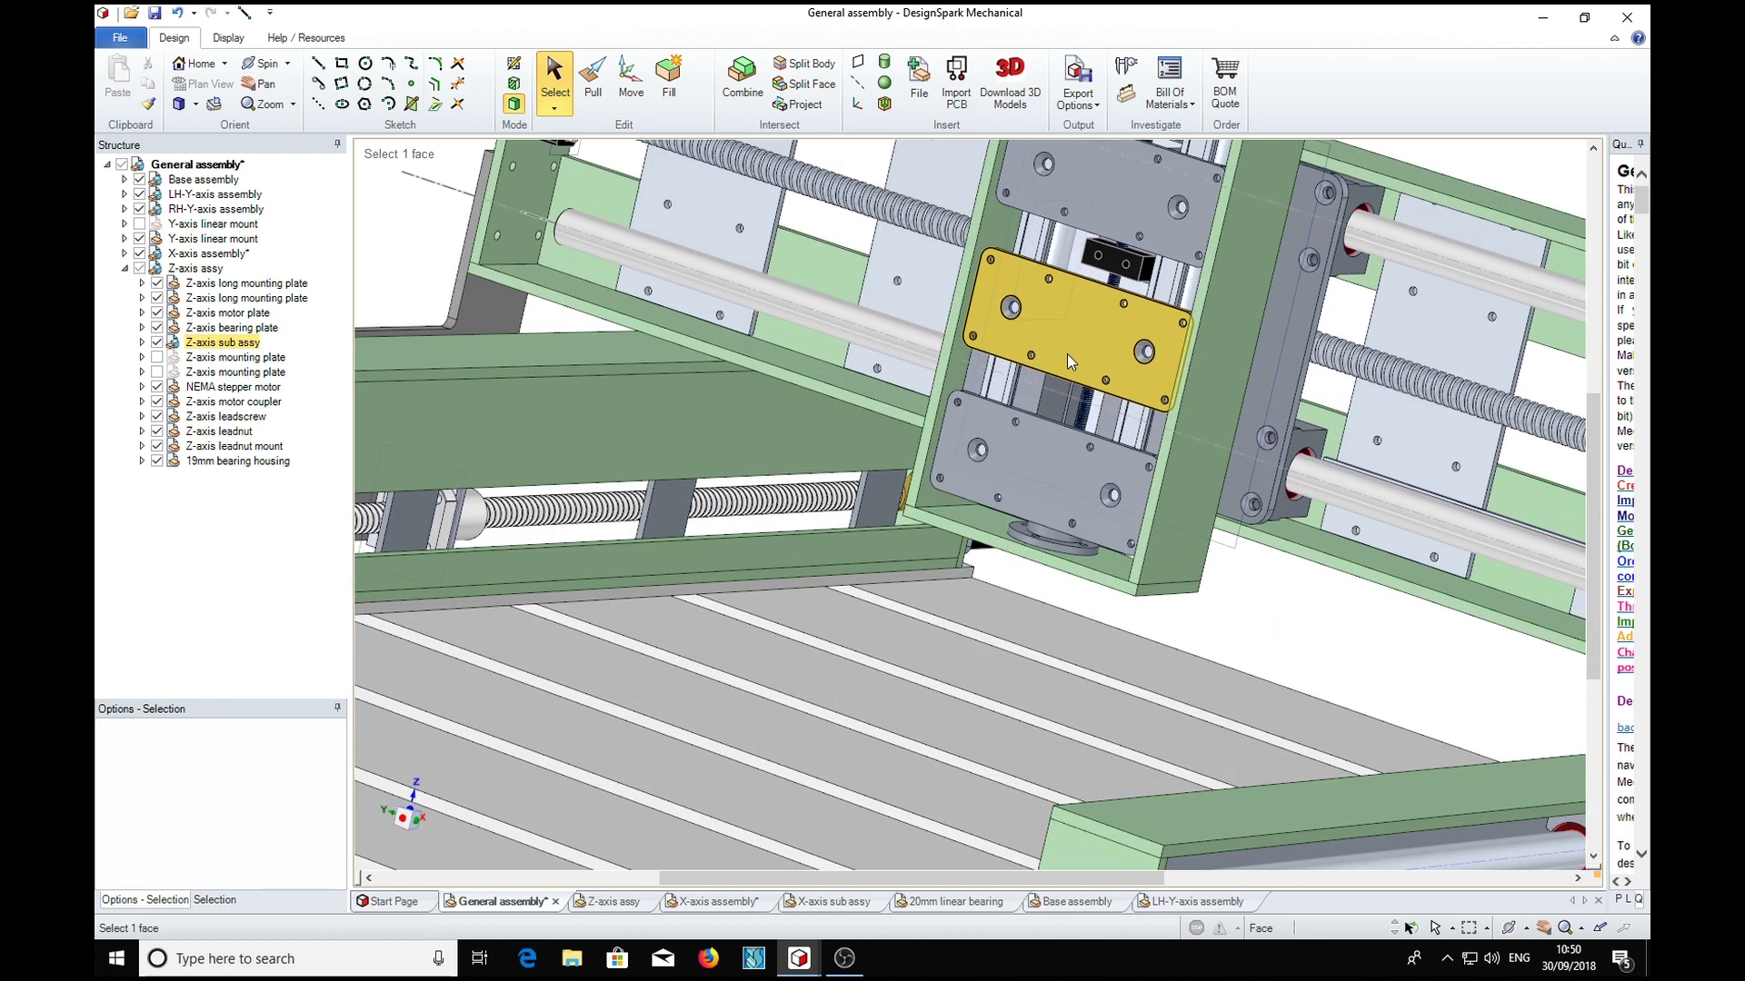
{"action": "left_click", "coordinate": [1103, 238]}
{"action": "middle_click_drag", "start_coordinate": [1103, 238], "coordinate": [1043, 365]}
{"action": "left_click", "coordinate": [1043, 366]}
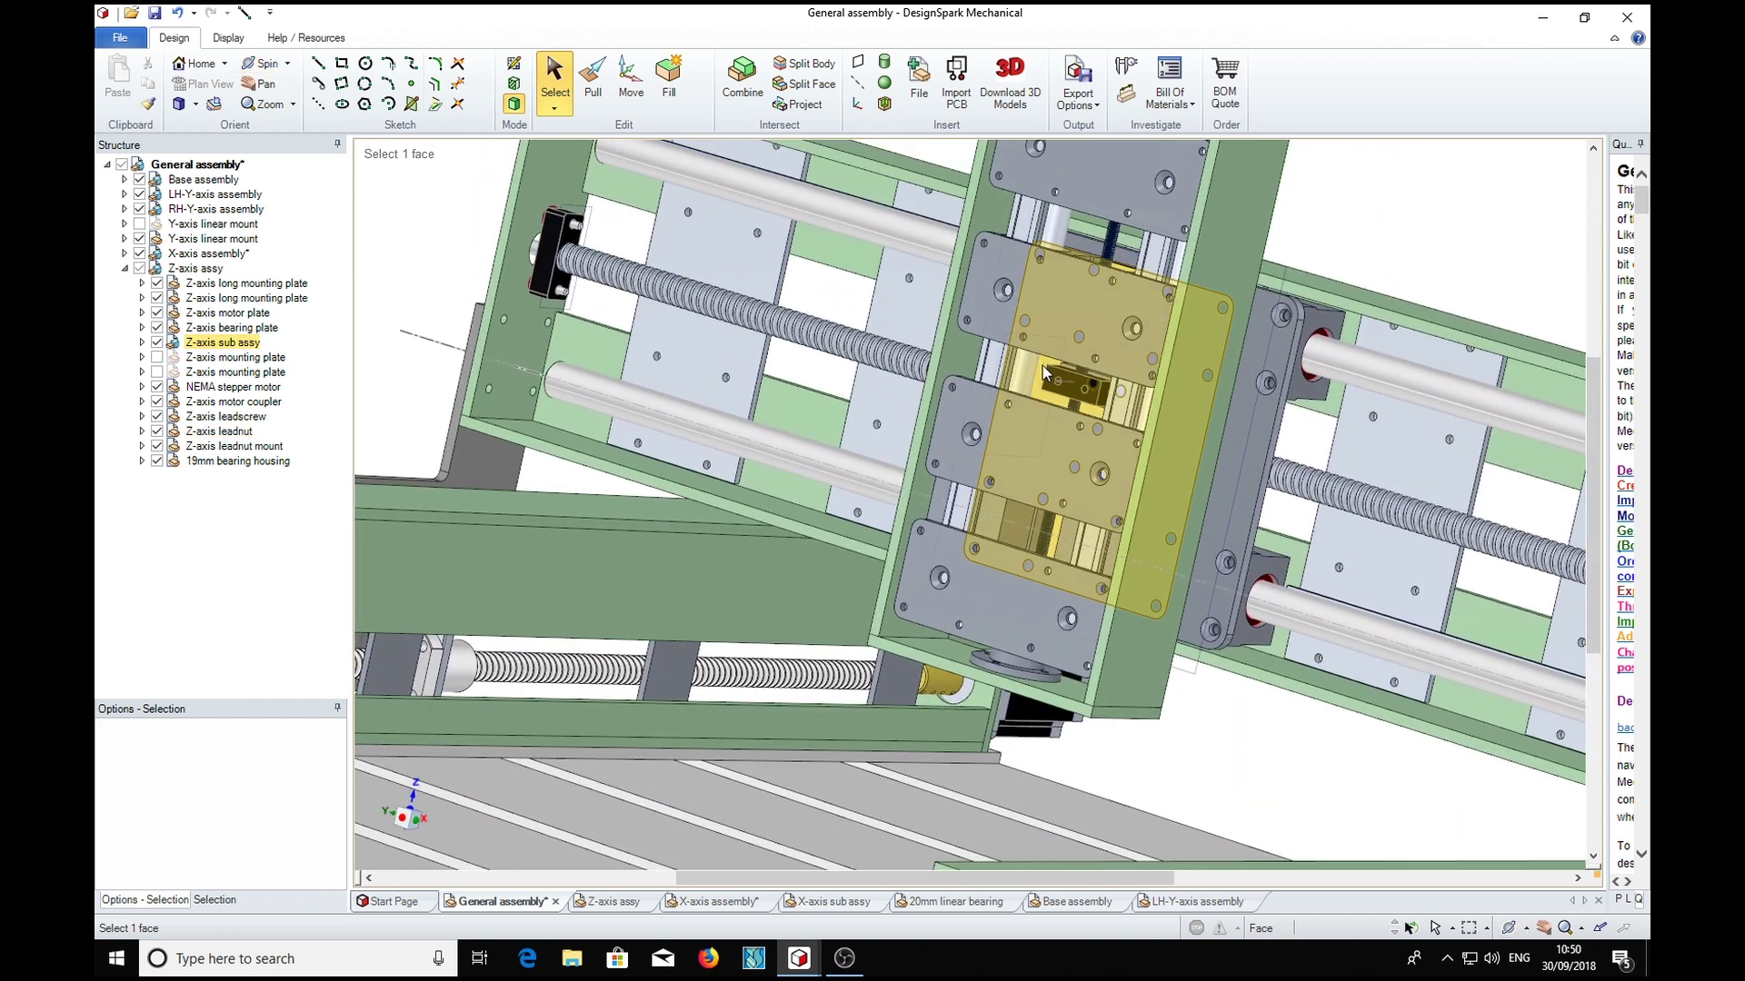
{"action": "left_click", "coordinate": [889, 483]}
{"action": "left_click", "coordinate": [1056, 287]}
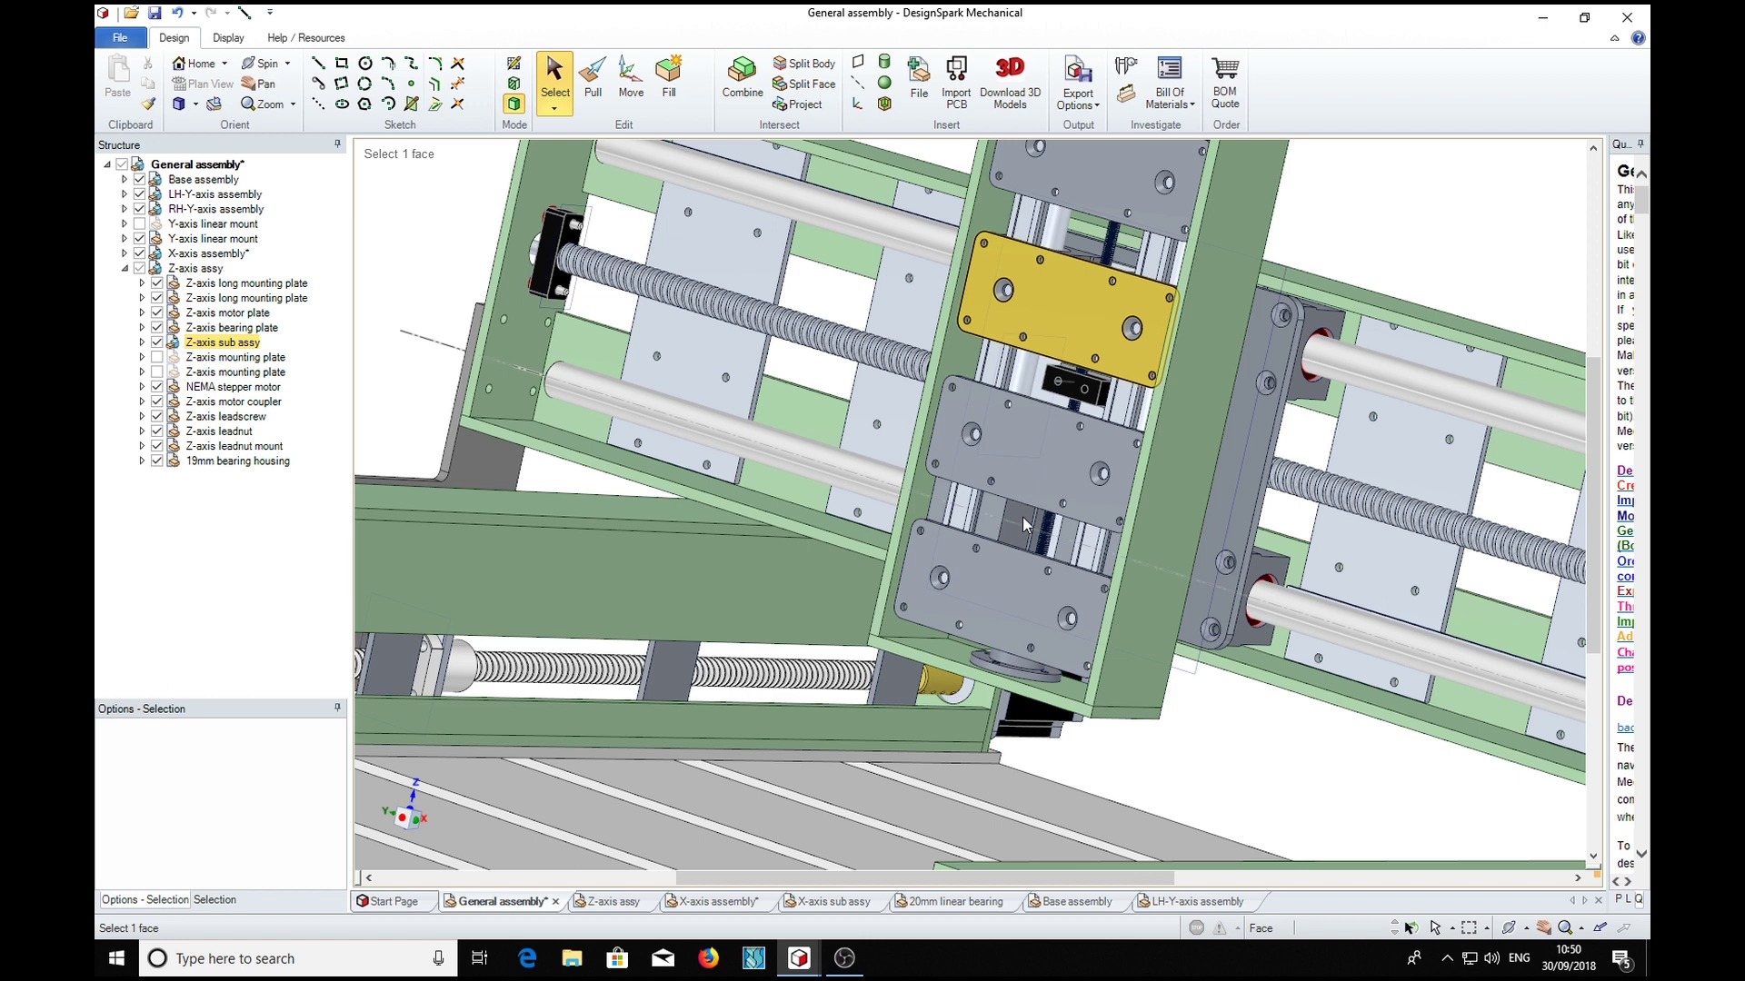
{"action": "left_click", "coordinate": [986, 473]}
{"action": "left_click", "coordinate": [825, 563]}
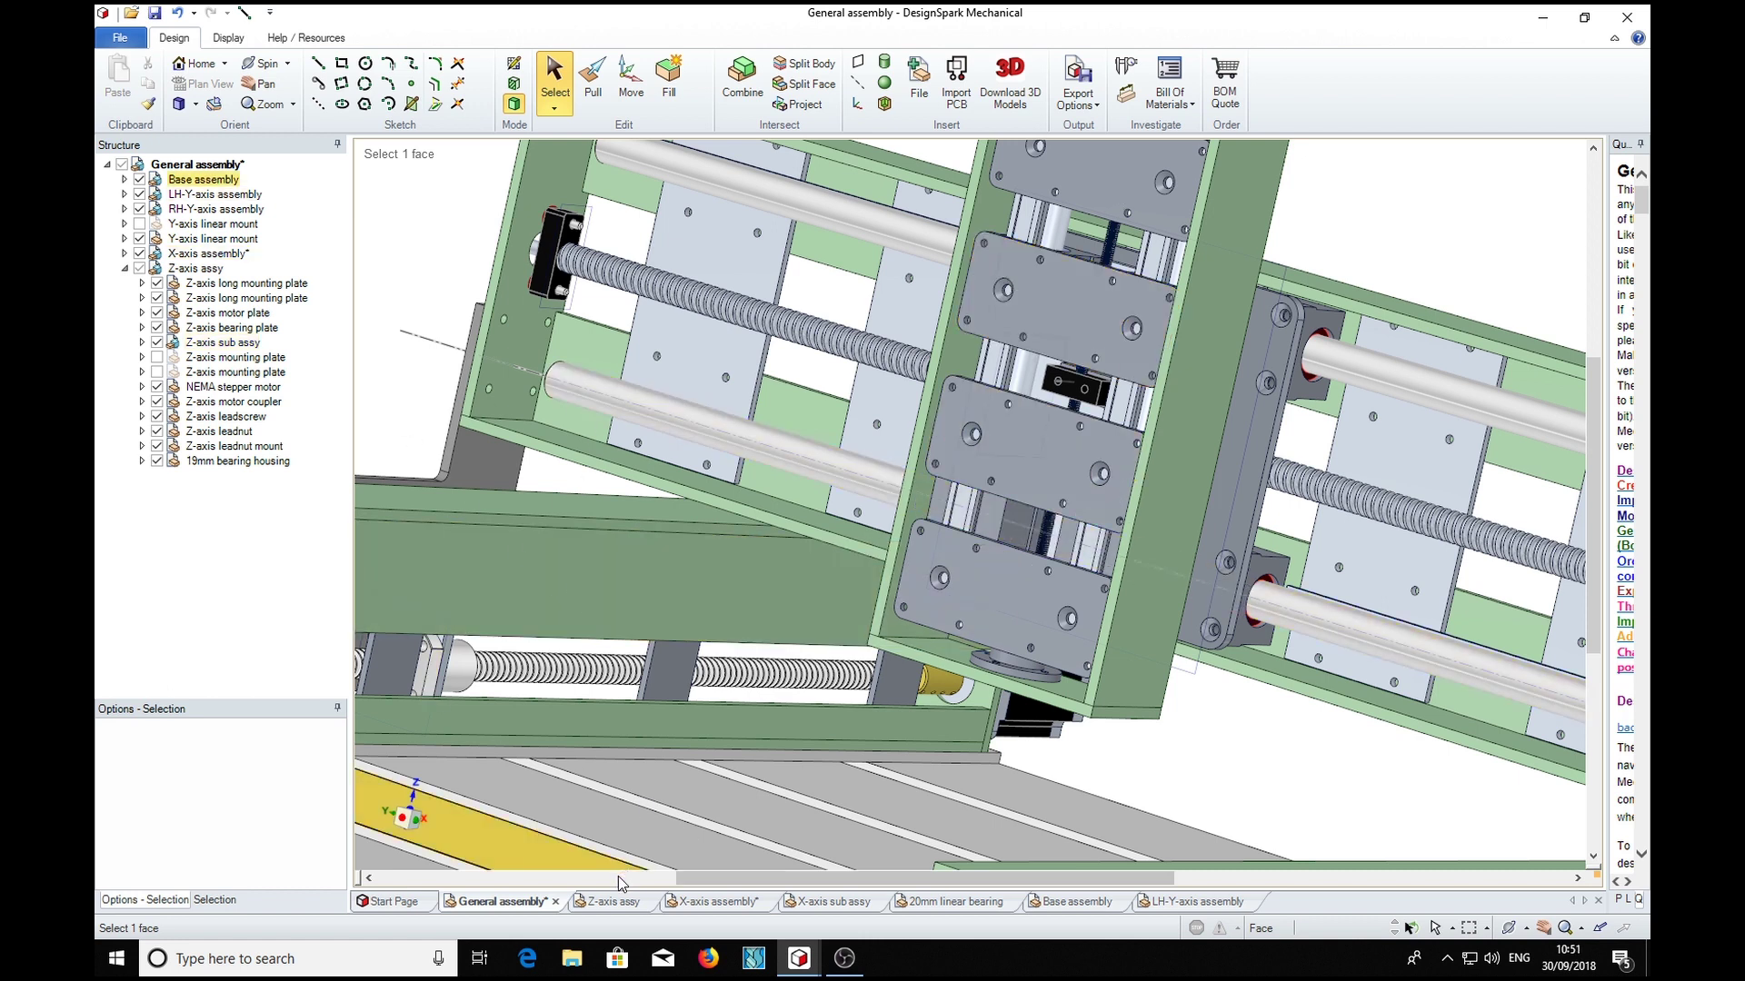
Step: Examine the Z-axis assy document with its front mounting plate, and compare it with the X-axis sub assy document
{"action": "left_click", "coordinate": [614, 904]}
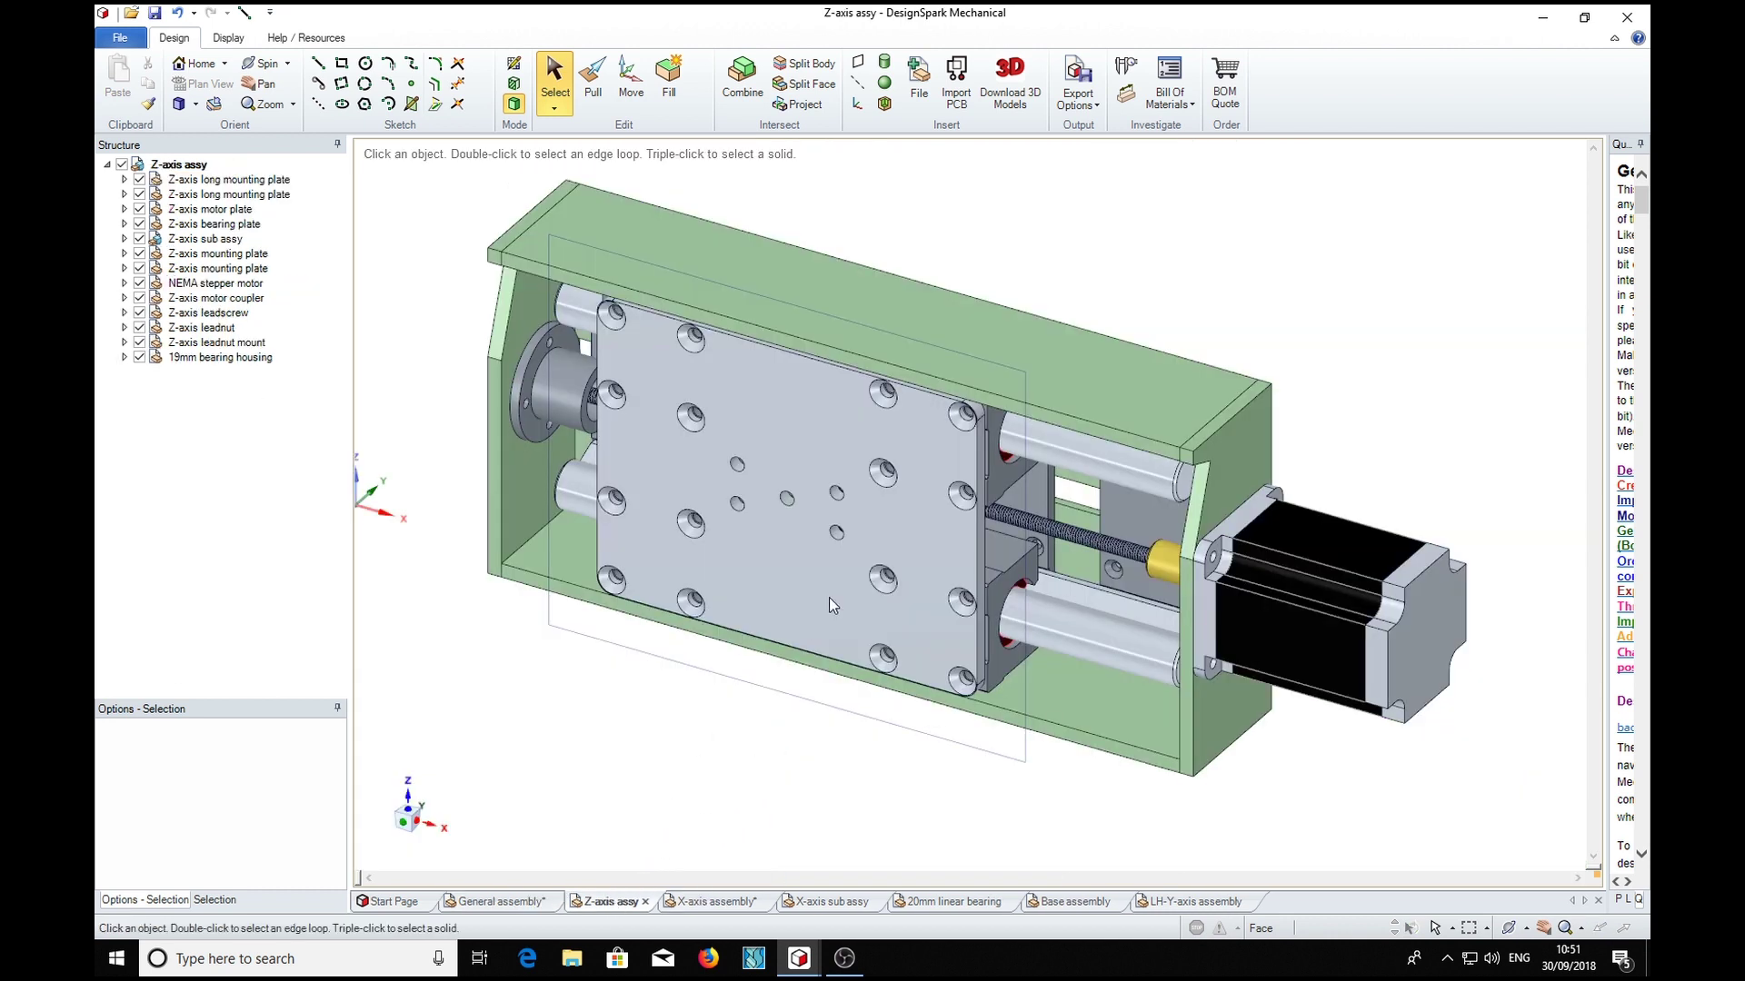
{"action": "left_click", "coordinate": [847, 454]}
{"action": "left_click", "coordinate": [819, 761]}
{"action": "left_click", "coordinate": [814, 413]}
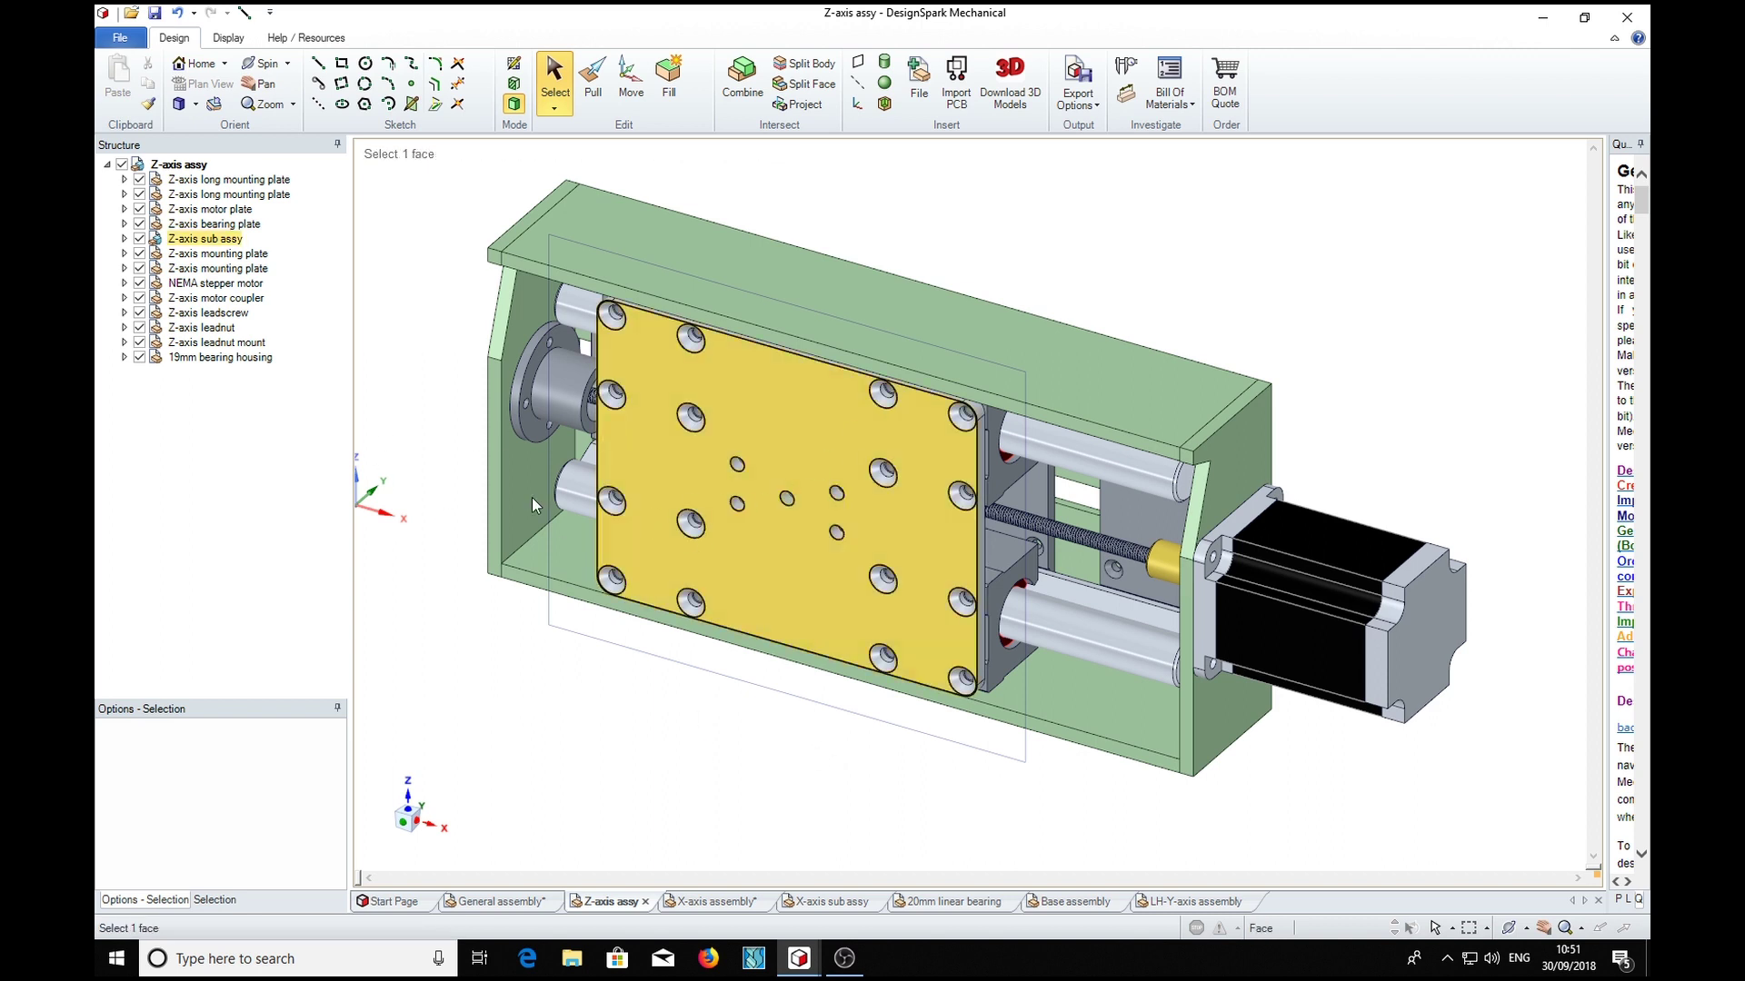
{"action": "left_click", "coordinate": [203, 383]}
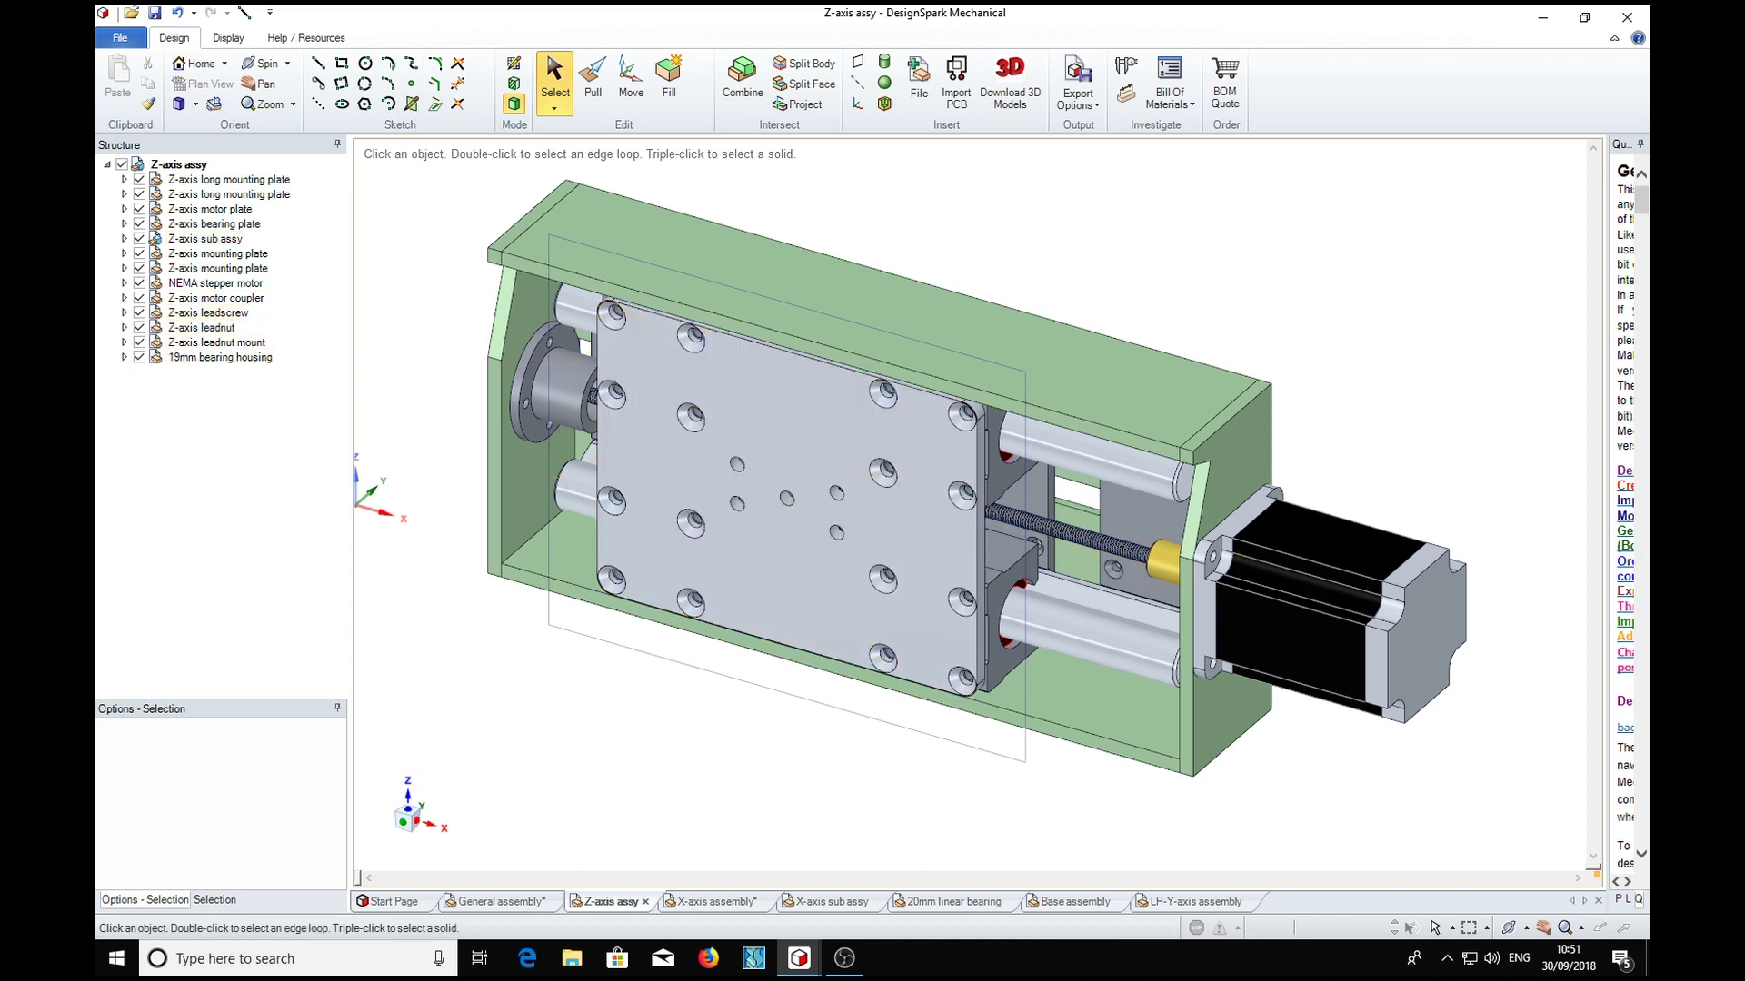
{"action": "left_click", "coordinate": [821, 904]}
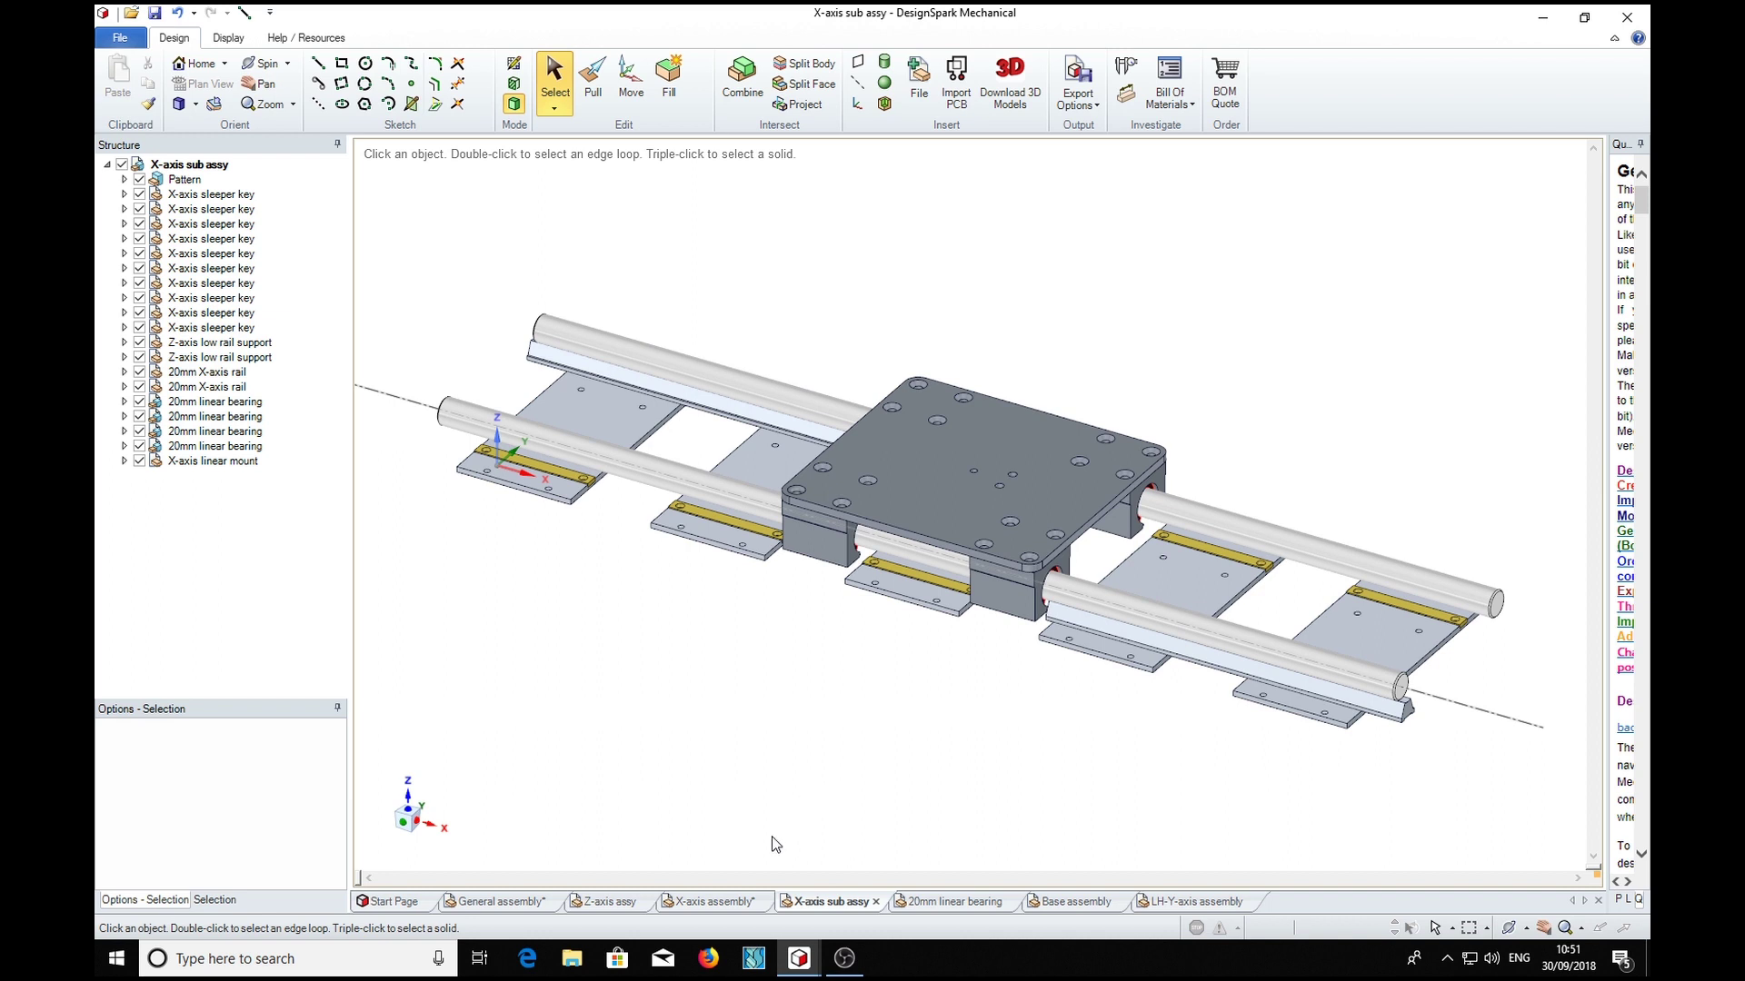
{"action": "left_click", "coordinate": [637, 901]}
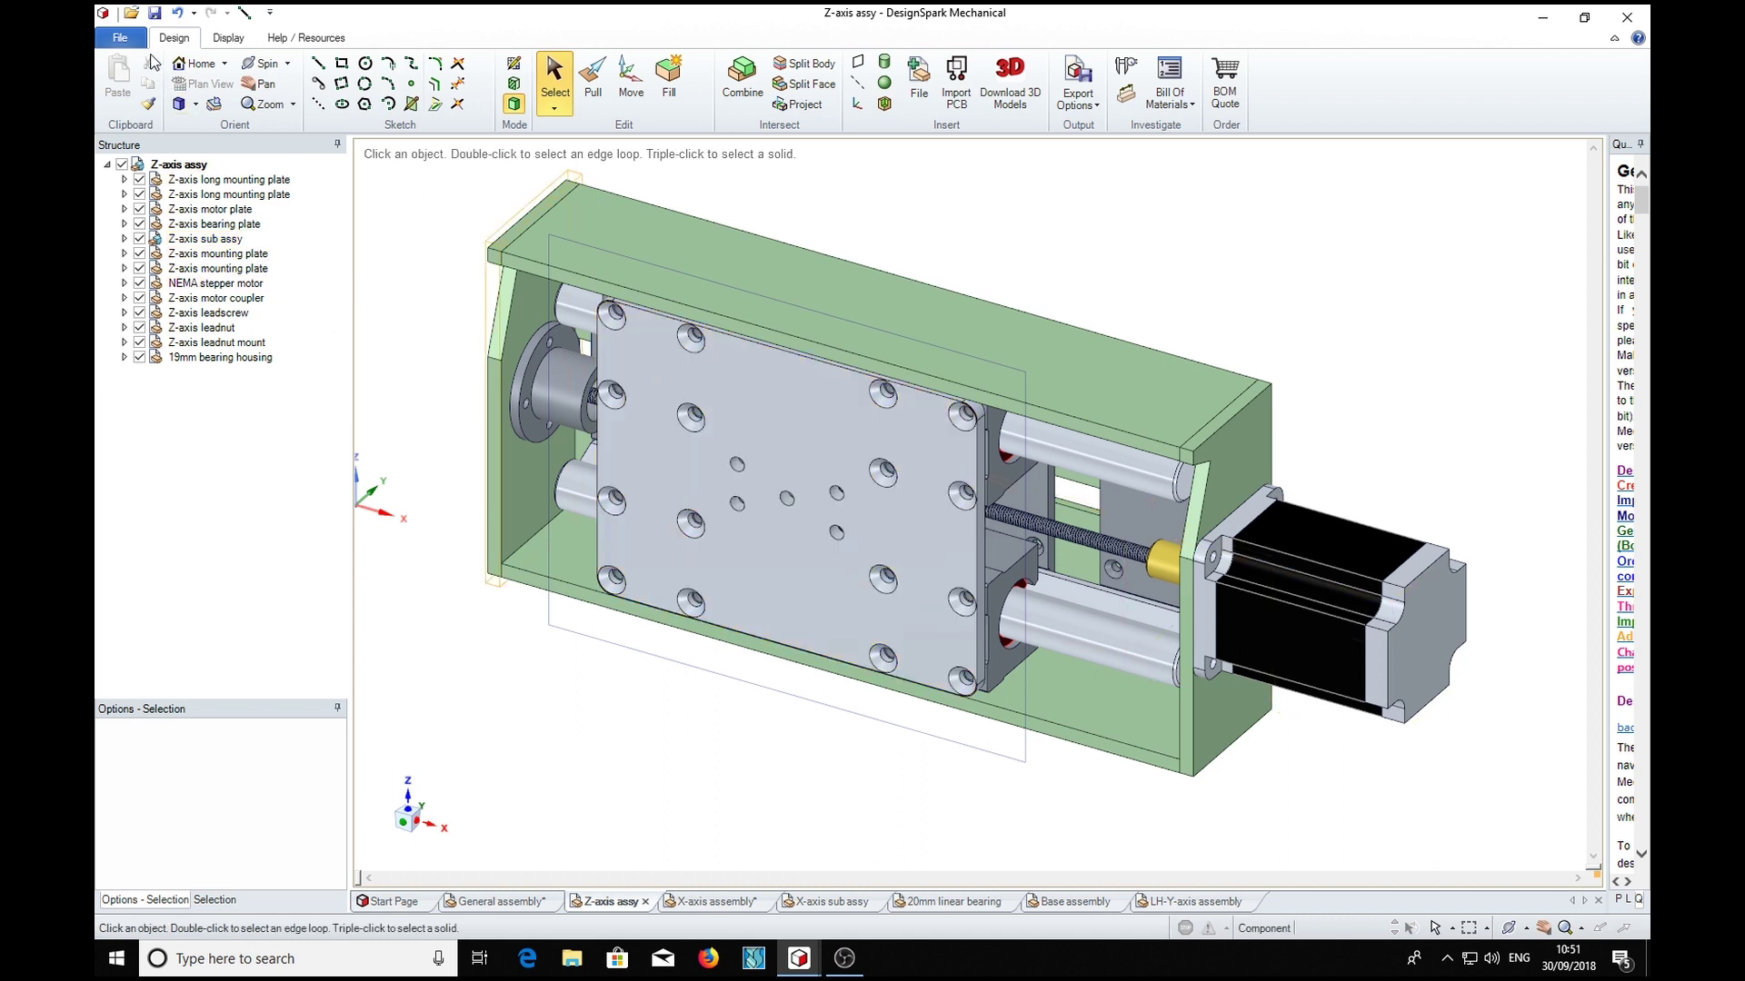
Step: Open Z-axis sub assy.rsdoc from the 010-05-09 Sub assy folder inside the project's 010-05-00 Z axis assy folder
{"action": "left_click", "coordinate": [120, 38]}
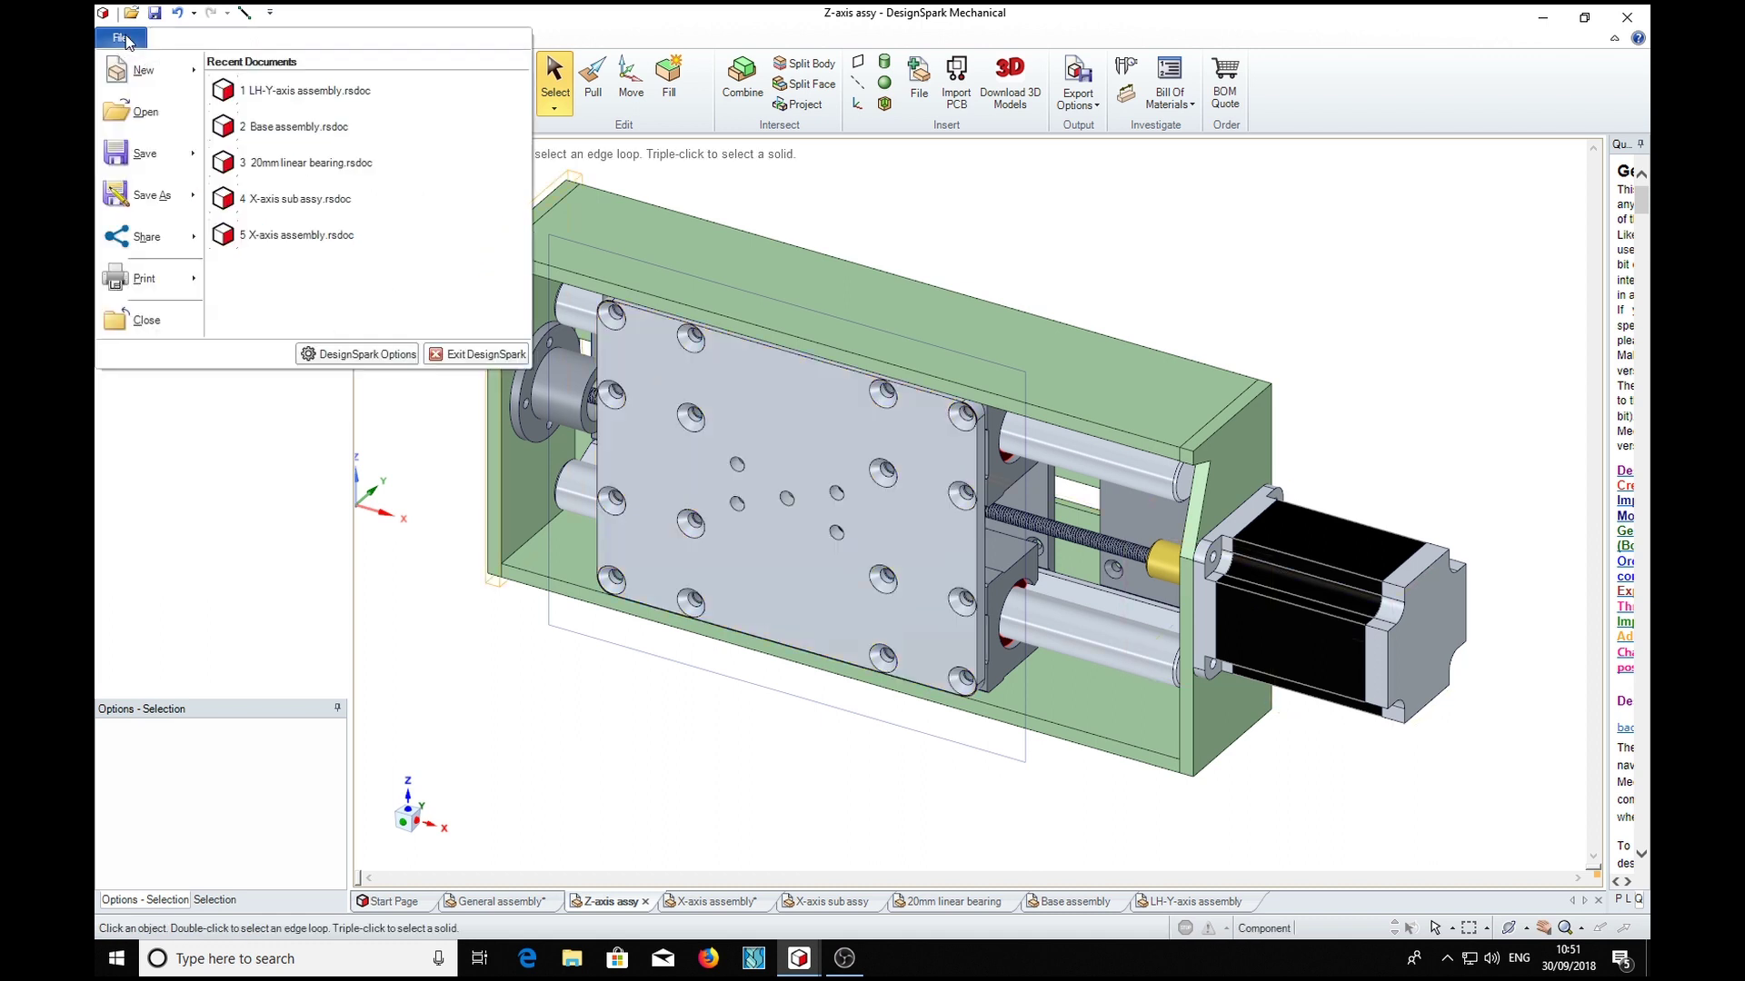
{"action": "left_click", "coordinate": [146, 118]}
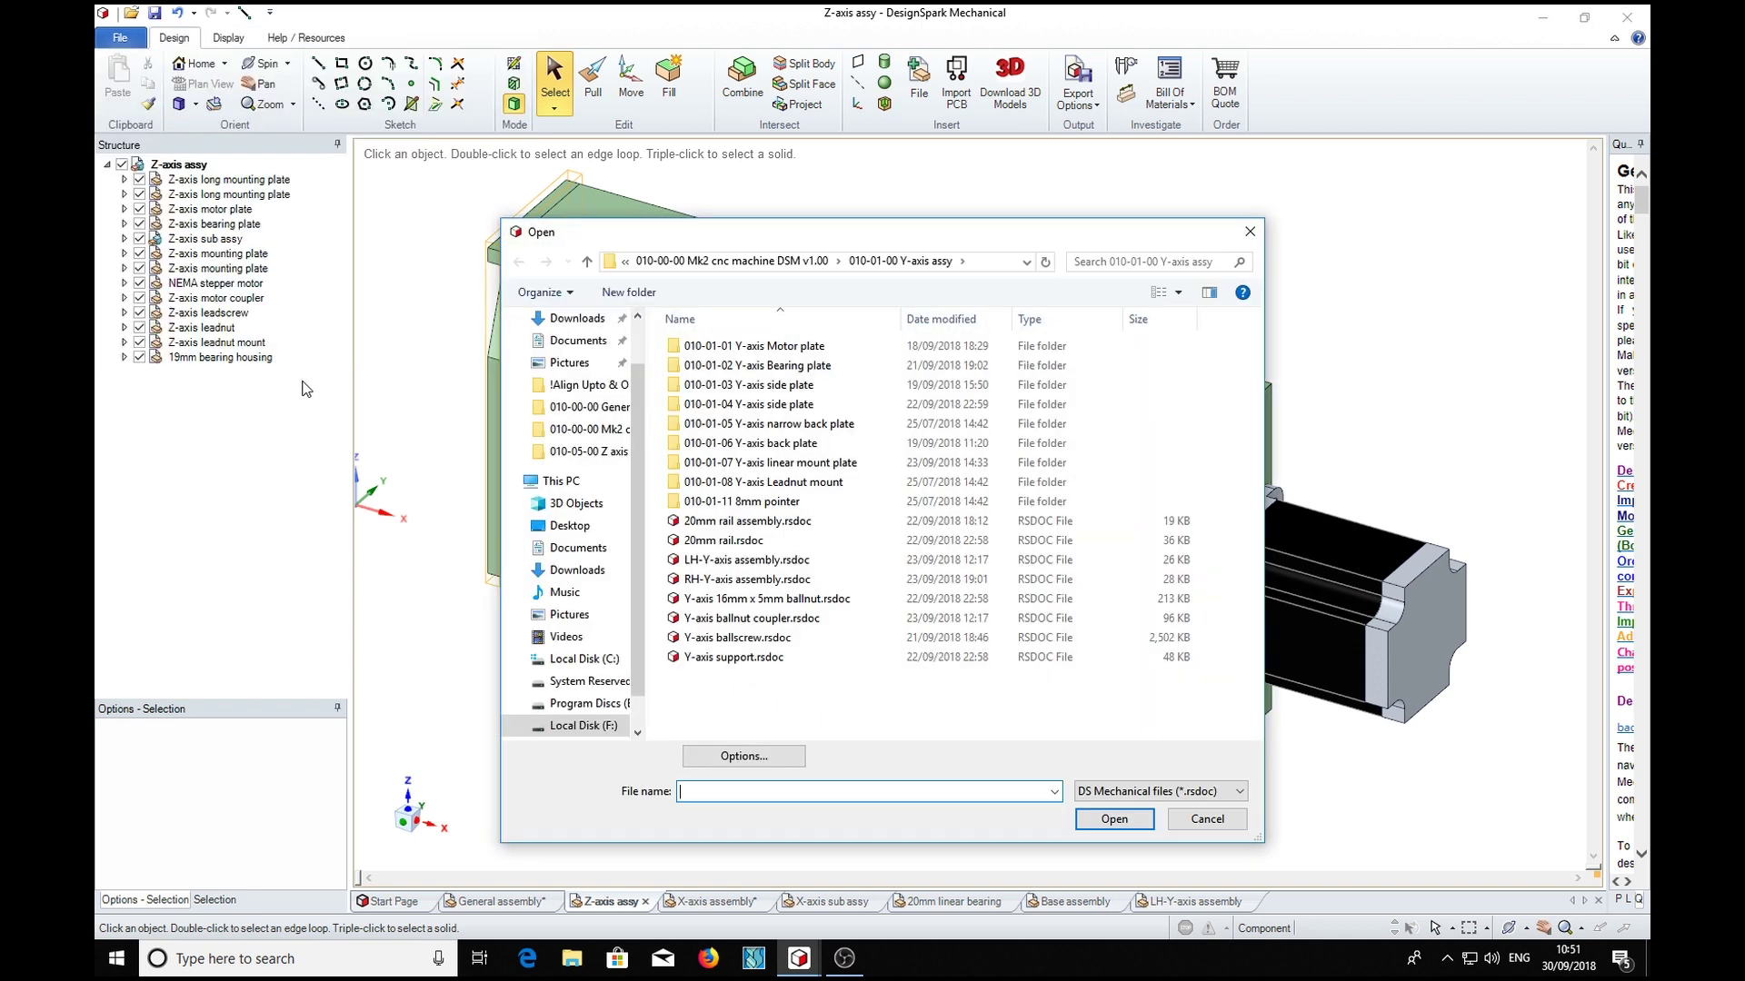
{"action": "left_click", "coordinate": [586, 262]}
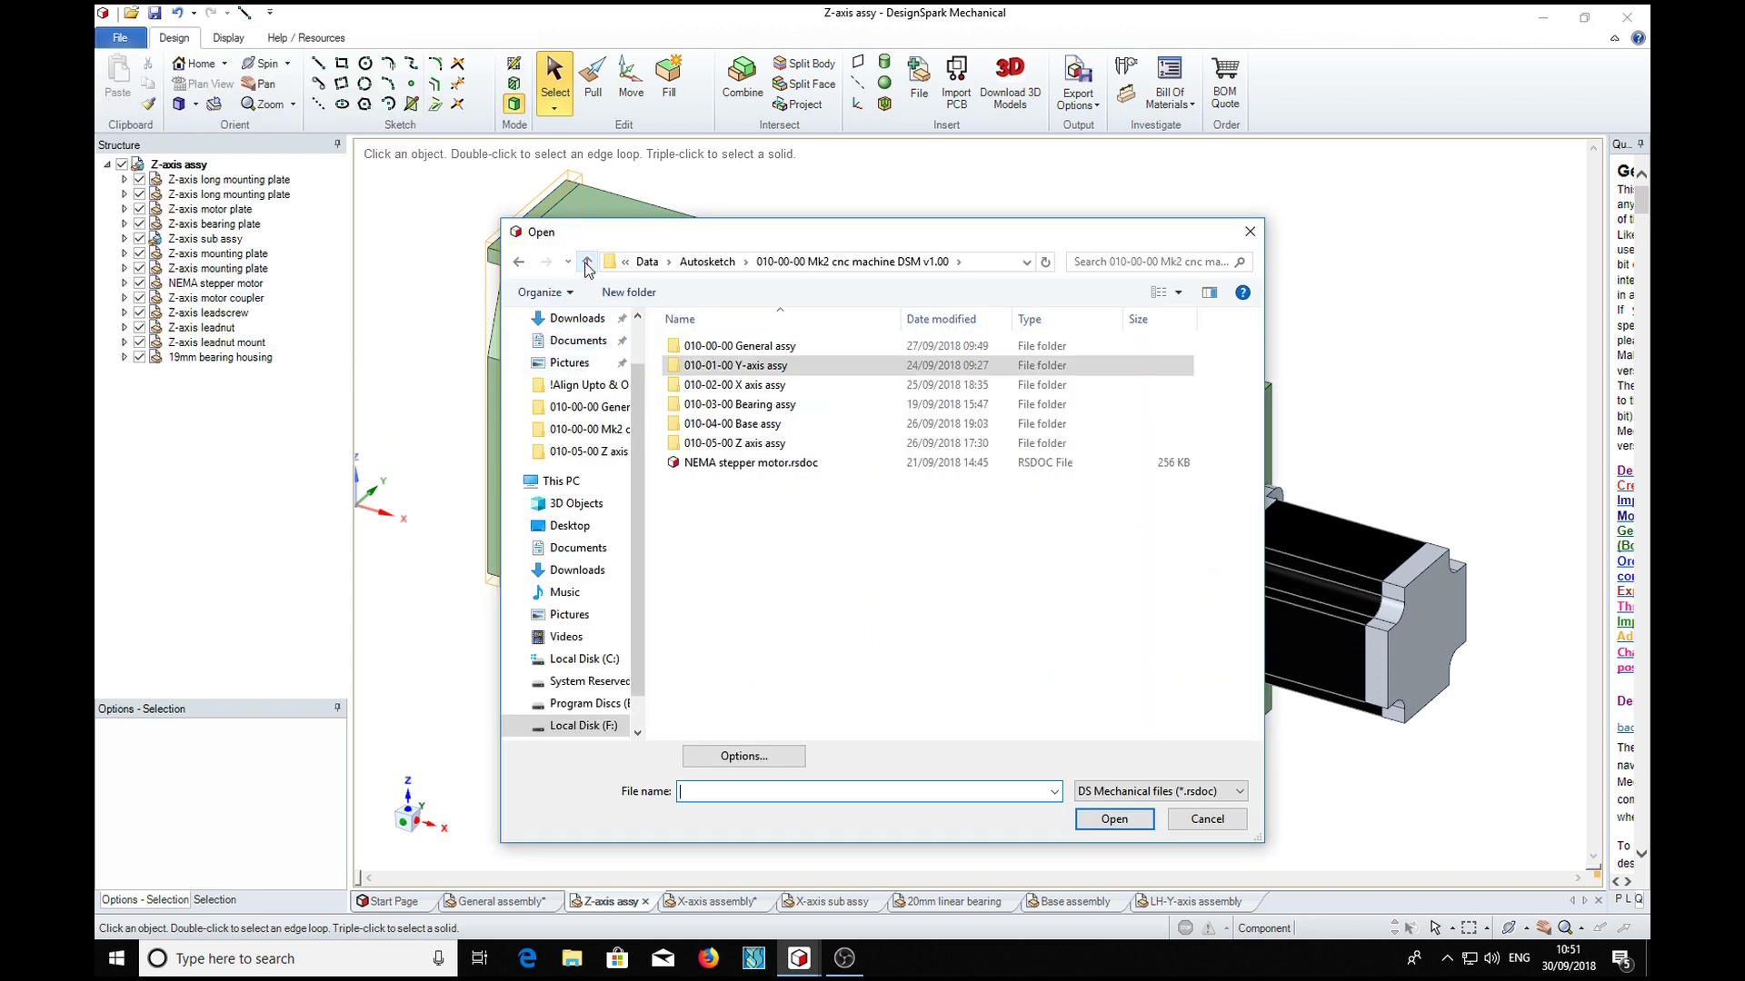
{"action": "double_click", "coordinate": [680, 444]}
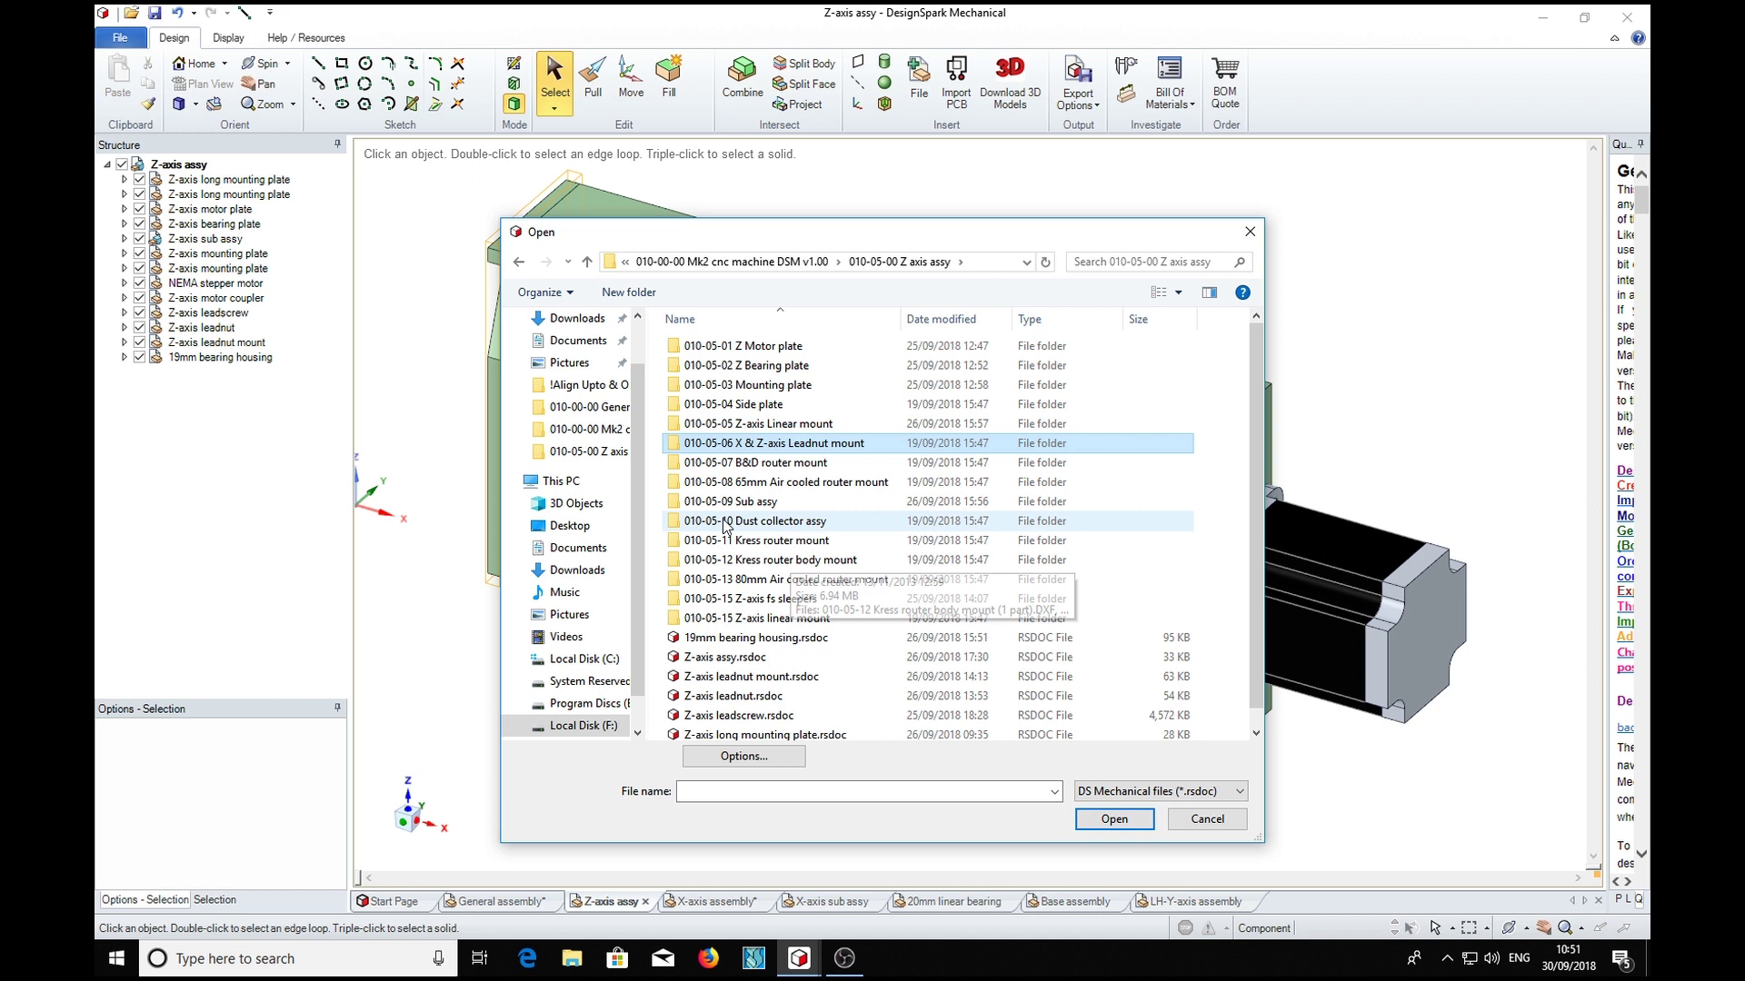
{"action": "double_click", "coordinate": [678, 501]}
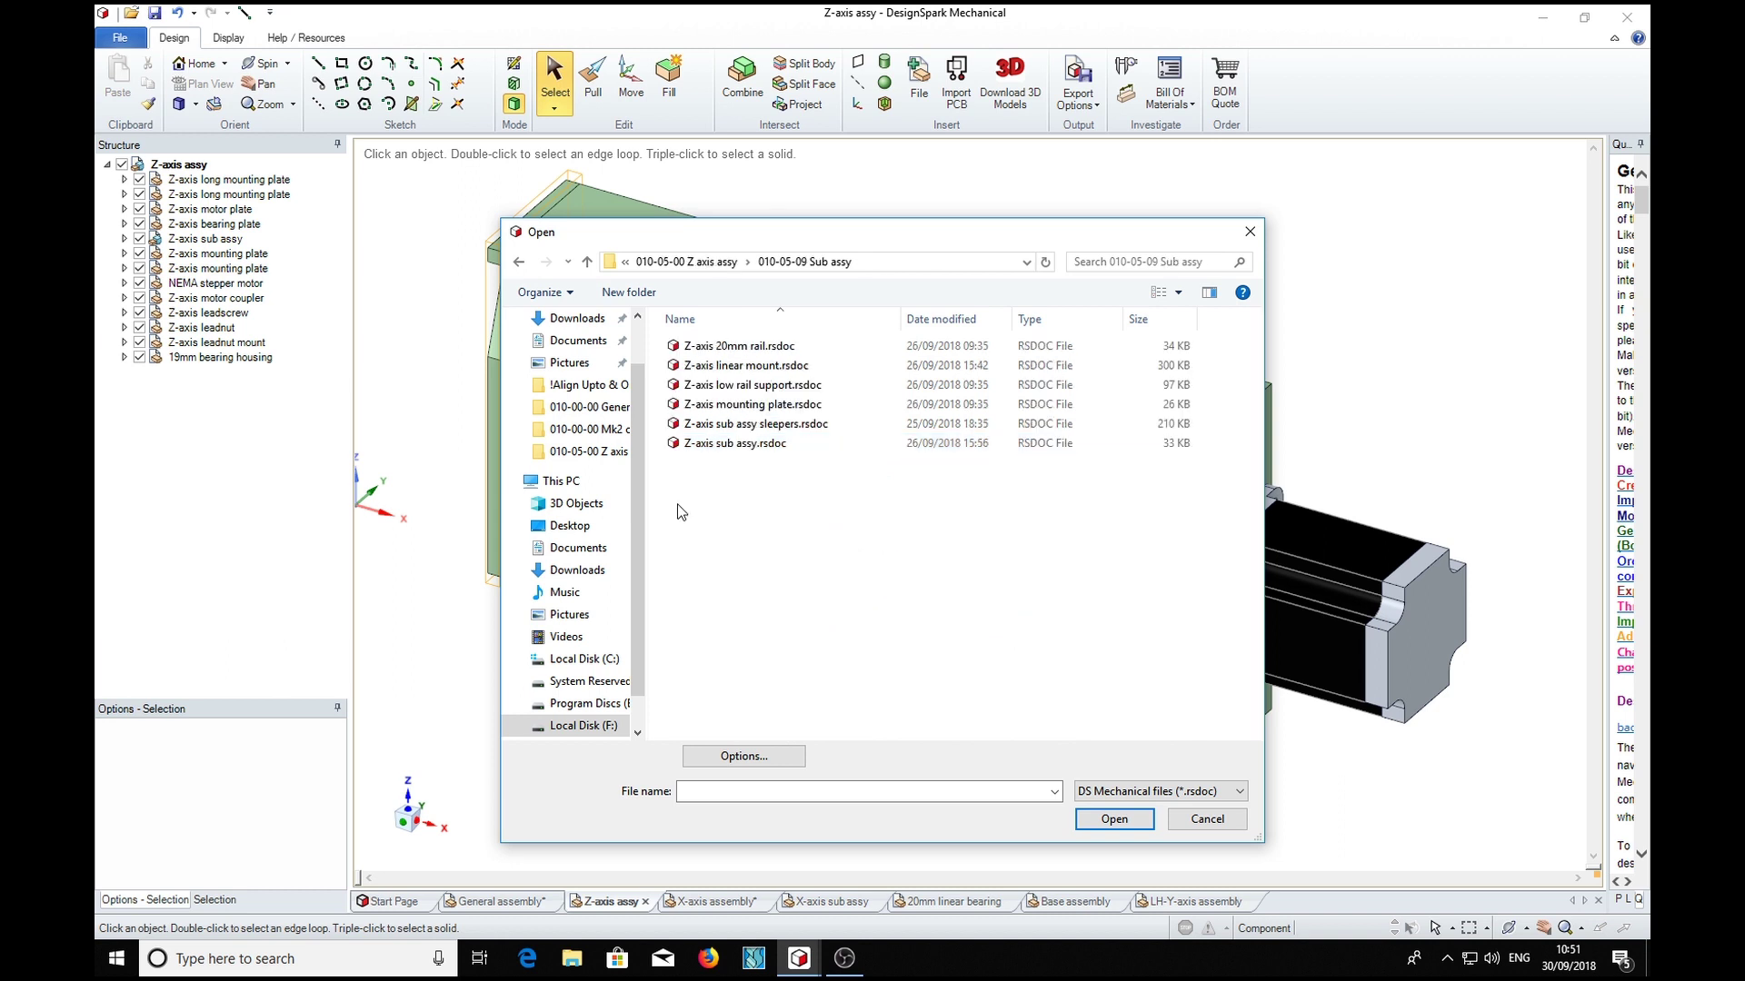
{"action": "left_click", "coordinate": [733, 444]}
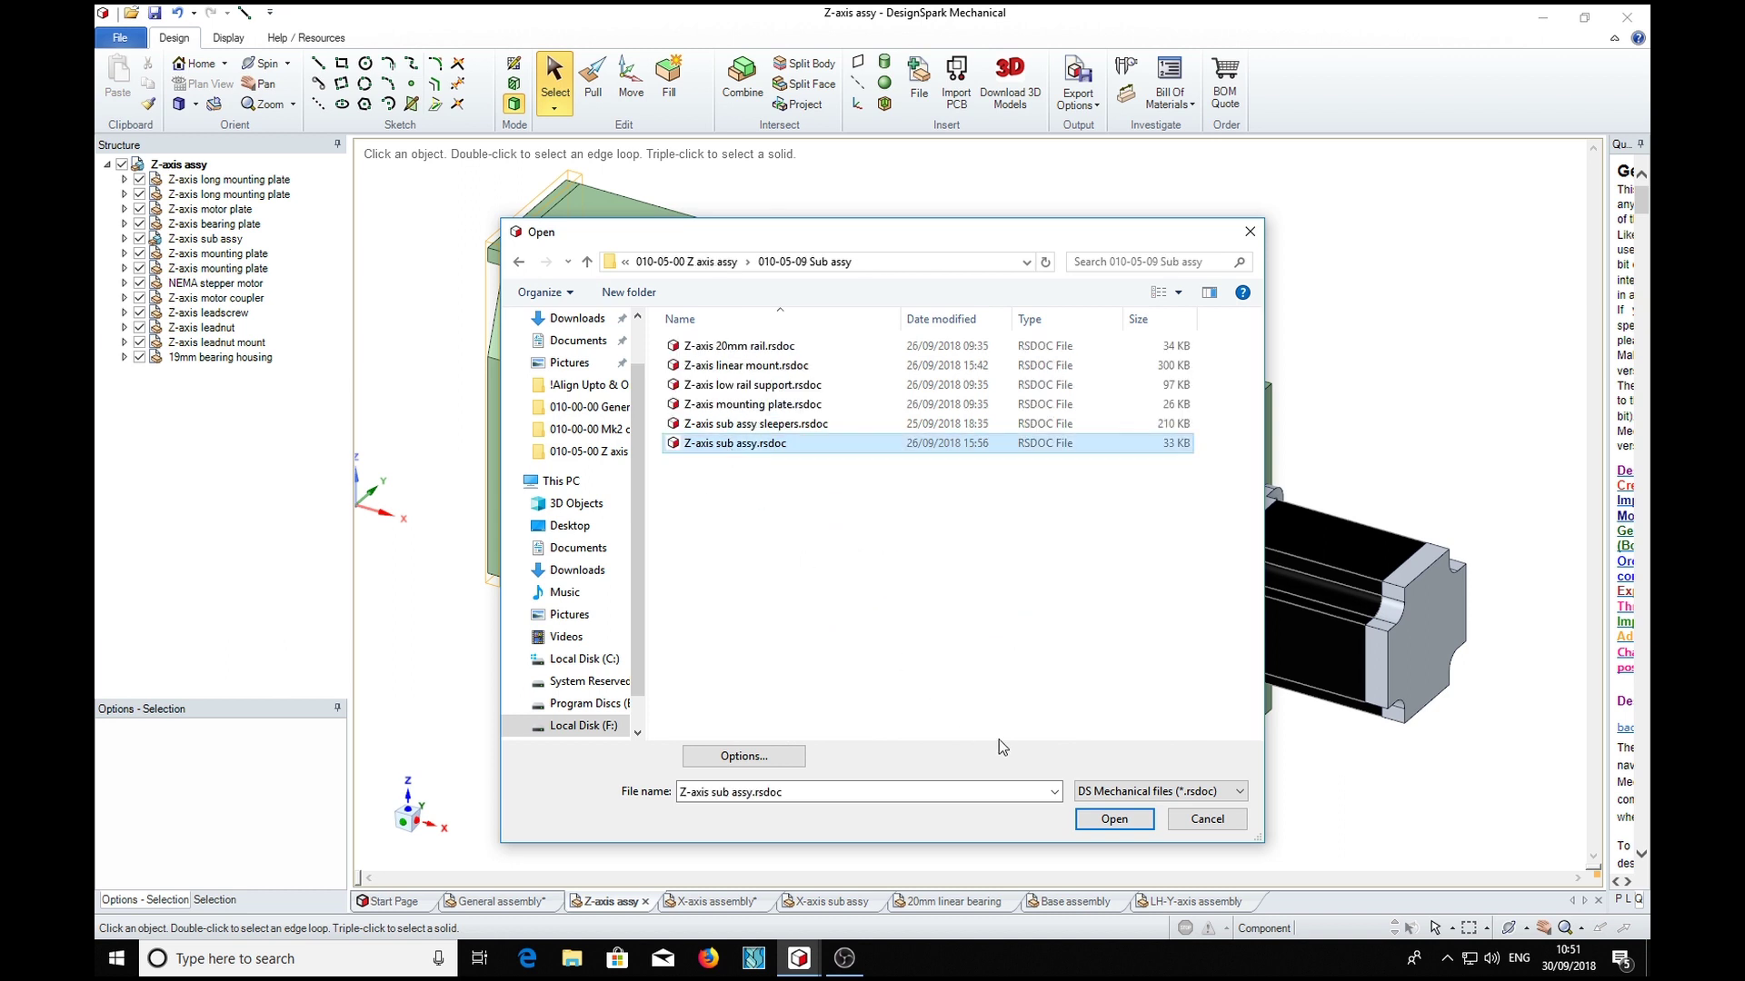
{"action": "left_click", "coordinate": [1084, 825]}
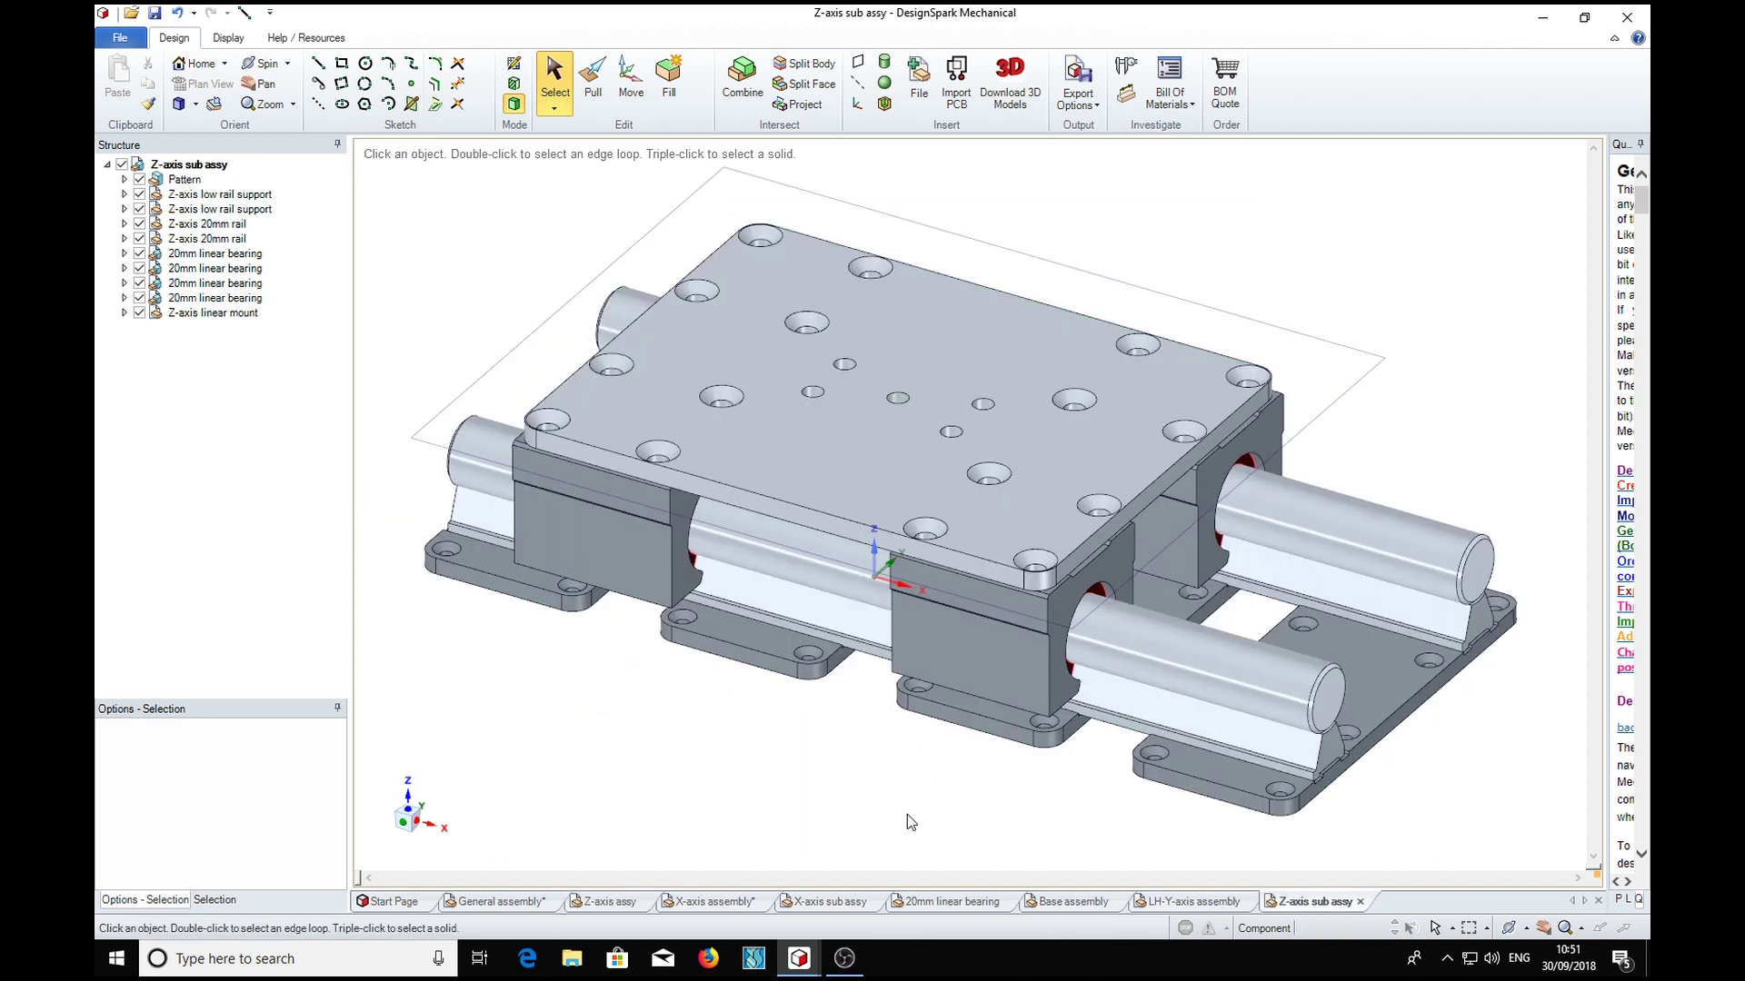
Step: Hide the Z-axis linear mount and inspect the four 20mm linear bearings, rails and low rail supports beneath it
{"action": "left_click", "coordinate": [791, 400]}
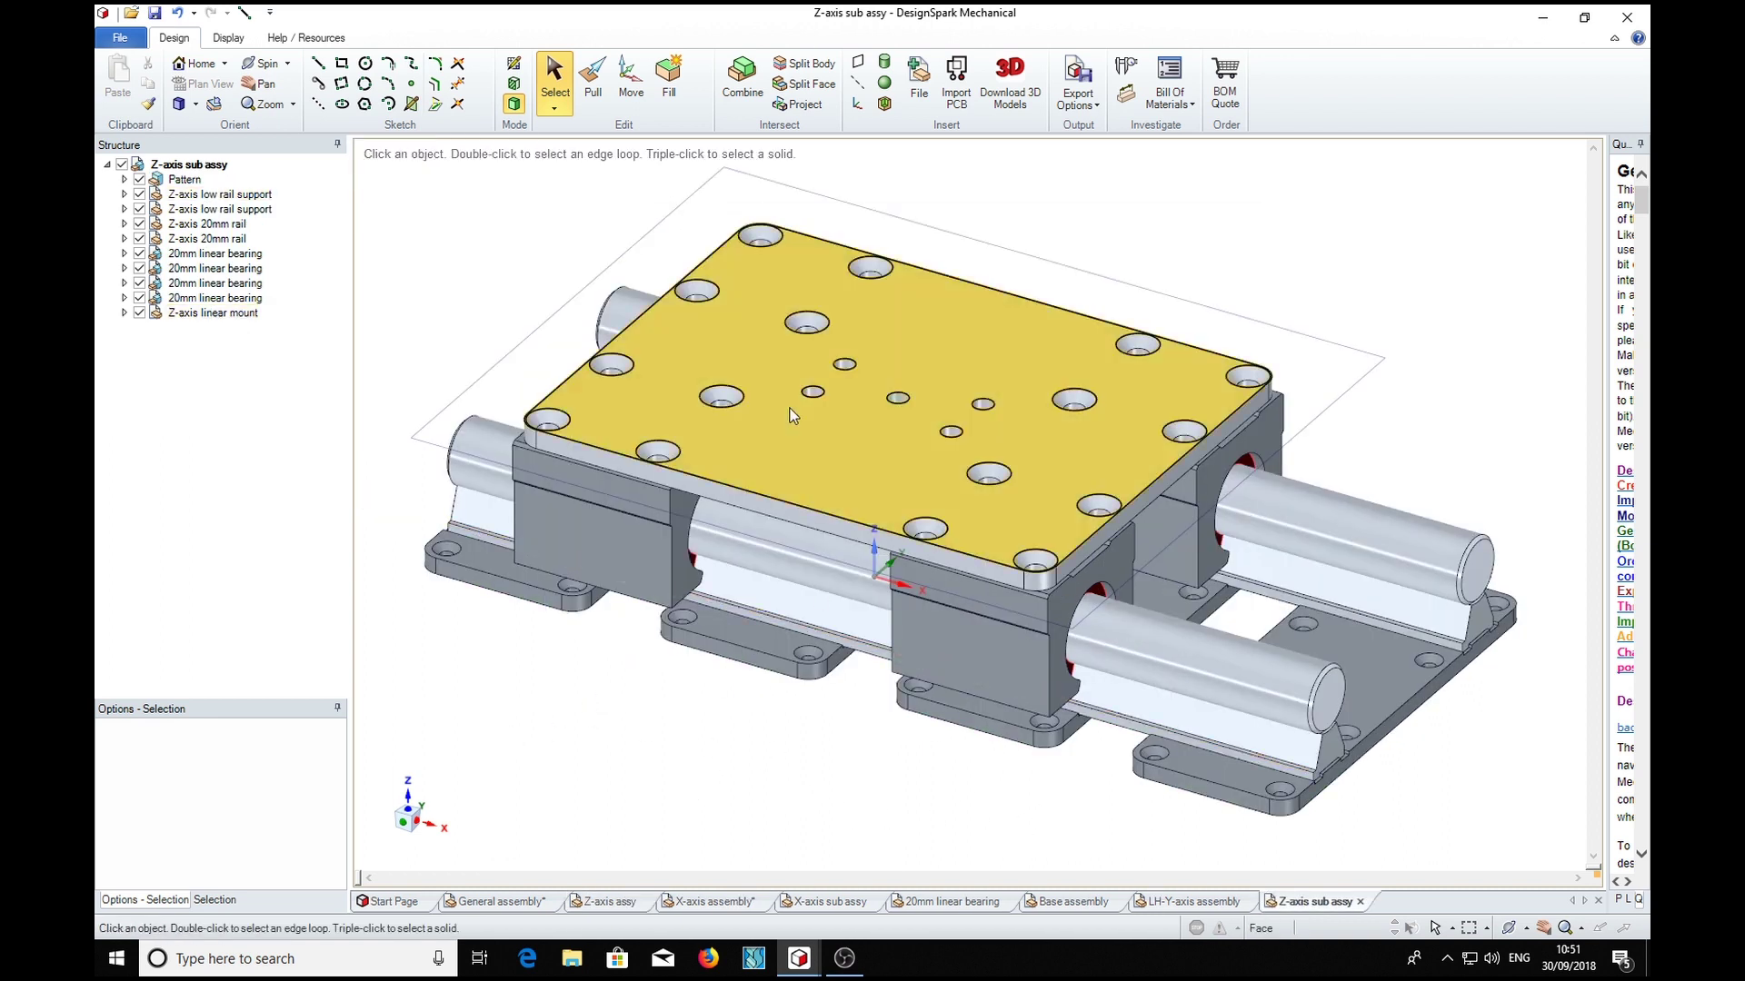
{"action": "left_click", "coordinate": [139, 313]}
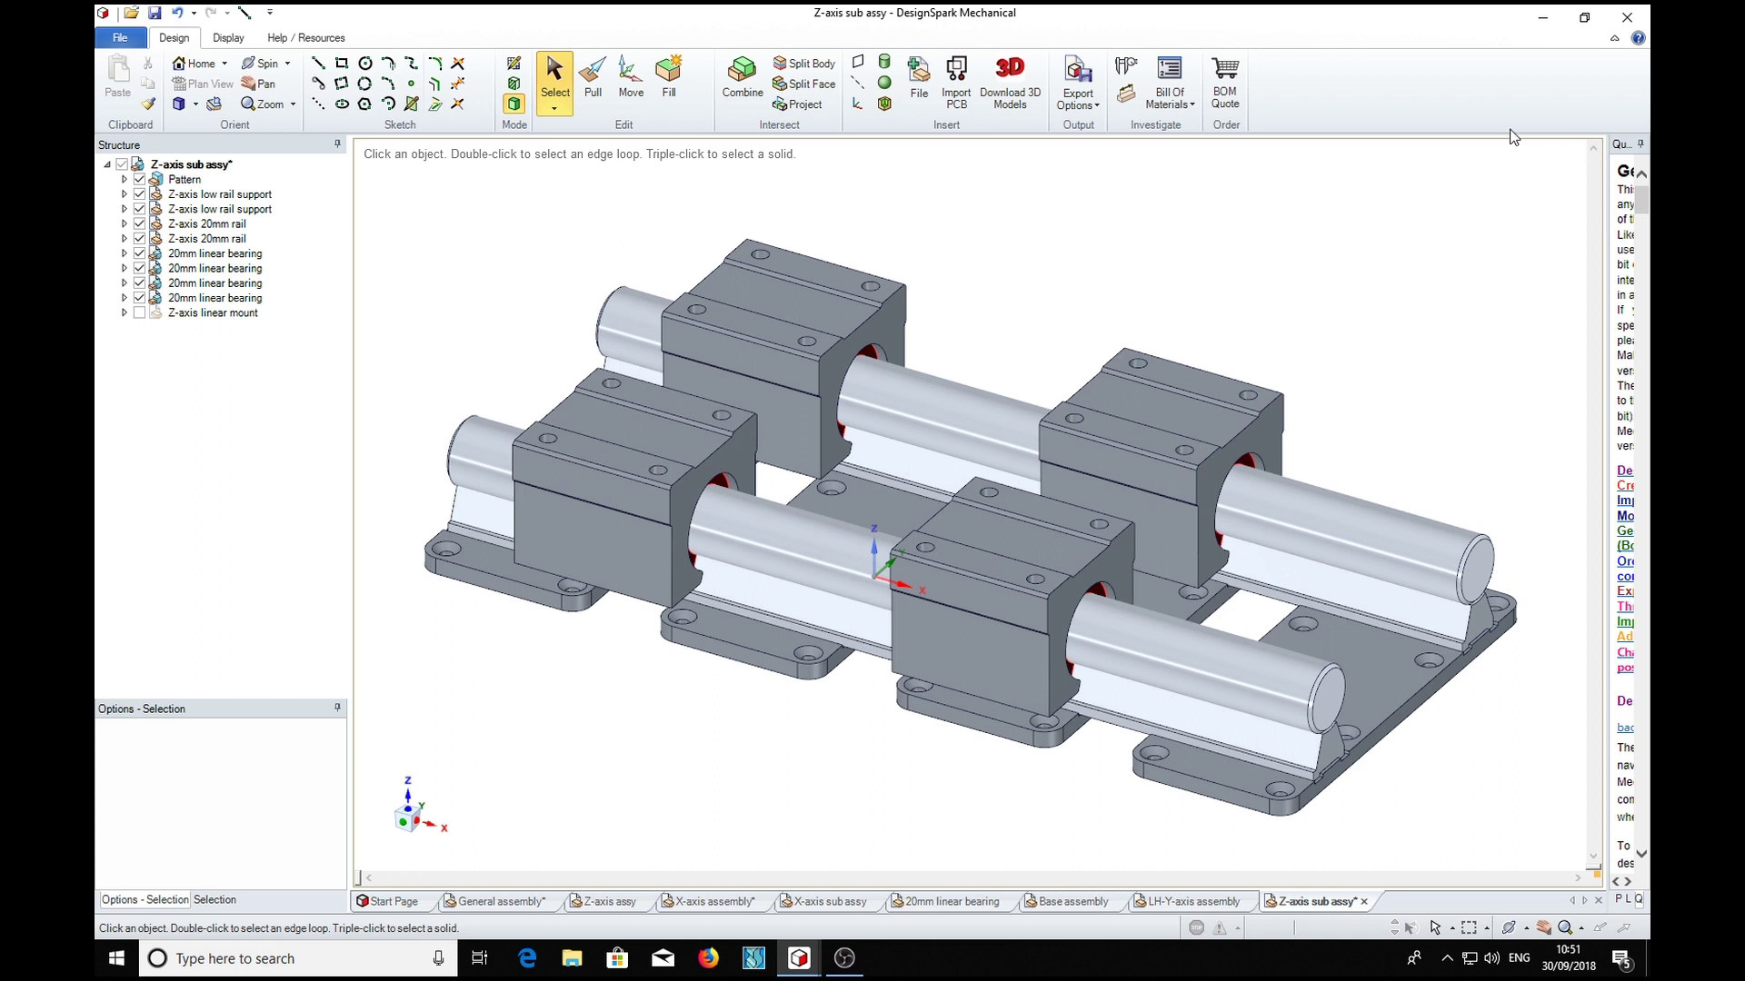
{"action": "middle_click_drag", "start_coordinate": [1501, 197], "coordinate": [1421, 285]}
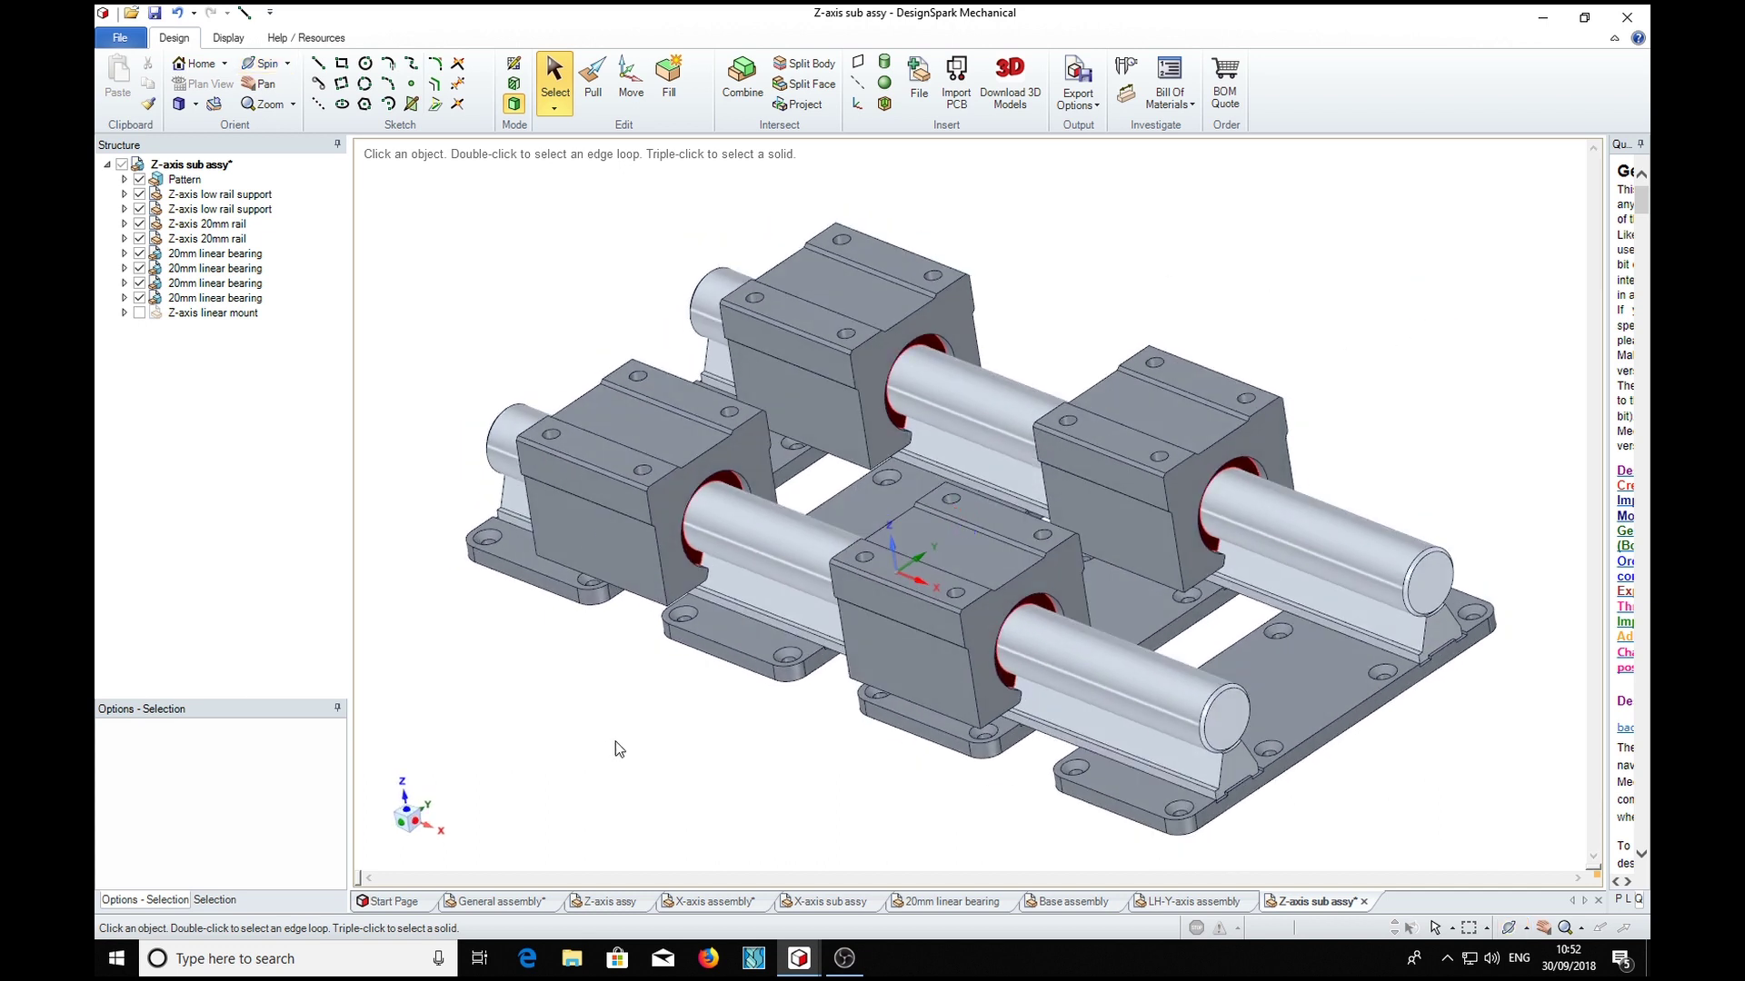
{"action": "mouse_move", "coordinate": [1343, 312]}
{"action": "middle_mouse_down"}
{"action": "mouse_move", "coordinate": [1308, 277]}
{"action": "mouse_move", "coordinate": [1344, 230]}
{"action": "mouse_move", "coordinate": [1382, 273]}
{"action": "middle_mouse_up"}
{"action": "middle_click_drag", "start_coordinate": [615, 727], "coordinate": [576, 794]}
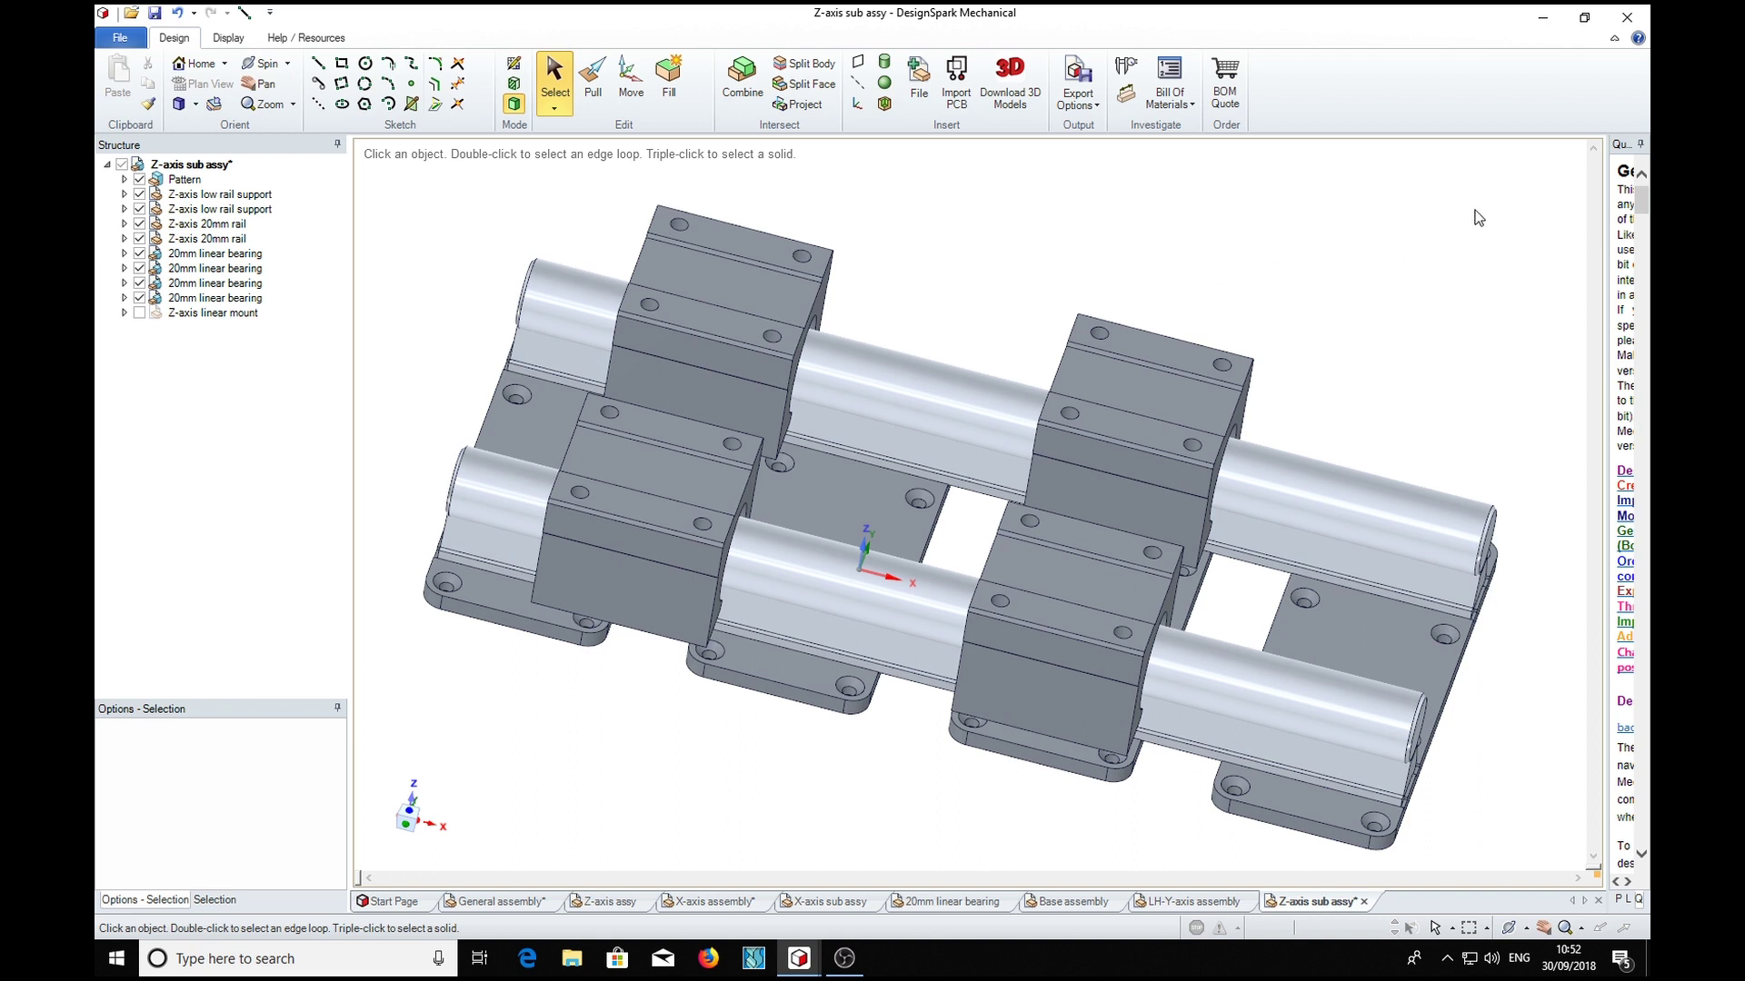
{"action": "left_click", "coordinate": [1451, 208]}
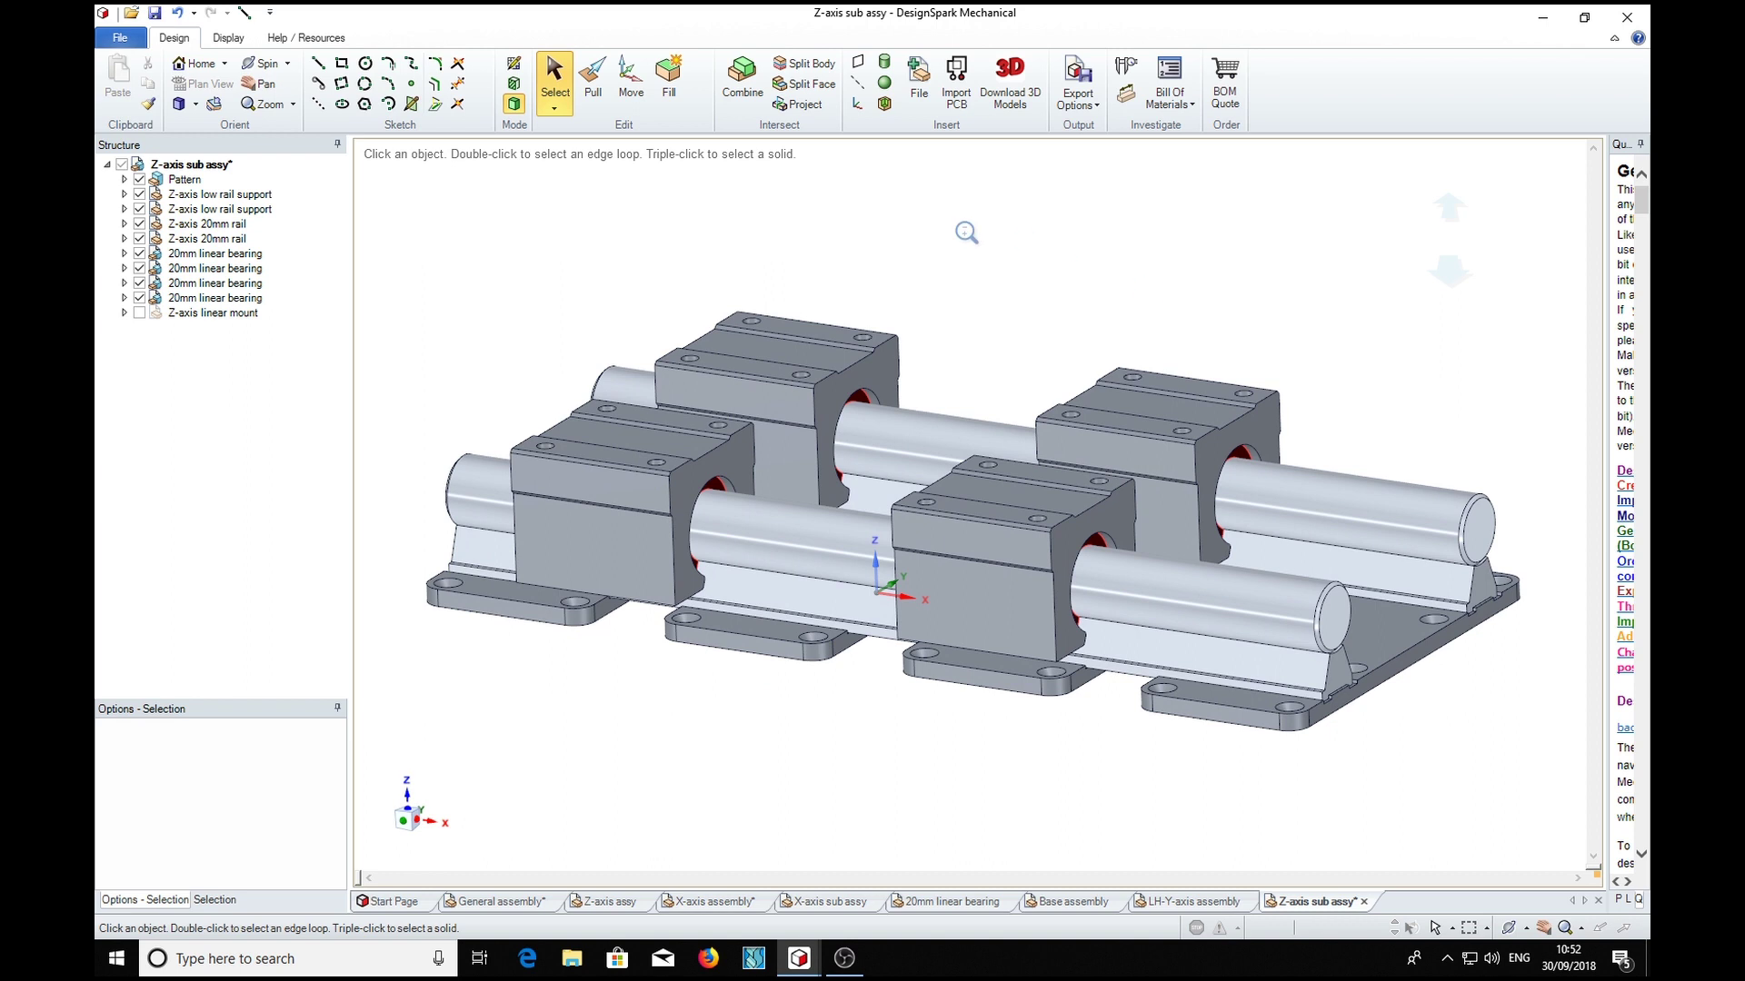
{"action": "key", "text": "z"}
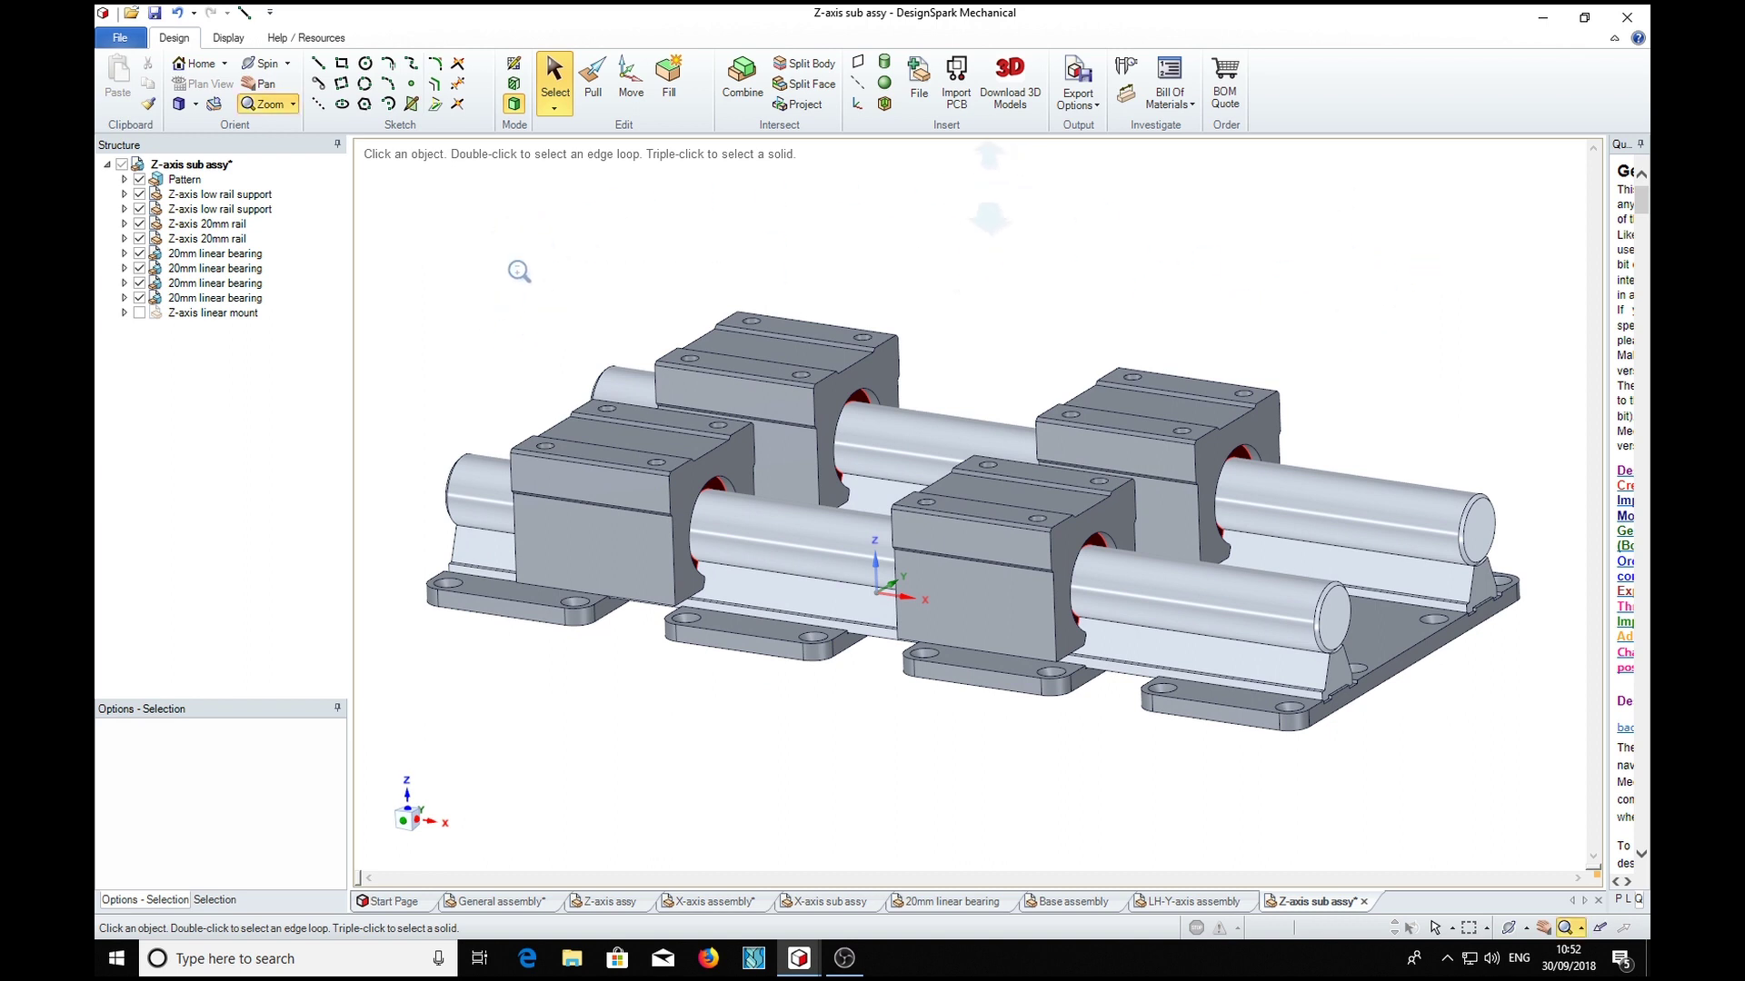
{"action": "right_click", "coordinate": [1144, 232]}
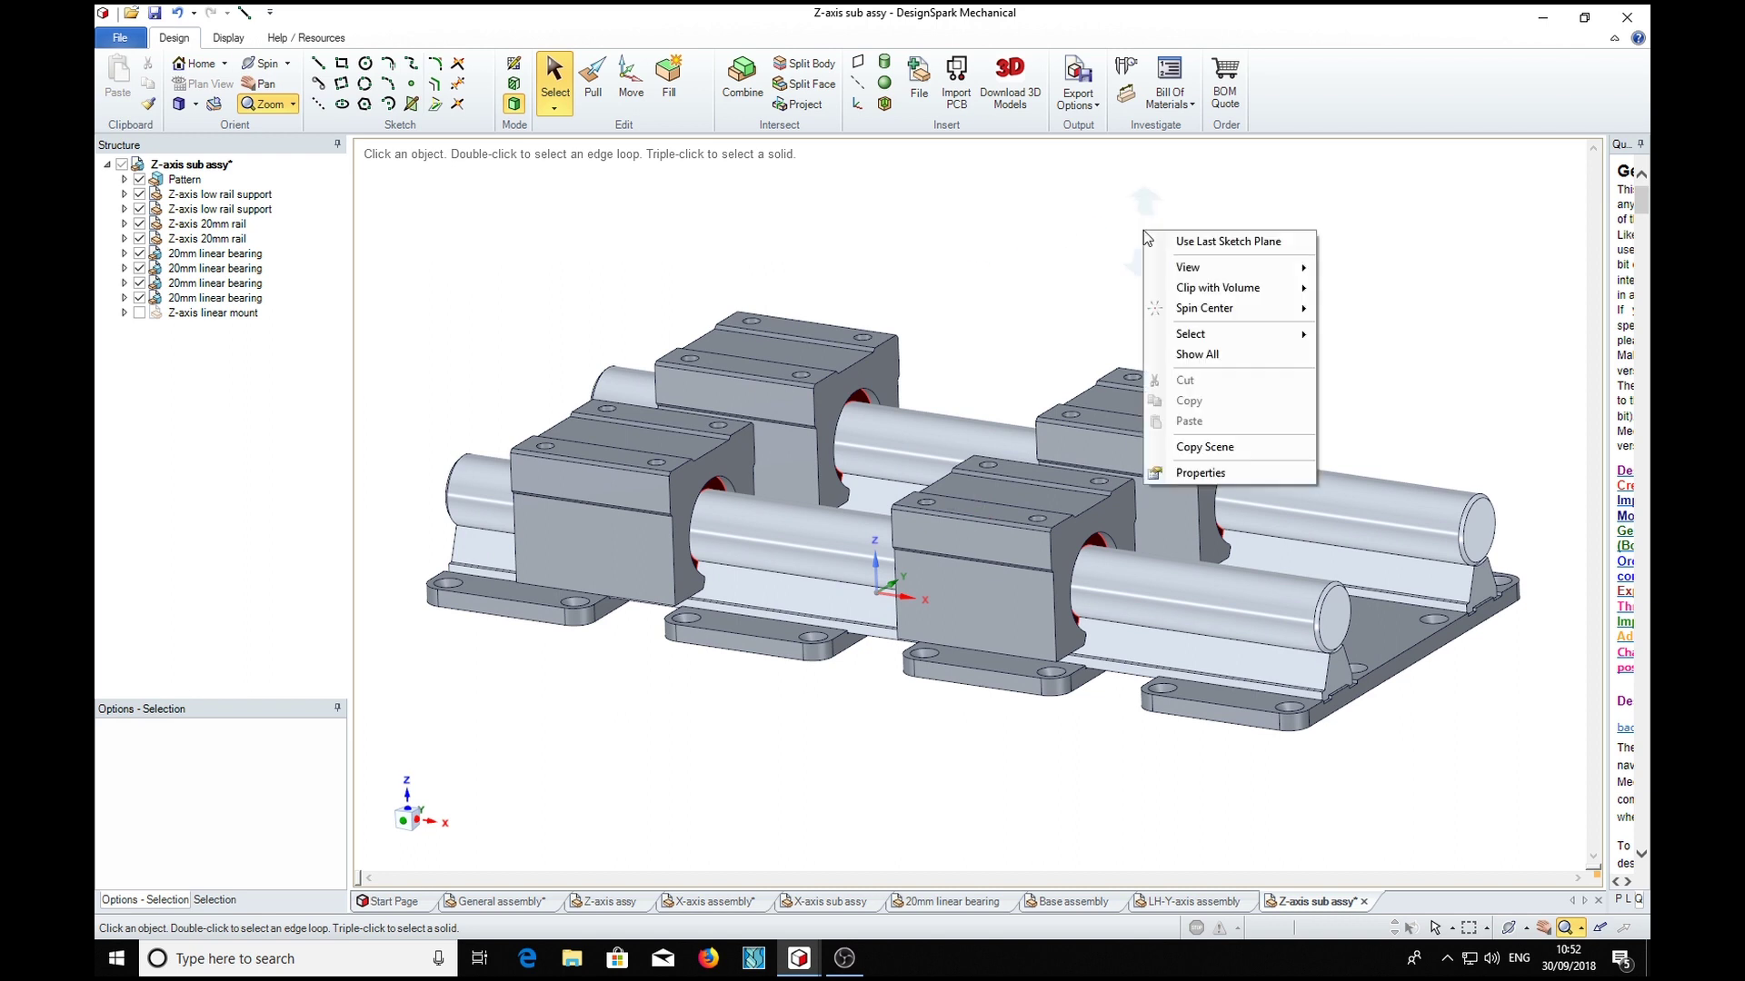
{"action": "left_click", "coordinate": [1044, 227]}
{"action": "left_click_drag", "start_coordinate": [1045, 227], "coordinate": [1007, 285]}
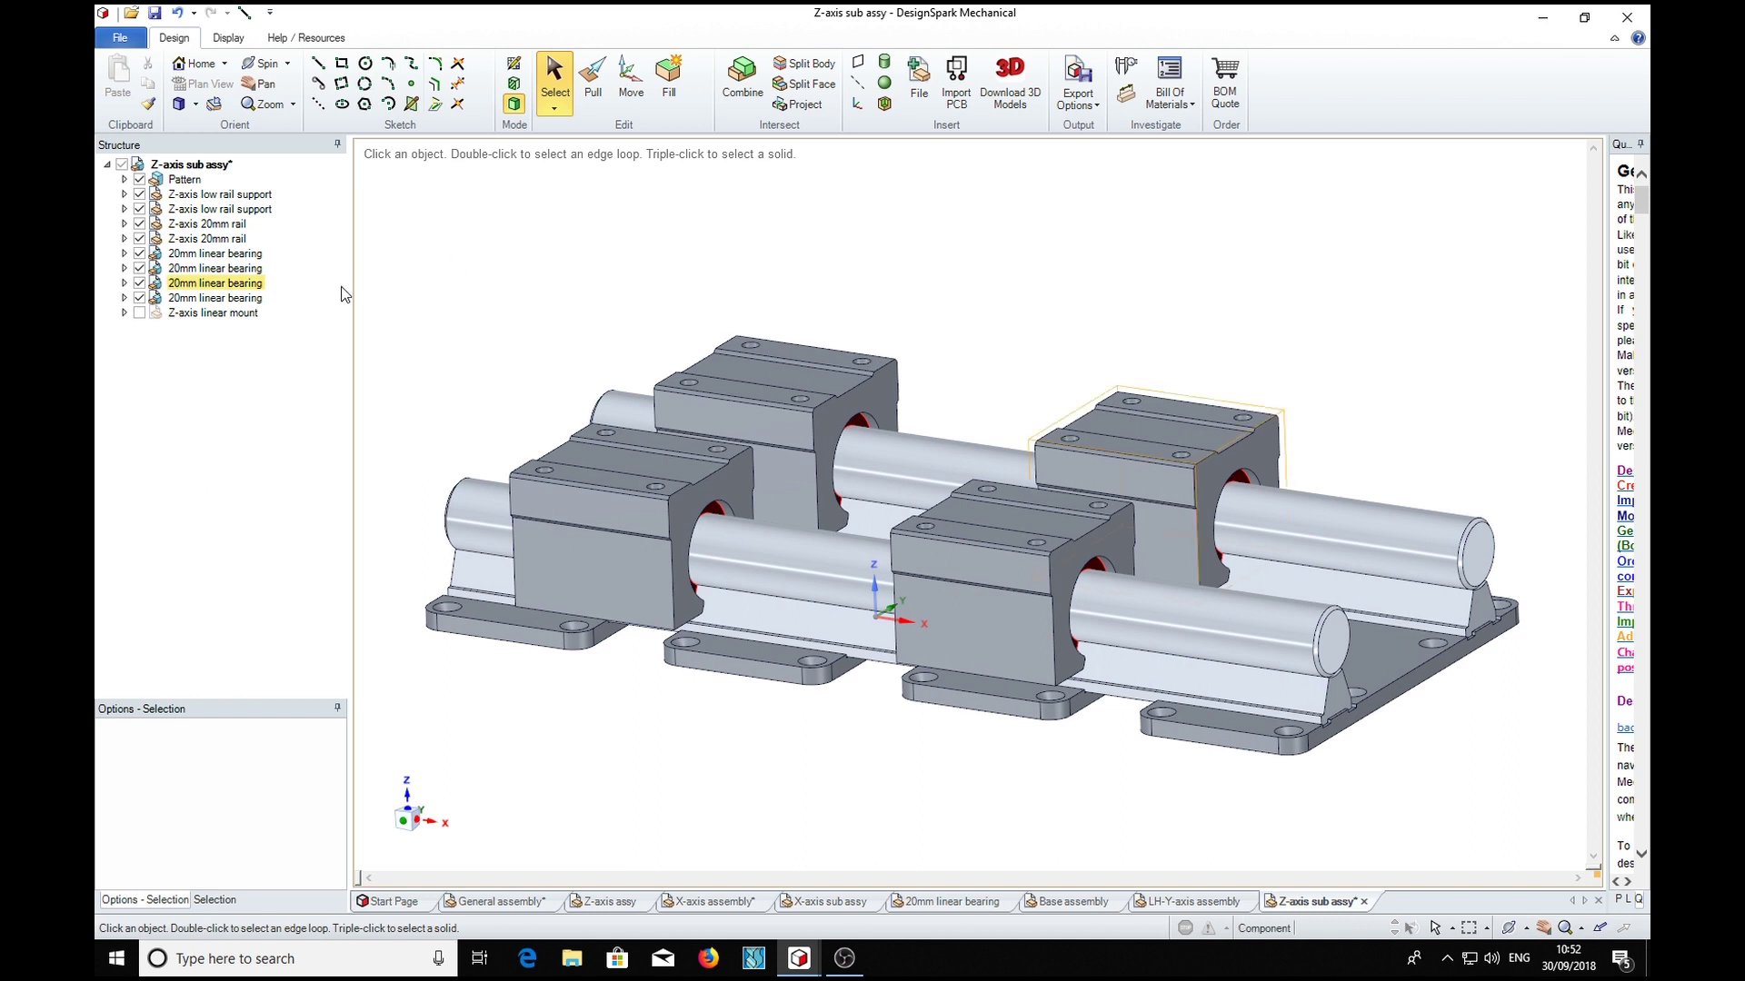
Step: Show the Z-axis linear mount again and examine the complete Z-axis sub assembly from the front and above
{"action": "left_click", "coordinate": [140, 312]}
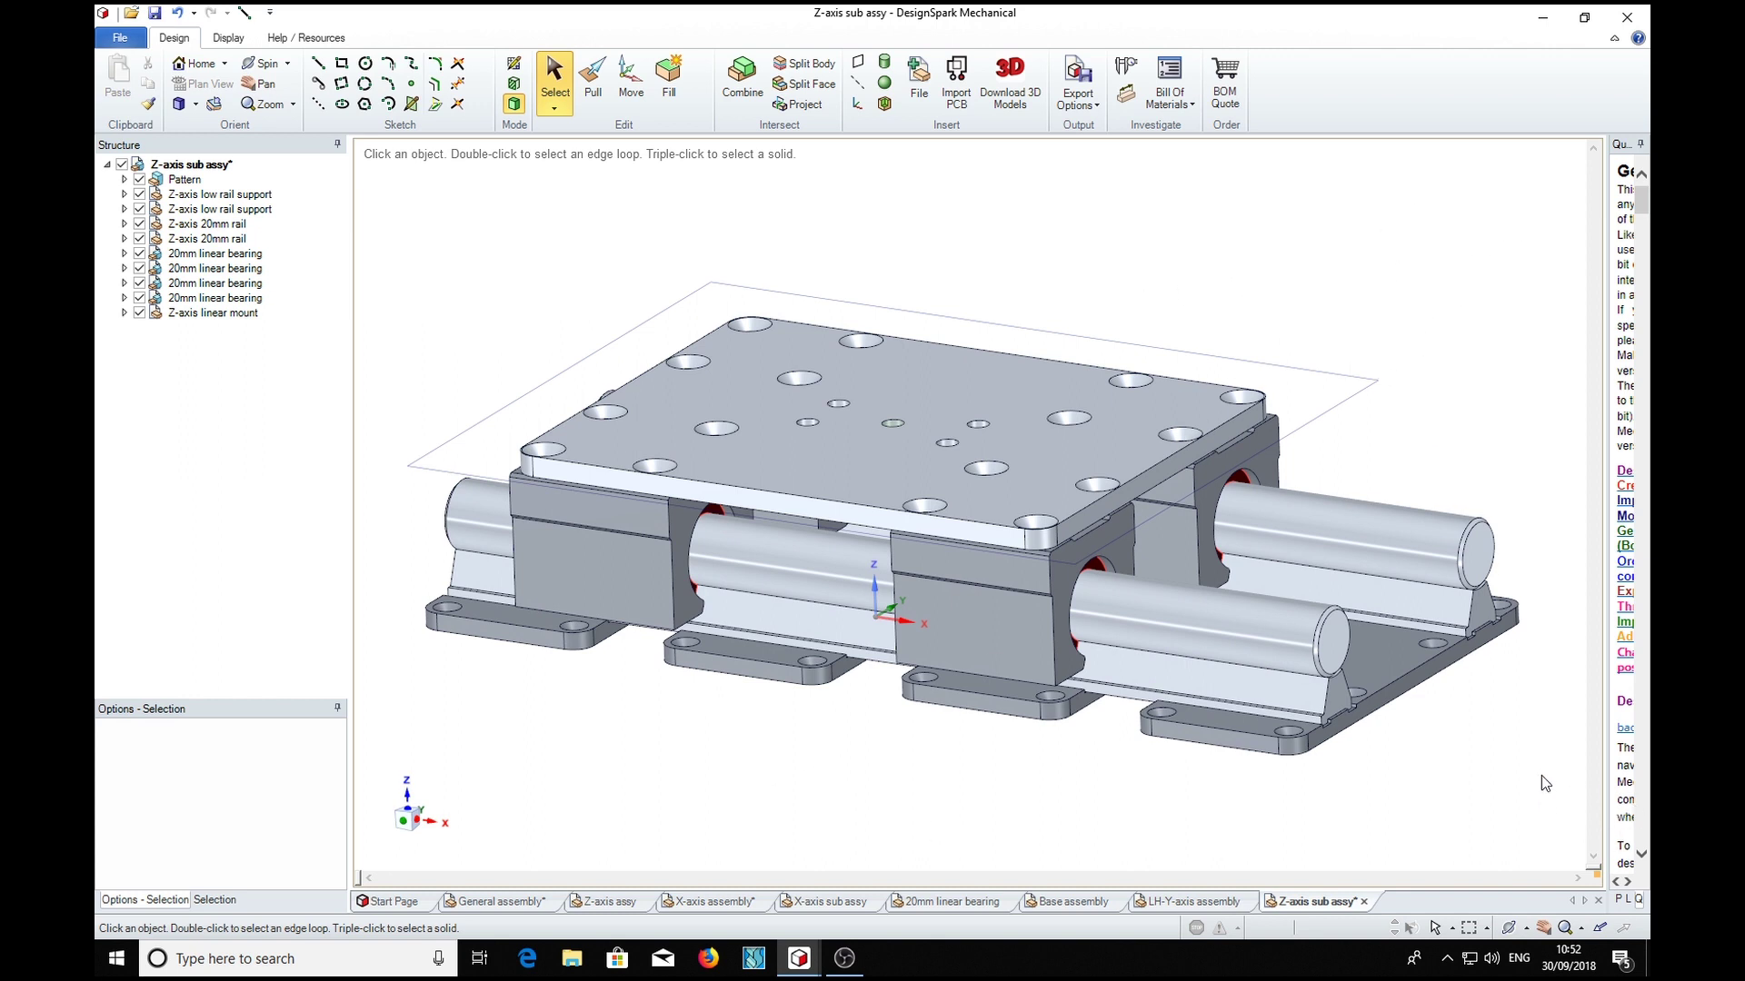
{"action": "middle_click_drag", "start_coordinate": [969, 527], "coordinate": [1457, 733]}
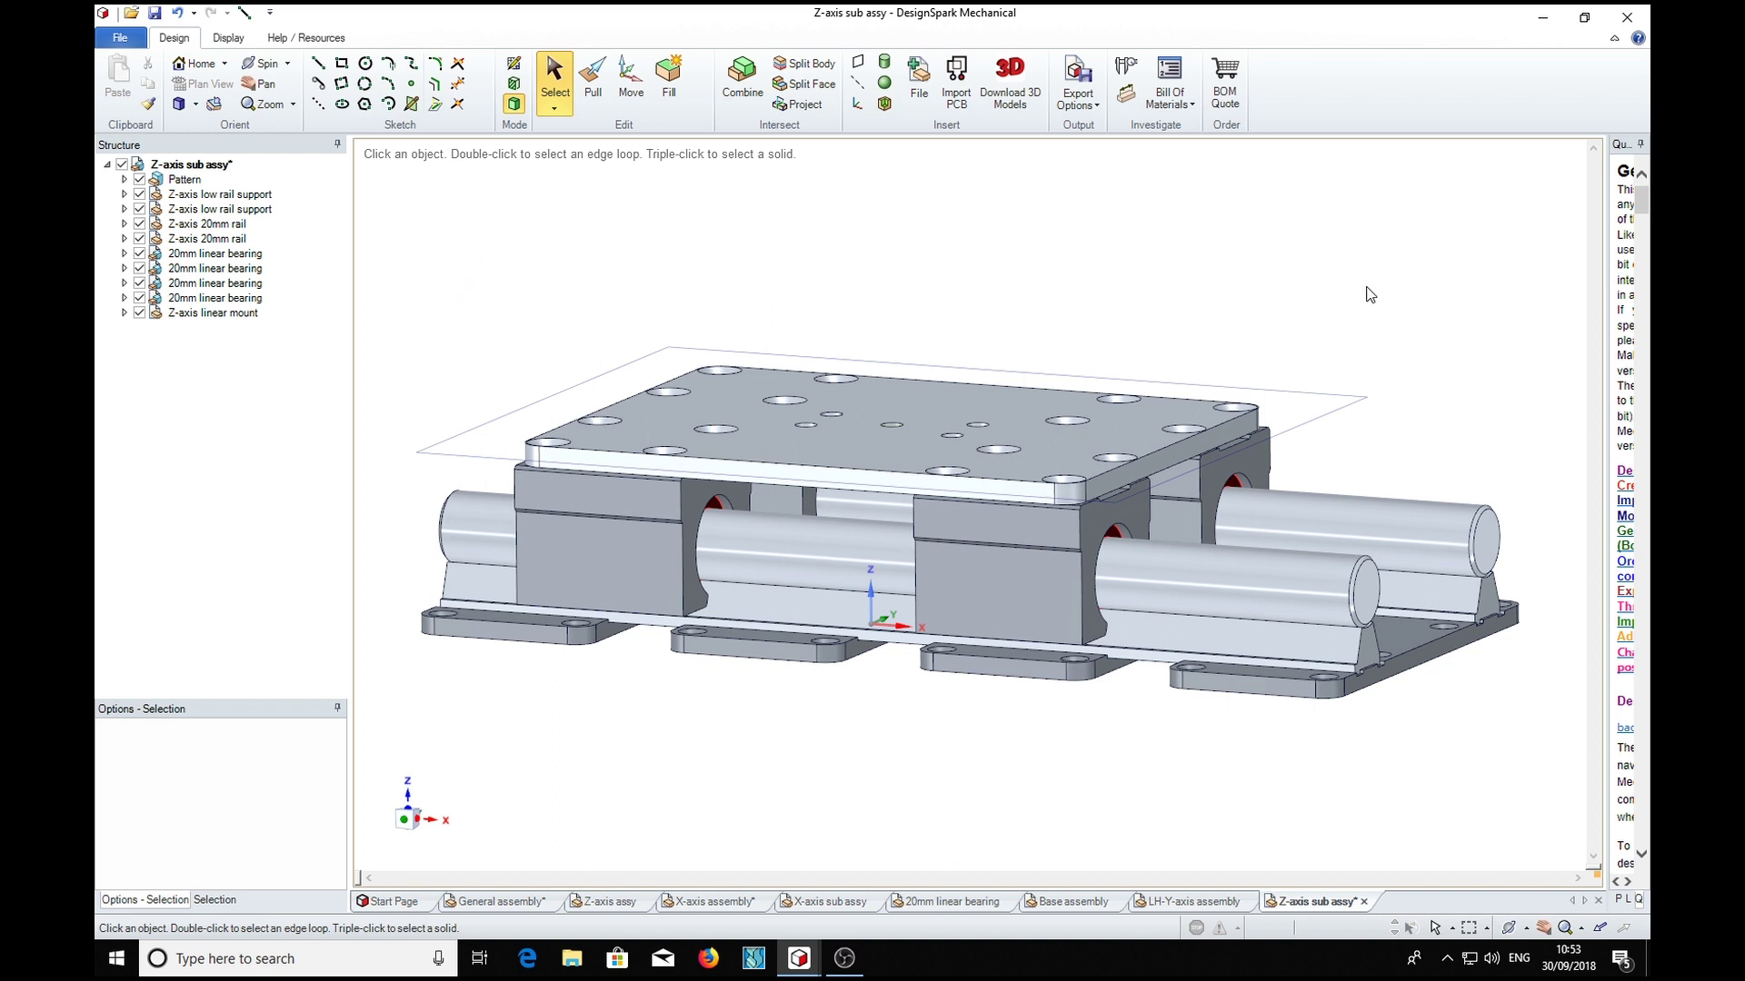
{"action": "right_click", "coordinate": [603, 234]}
{"action": "middle_click_drag", "start_coordinate": [499, 227], "coordinate": [650, 249]}
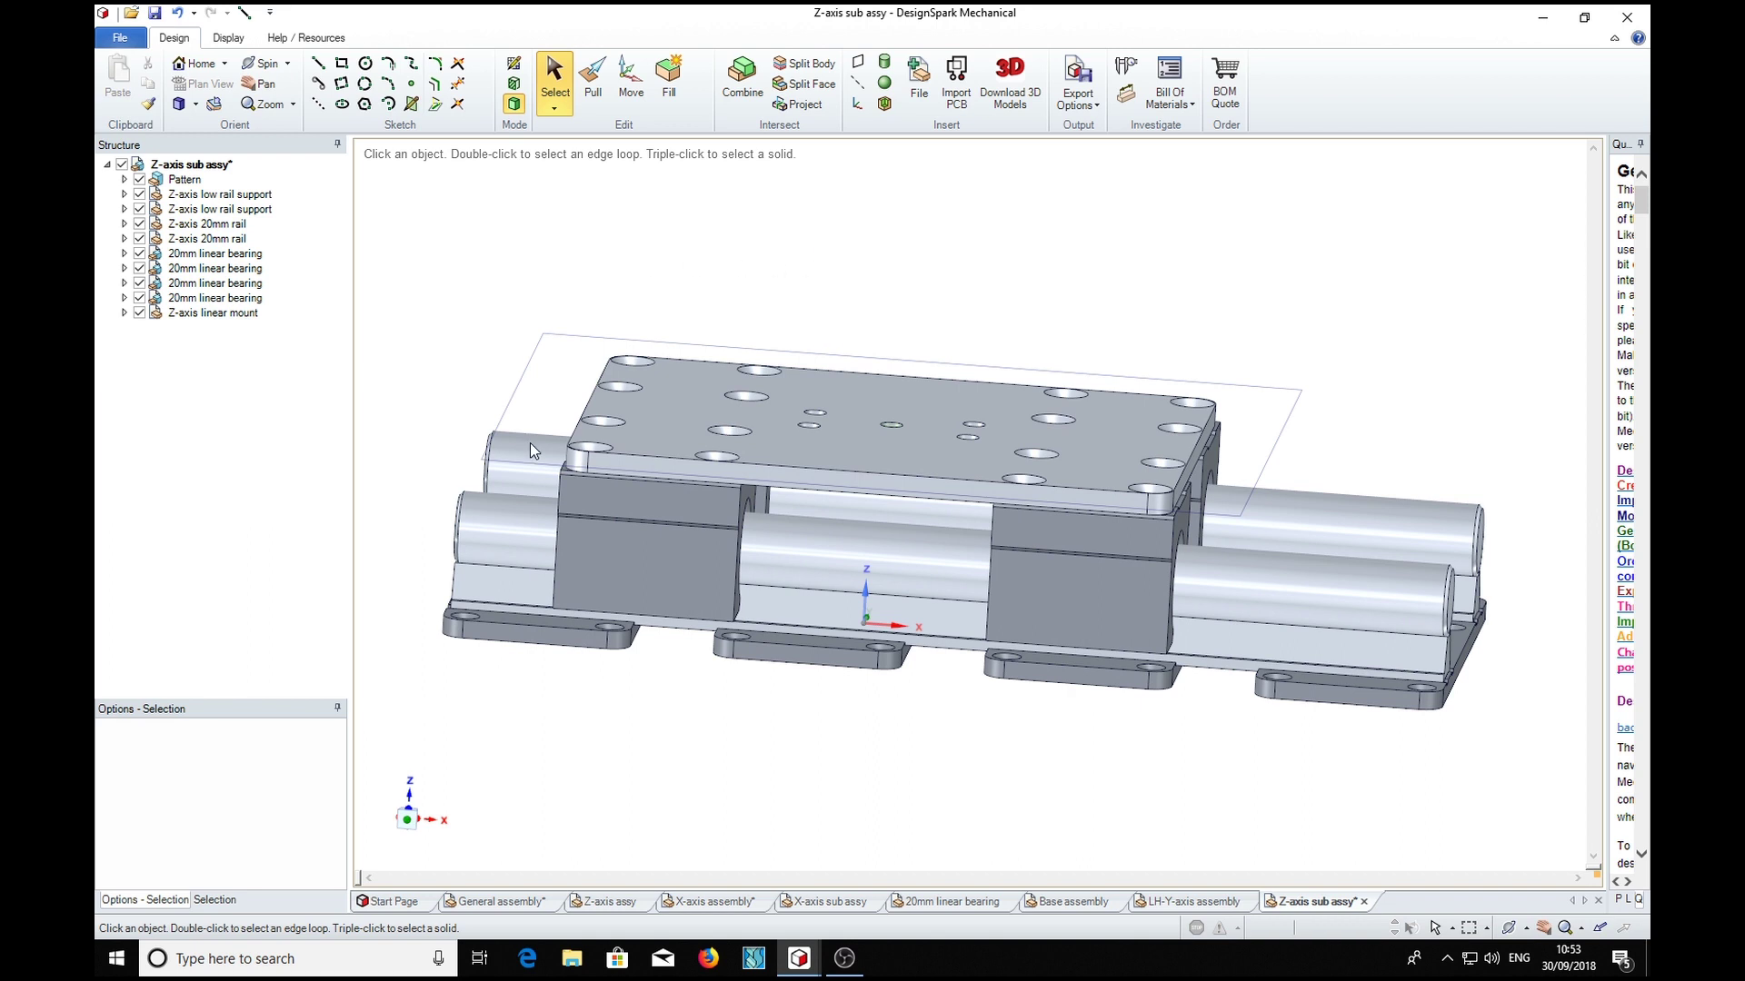
{"action": "middle_click_drag", "start_coordinate": [486, 734], "coordinate": [509, 791]}
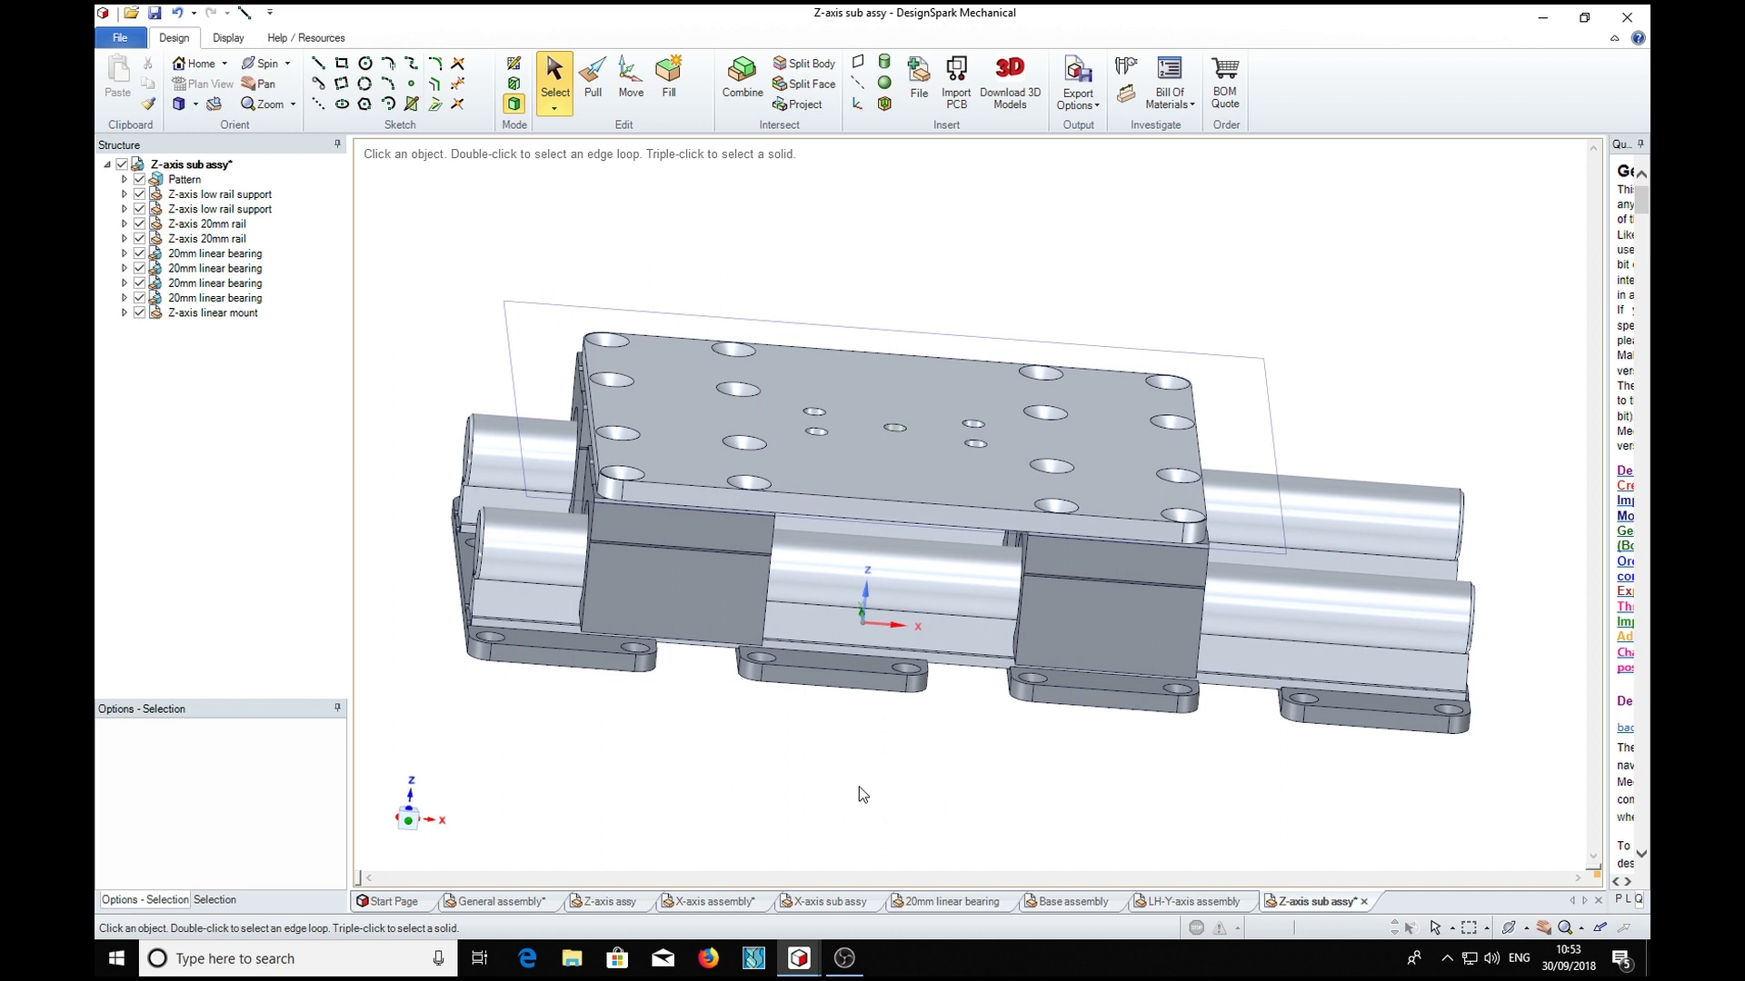
{"action": "mouse_move", "coordinate": [629, 728]}
{"action": "middle_mouse_down"}
{"action": "mouse_move", "coordinate": [684, 769]}
{"action": "mouse_move", "coordinate": [640, 771]}
{"action": "middle_mouse_up"}
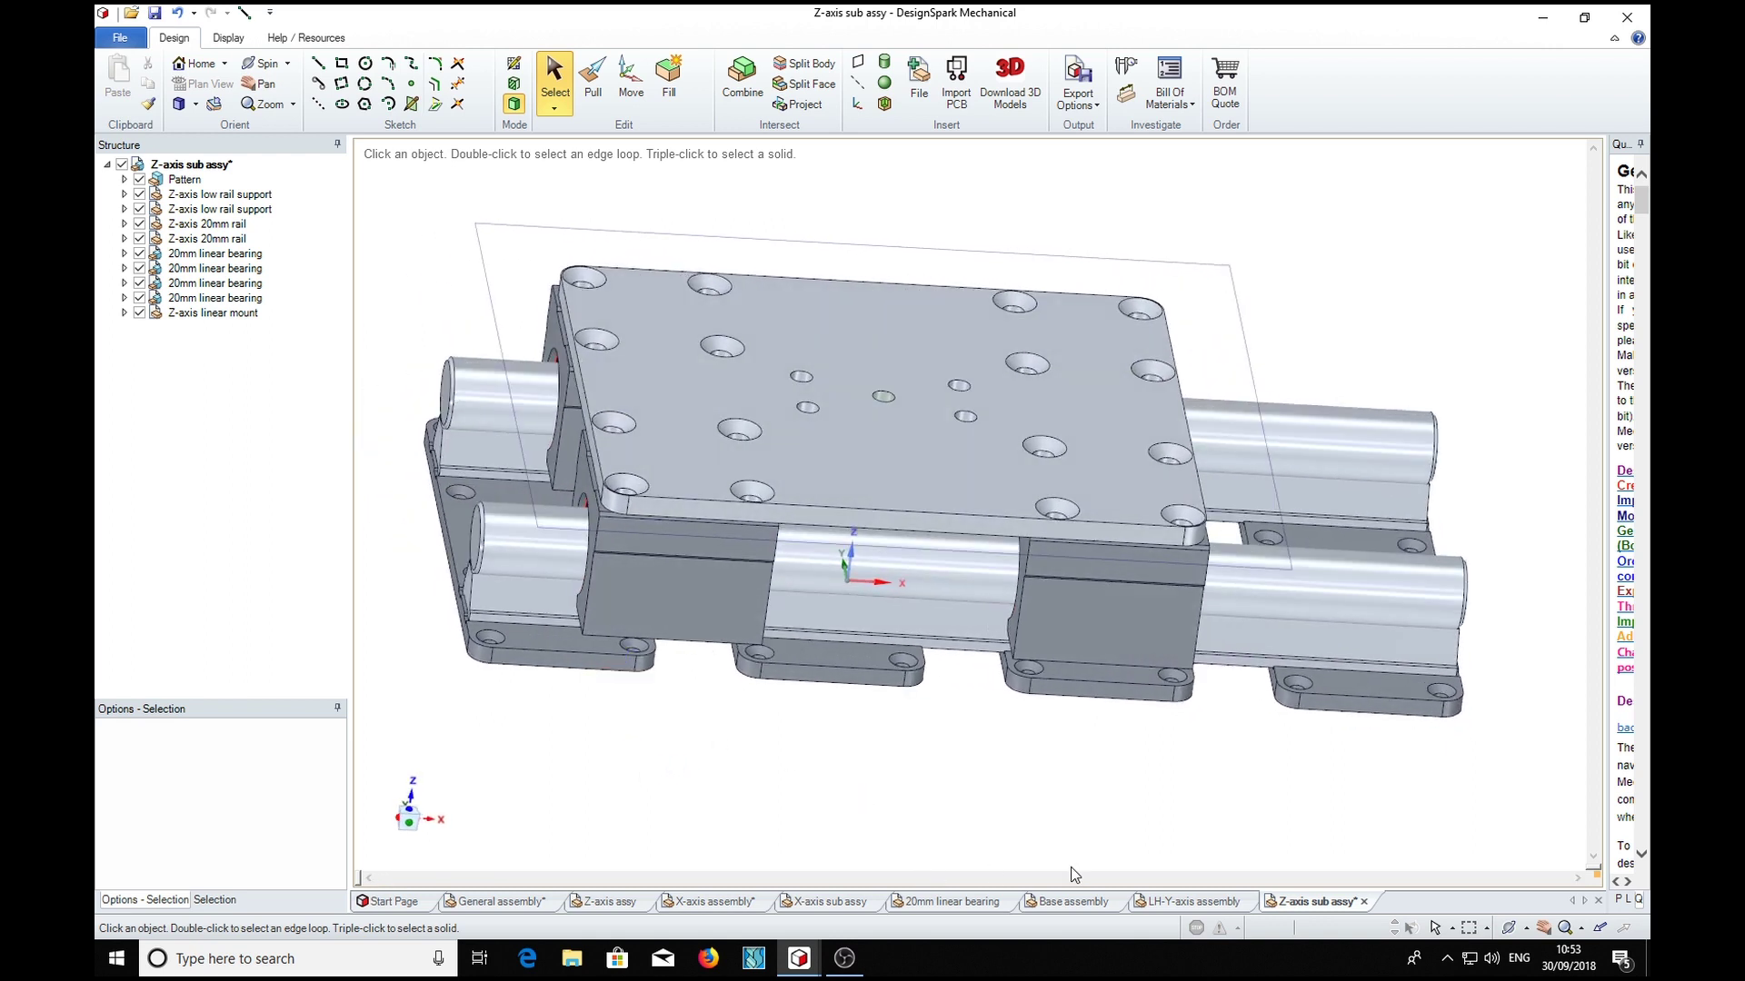